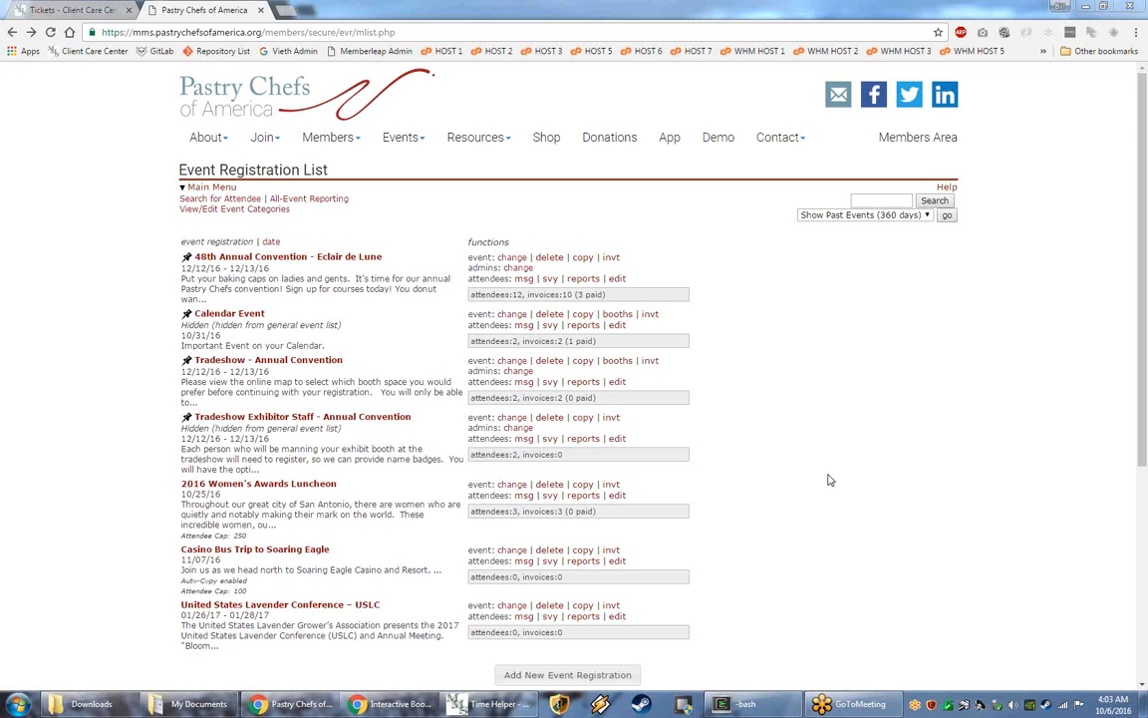
Step: Open the booth setup for the Calendar Event and look over its booth grid
drag(160, 321, 184, 317)
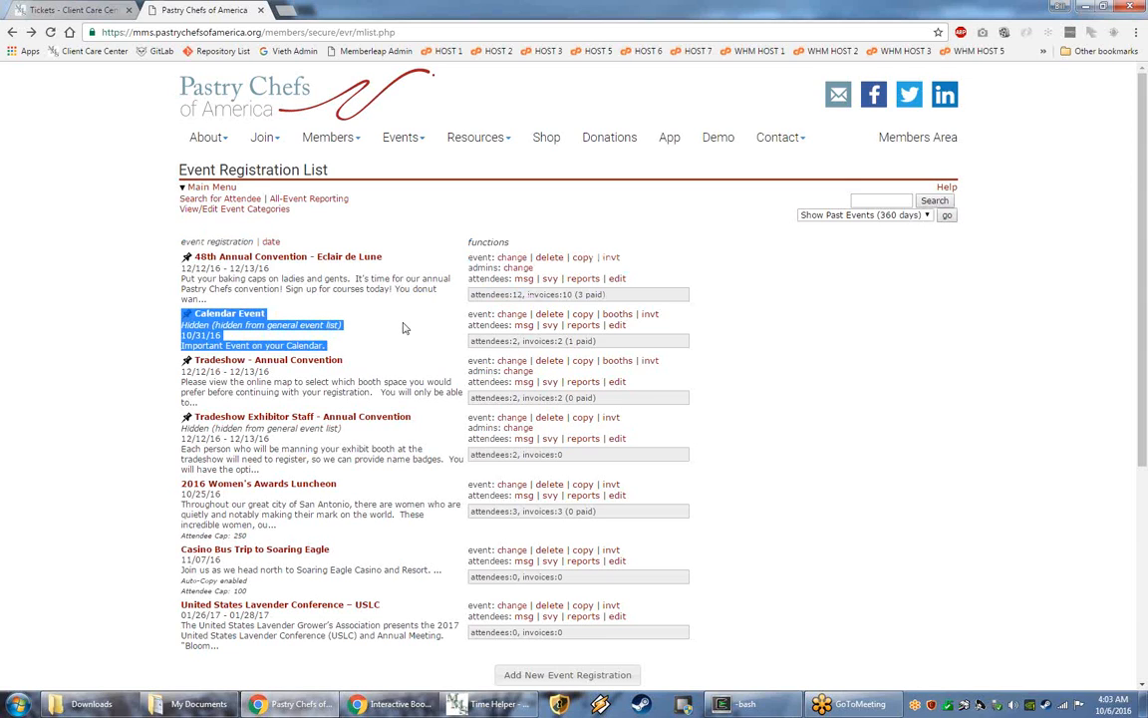
click(617, 315)
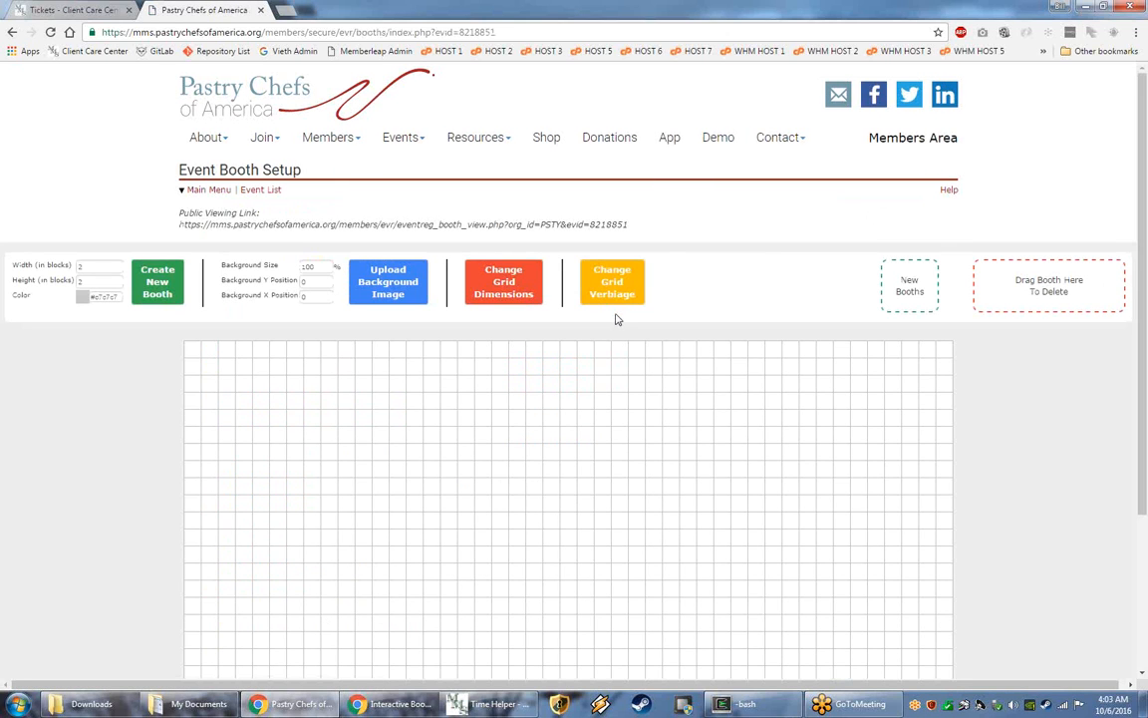
scroll(615, 319, down, 2)
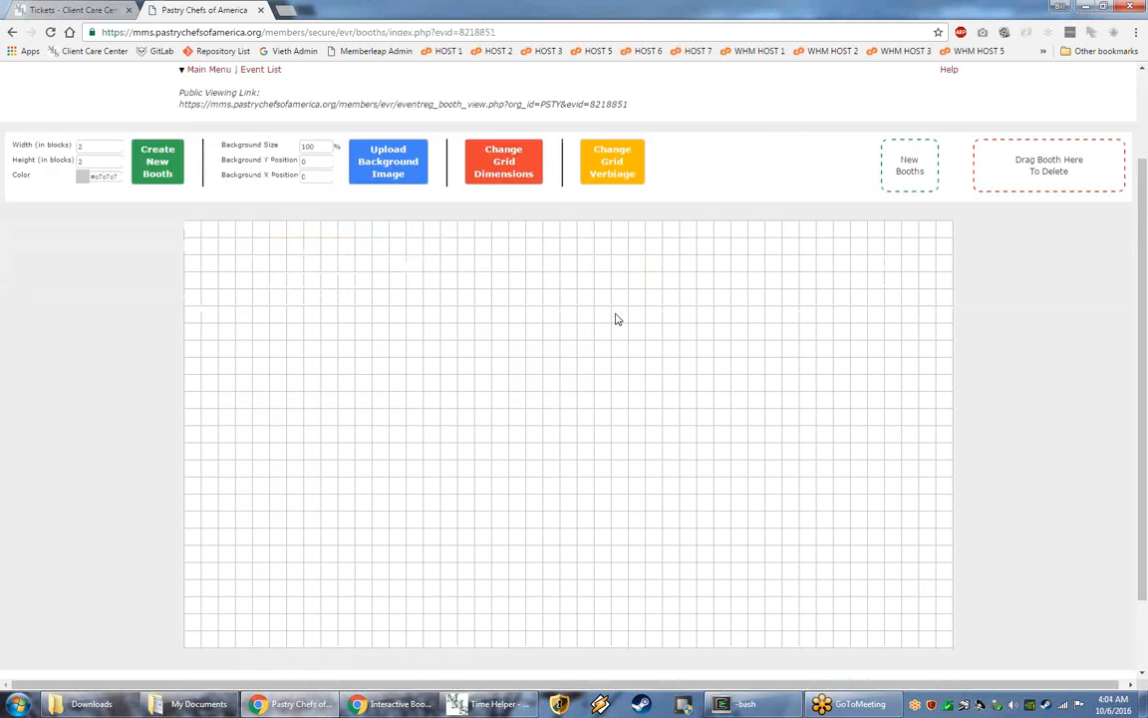
scroll(615, 319, up, 2)
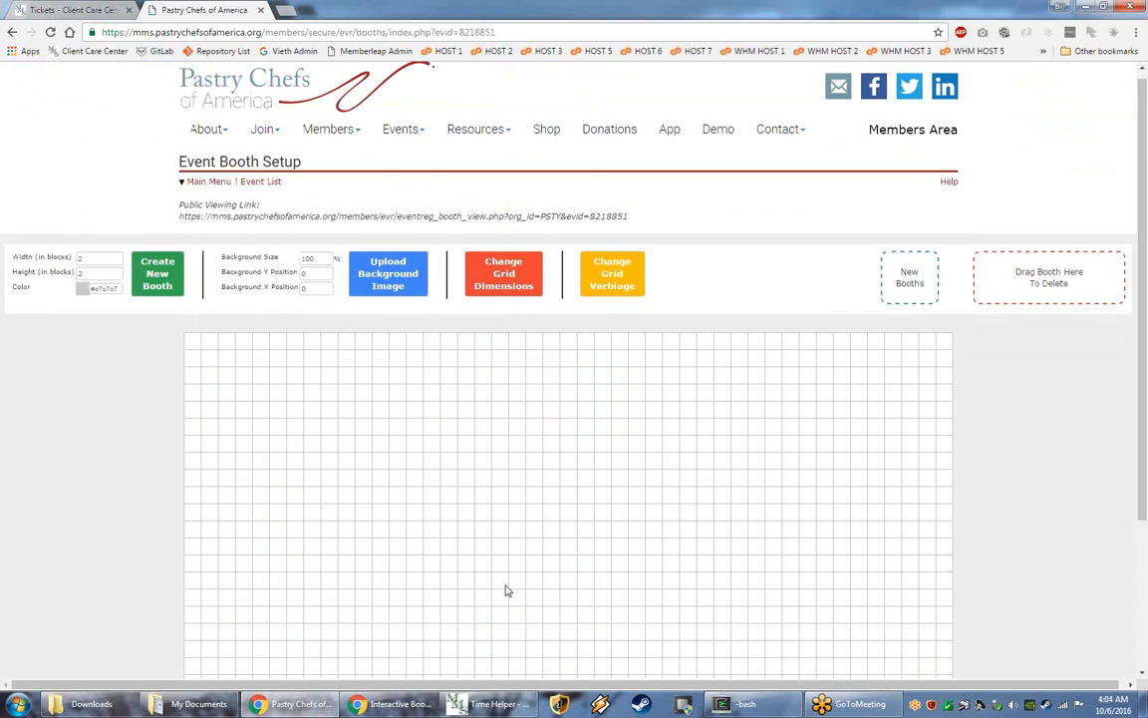
scroll(611, 502, down, 2)
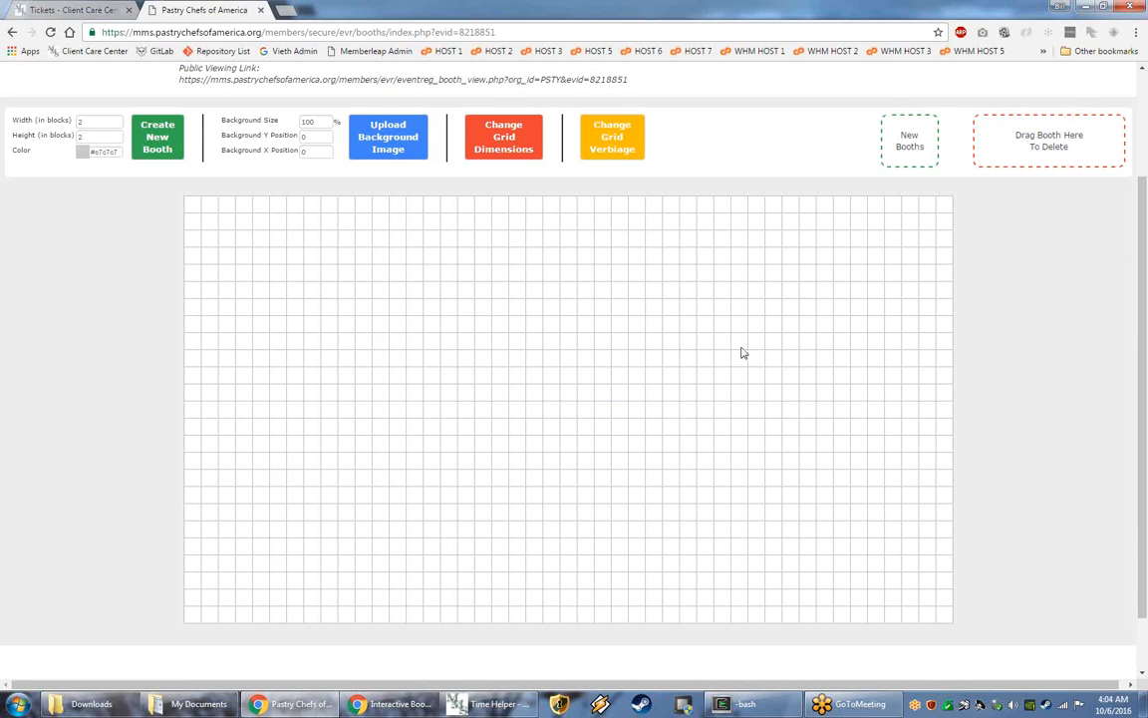
scroll(742, 353, up, 2)
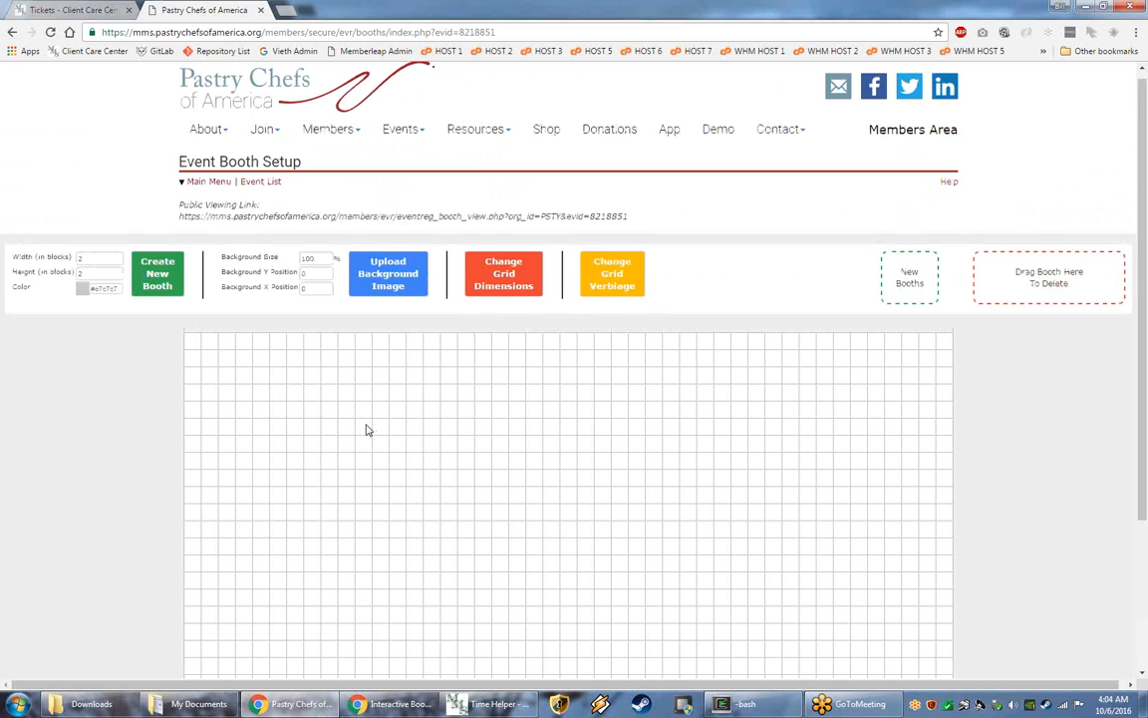
scroll(365, 430, up, 1)
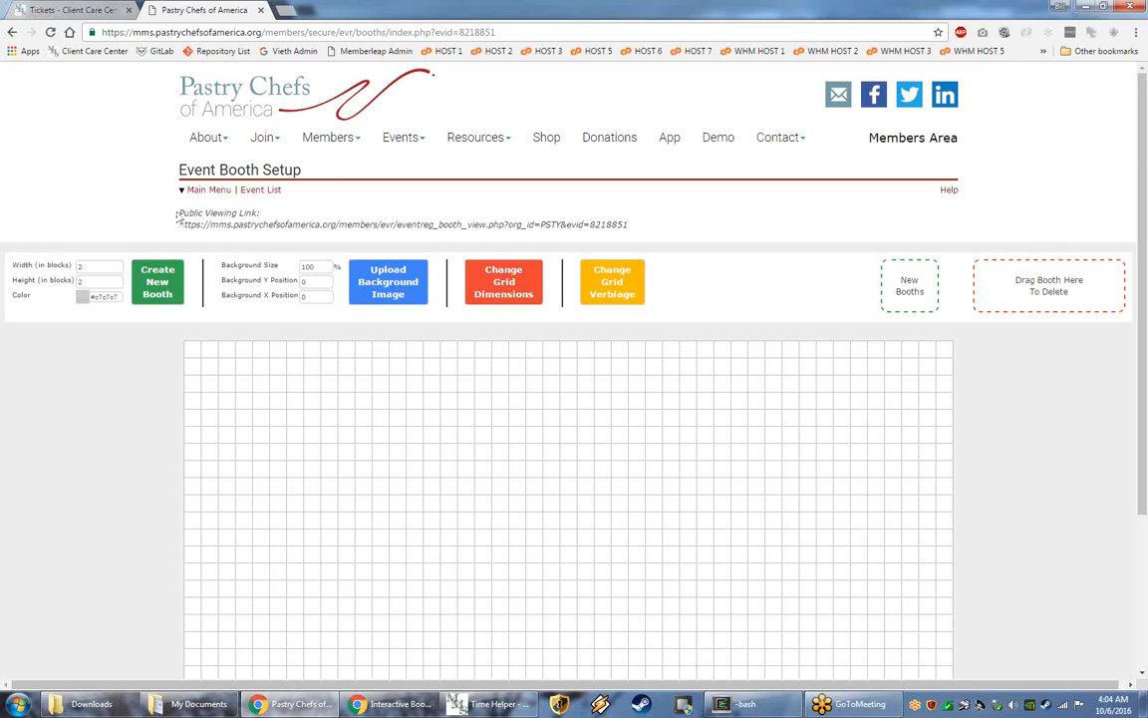
Step: Examine the public viewing link of the event's booth page
drag(177, 213, 641, 225)
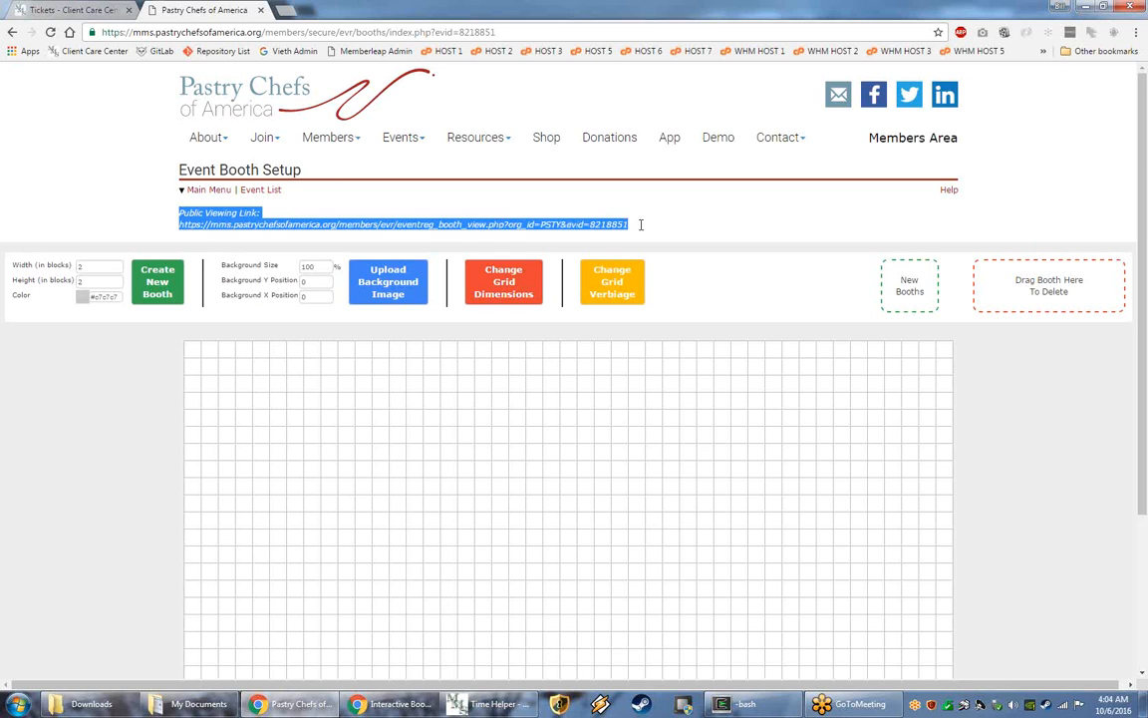
click(283, 230)
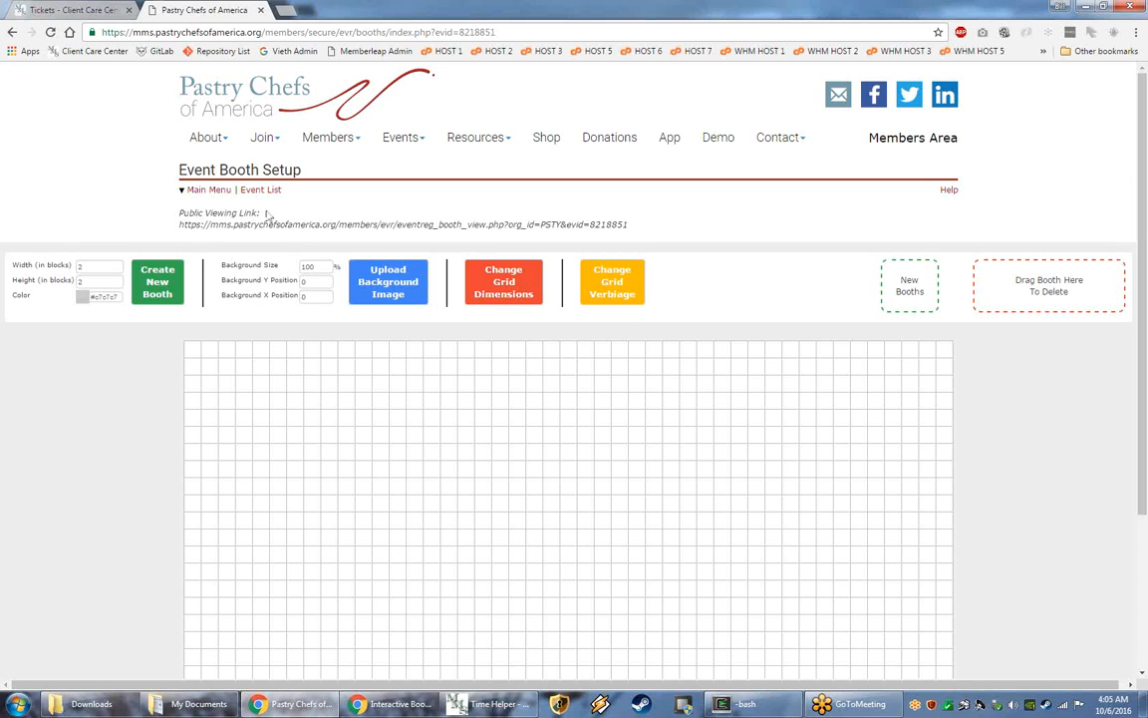
drag(180, 223, 648, 226)
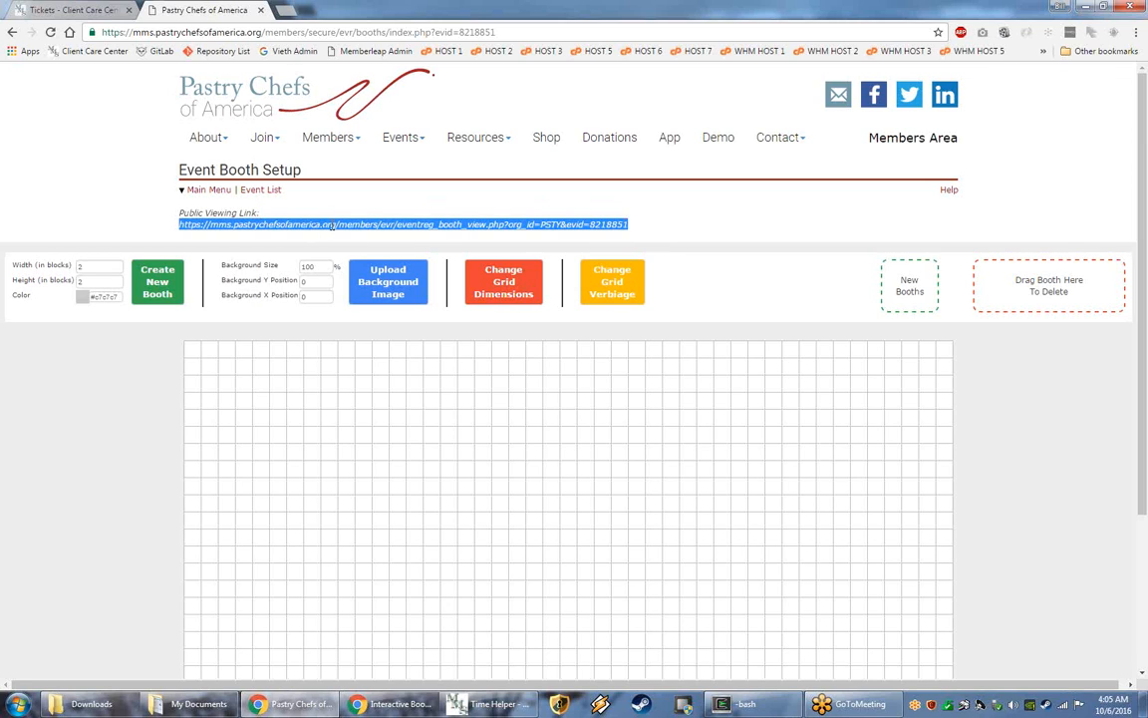
click(289, 224)
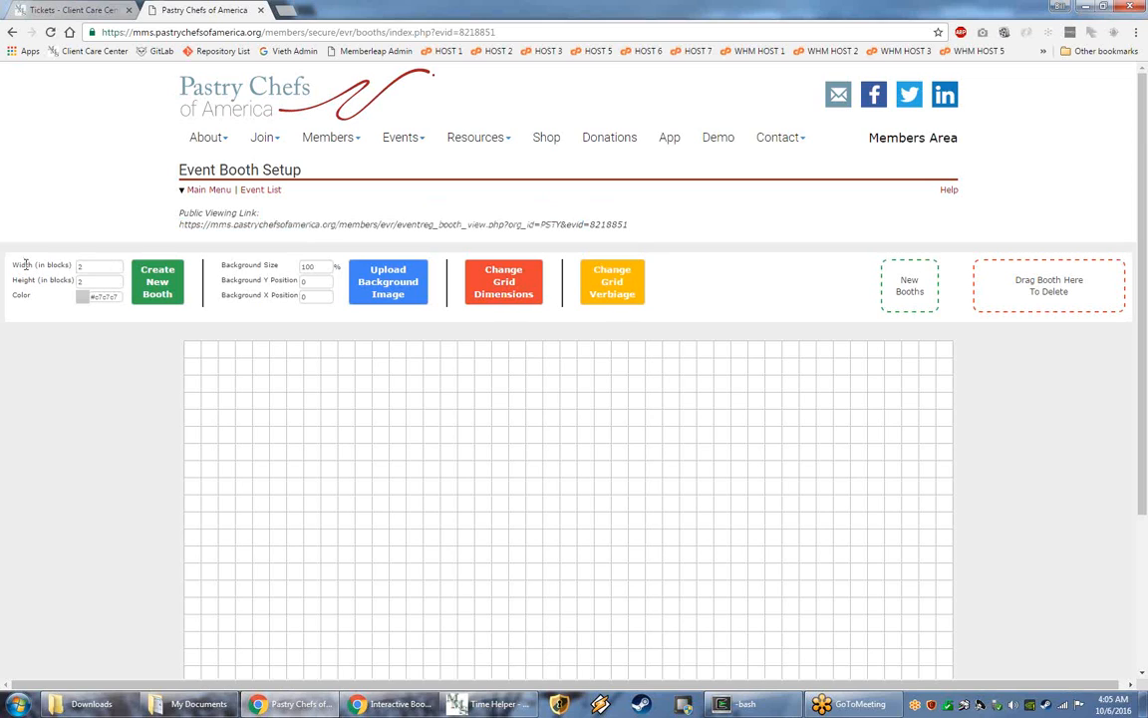
Step: Create a booth 2 blocks wide and 2 blocks high in red #f72d2d and place it near the grid's upper-left corner
drag(12, 265, 151, 296)
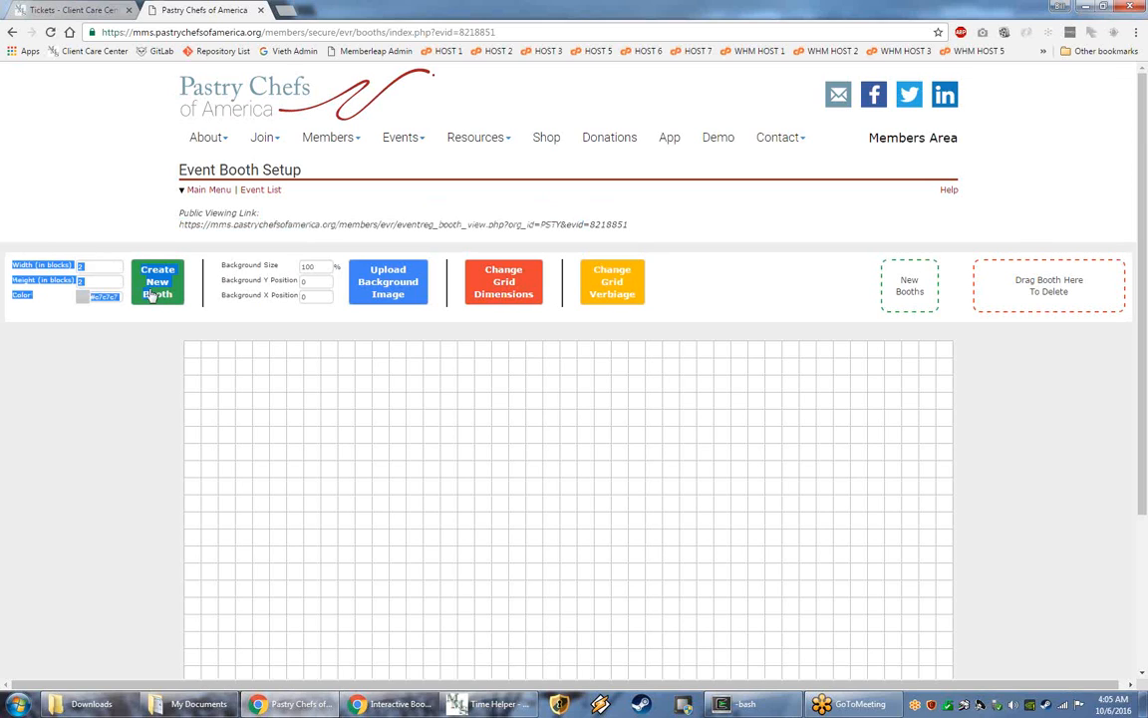
click(122, 270)
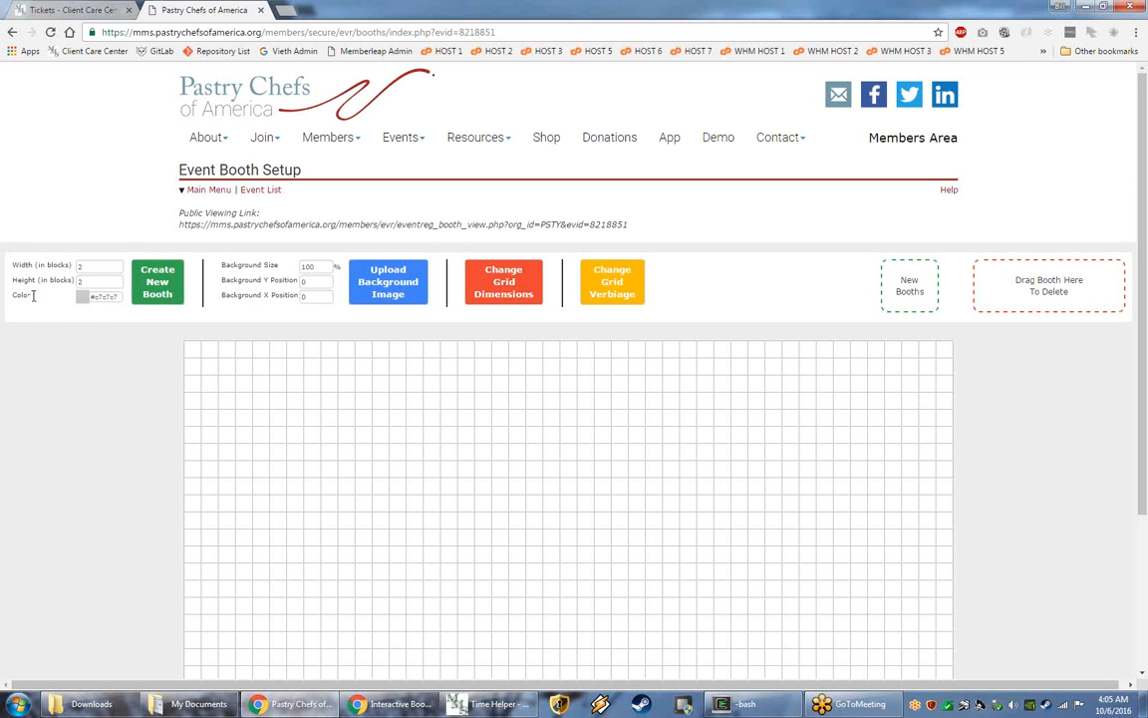
click(94, 296)
click(155, 317)
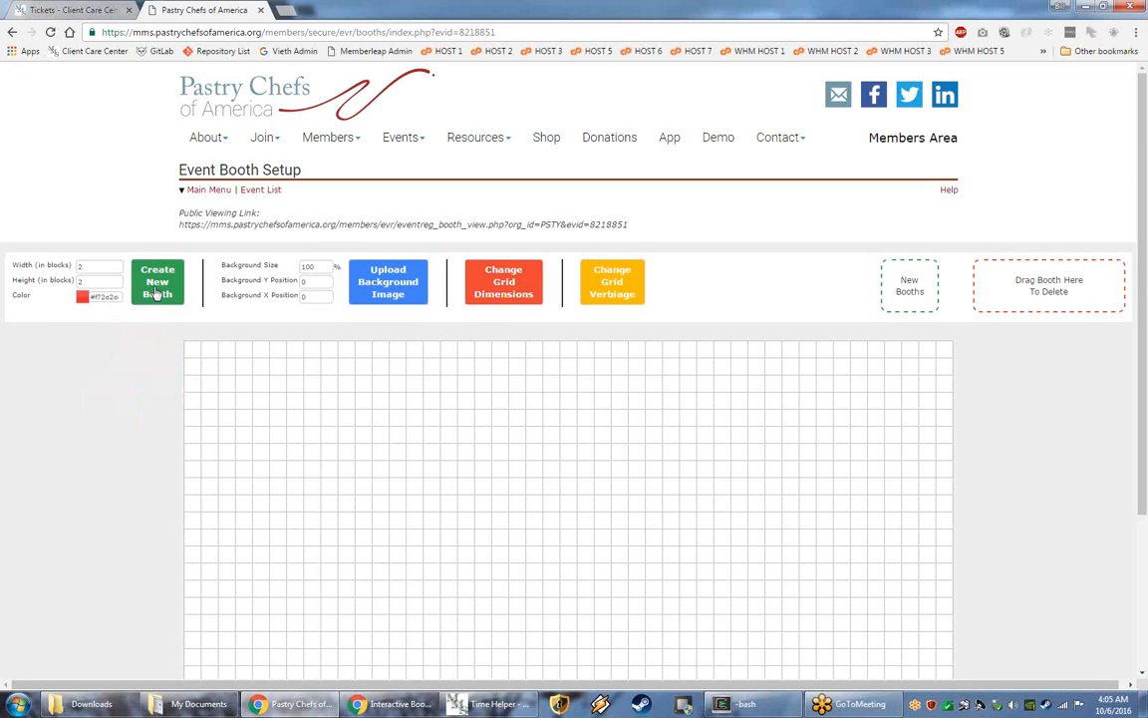
click(156, 289)
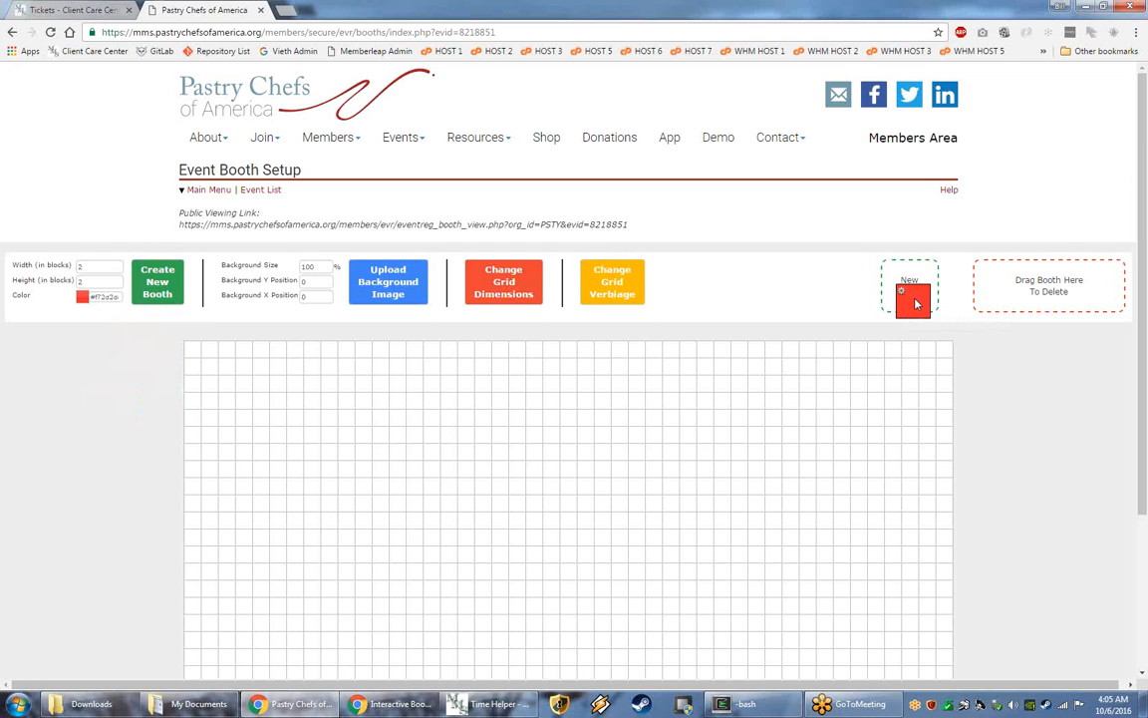
drag(916, 304, 246, 363)
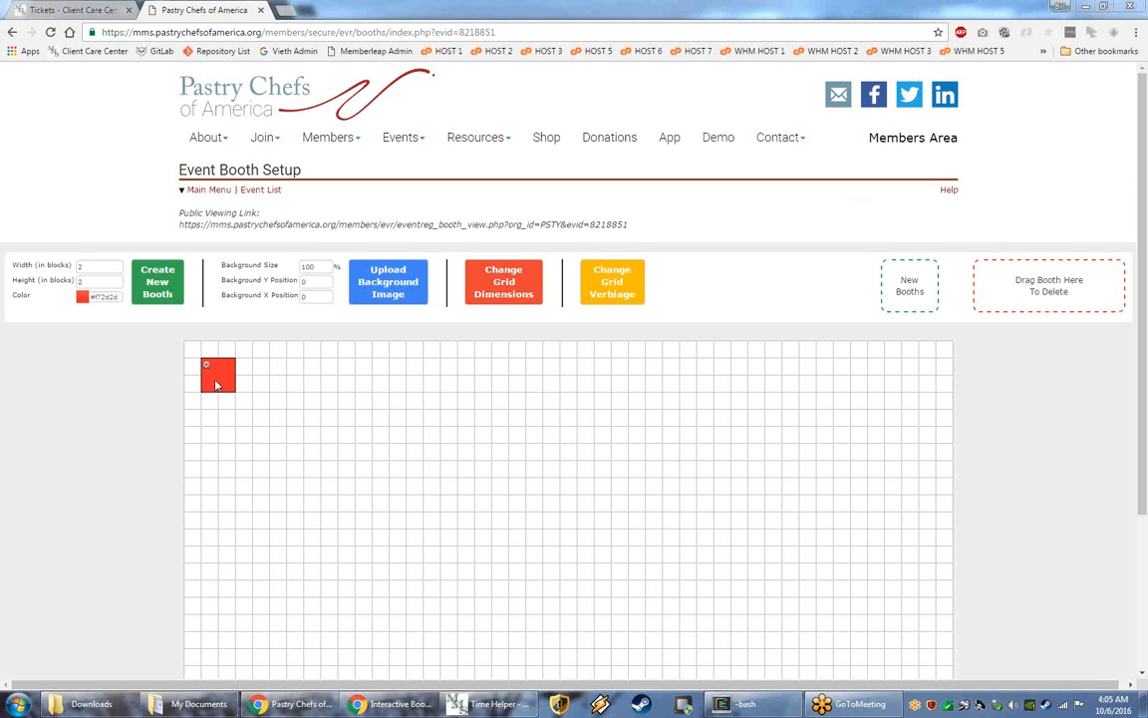
Step: Delete the placed booth and put another new red 2 by 2 block booth near the upper middle of the grid
drag(216, 385, 1041, 269)
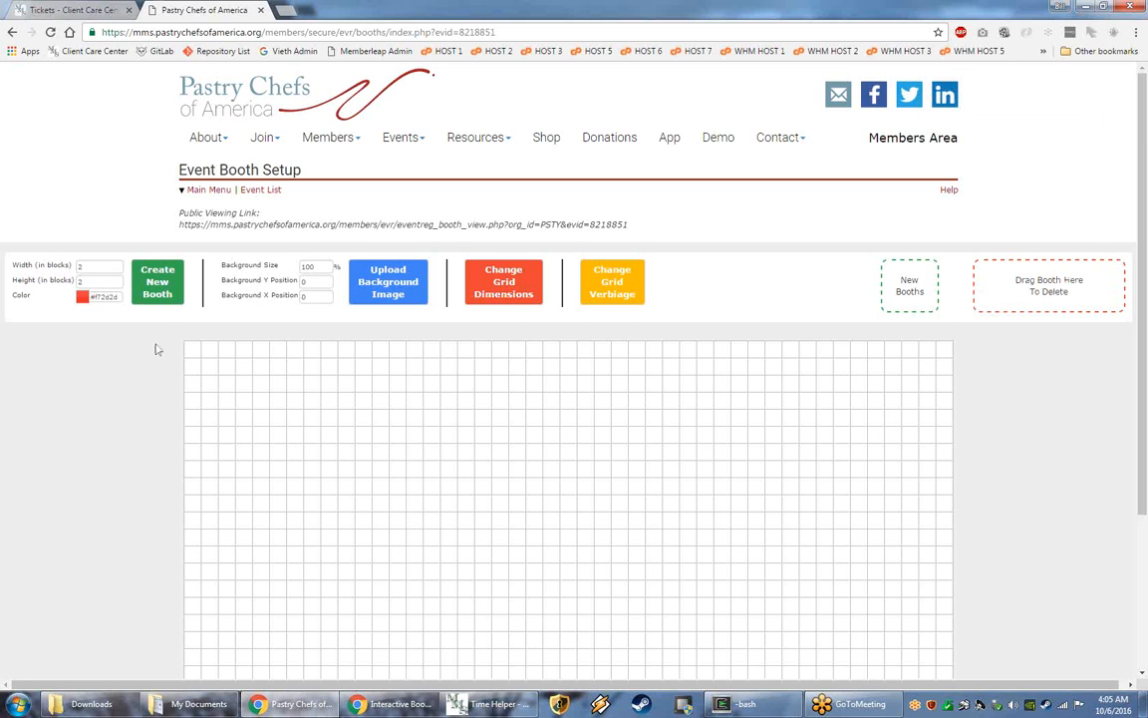
click(158, 291)
drag(912, 301, 505, 370)
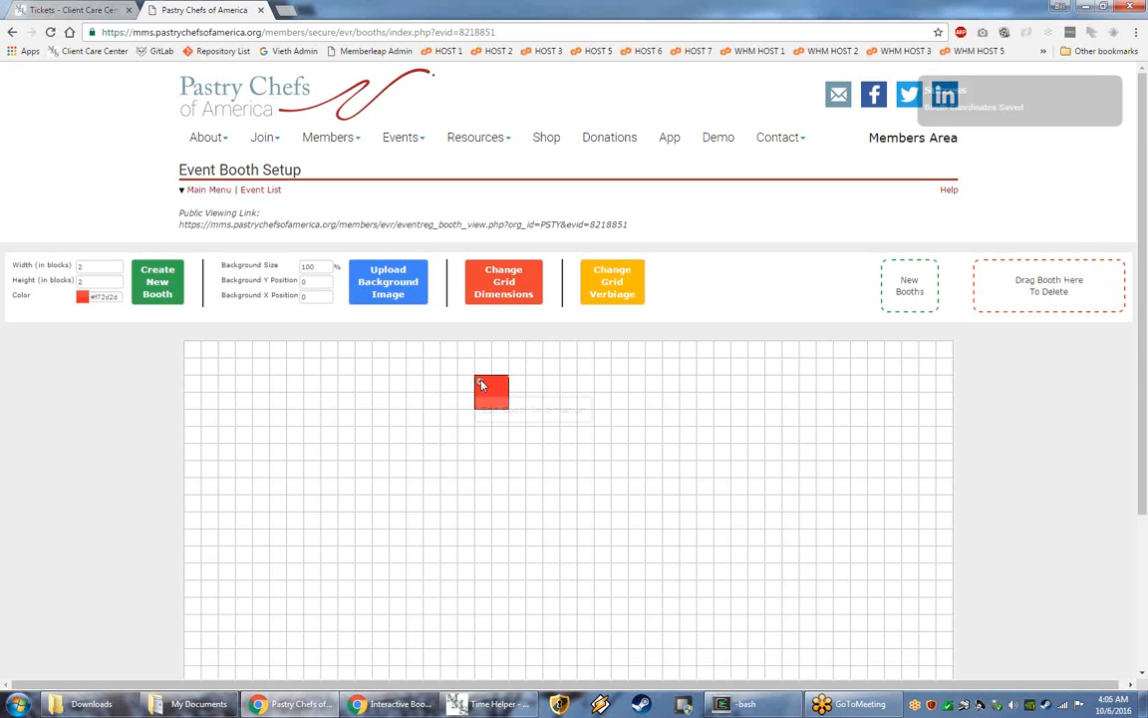
Step: Delete the red booth through the Delete Booth option in its booth editor and save
click(481, 386)
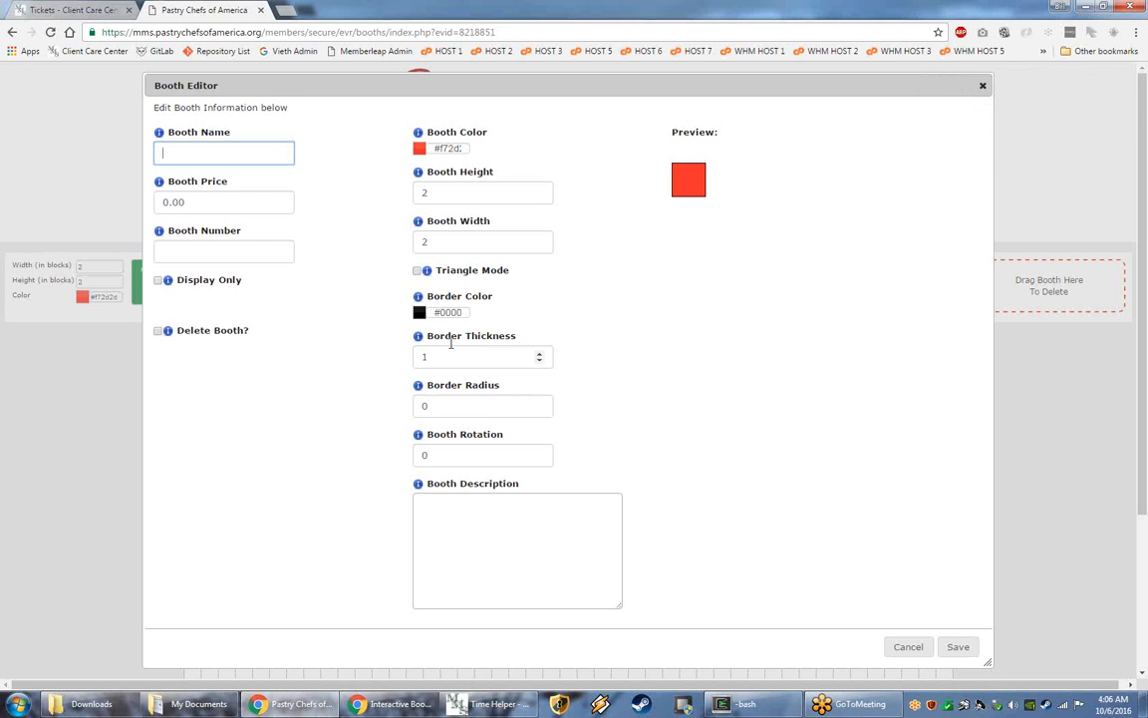
click(157, 330)
click(958, 646)
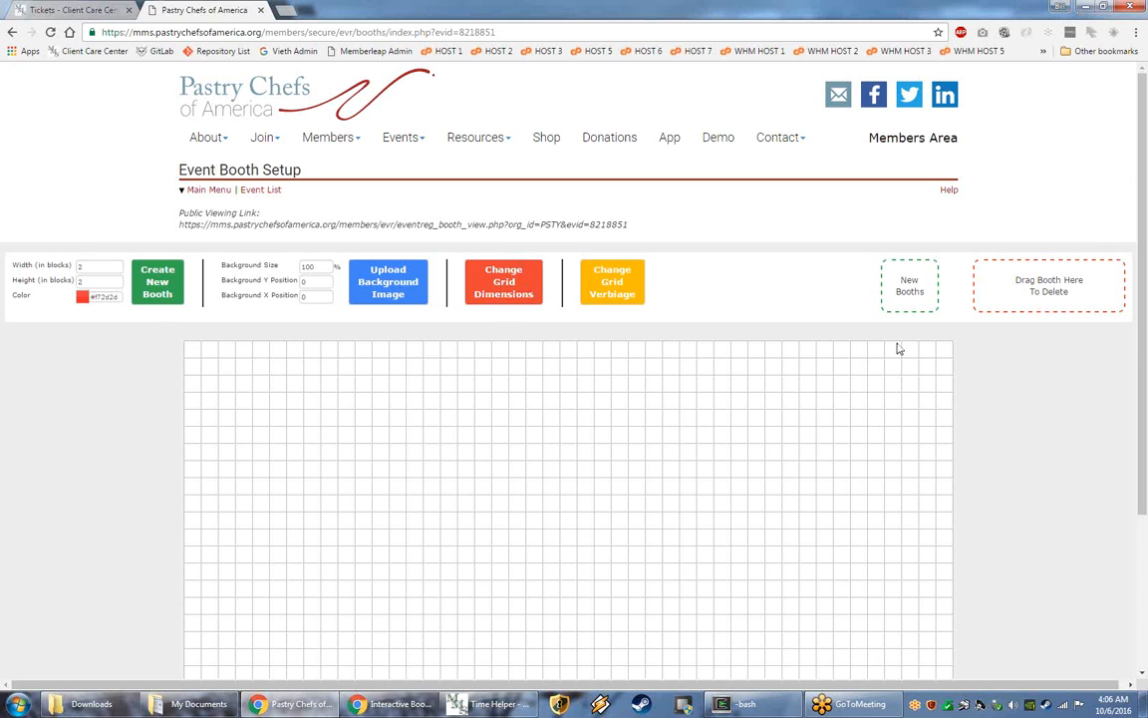
Step: View the grid verbiage settings for the registration and public booth pages and close them without changes
scroll(299, 528, down, 2)
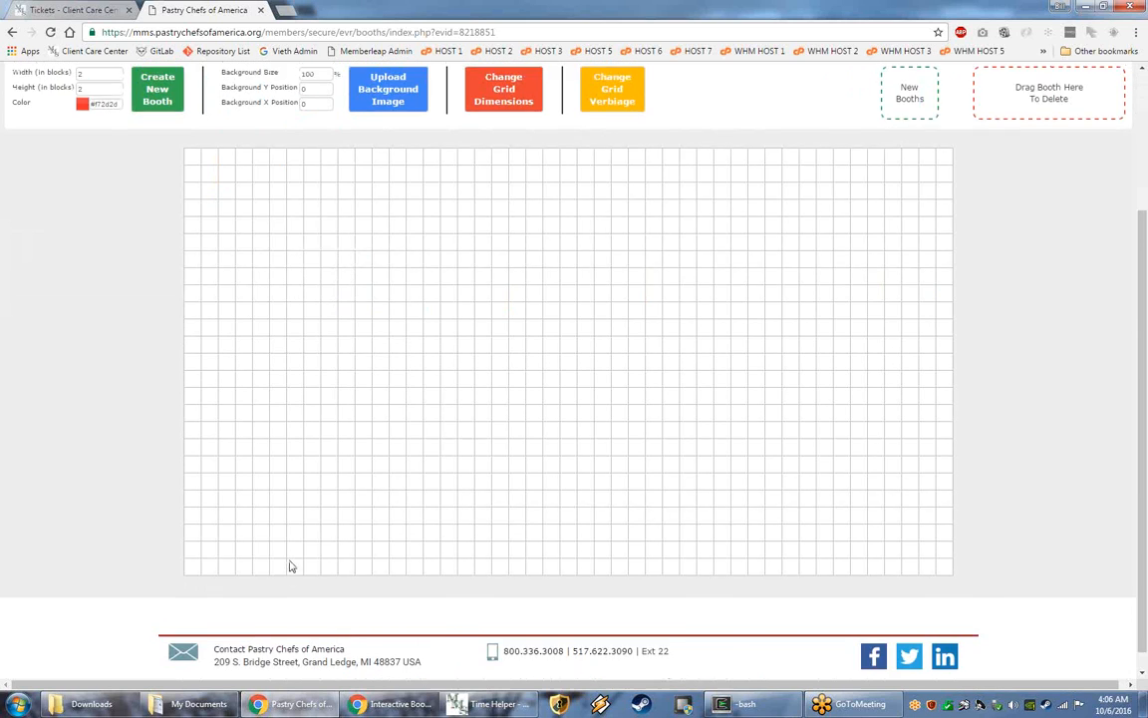
scroll(289, 566, up, 3)
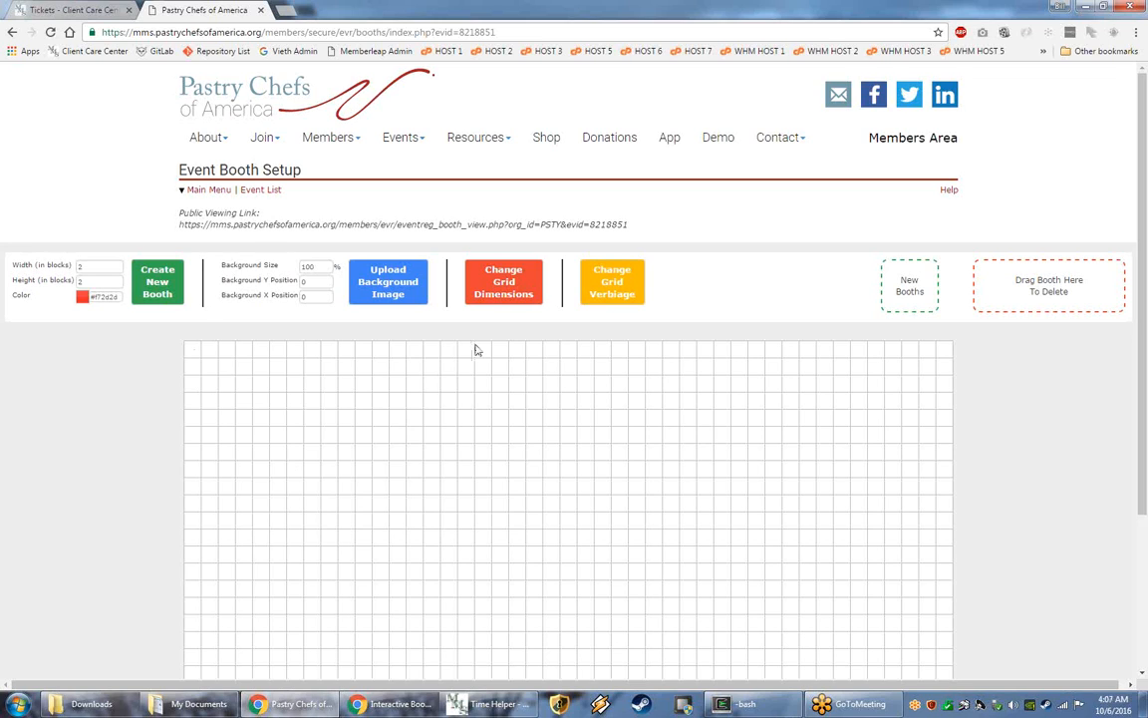
click(656, 274)
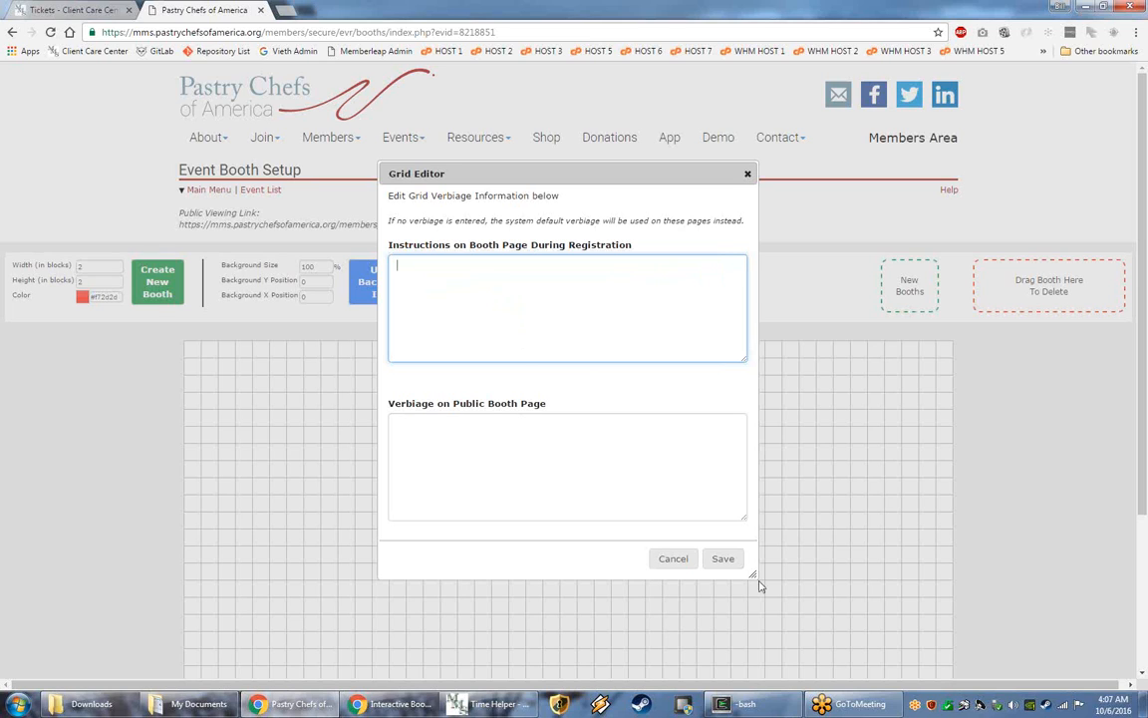
click(679, 562)
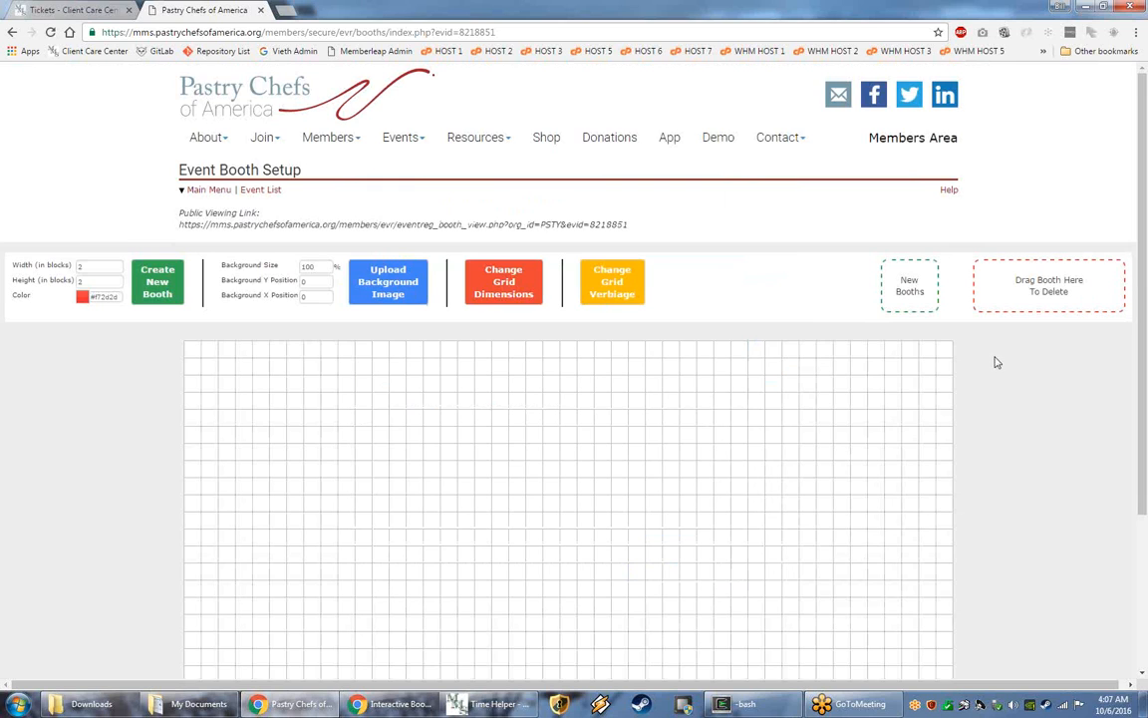
scroll(994, 359, down, 2)
scroll(305, 414, up, 1)
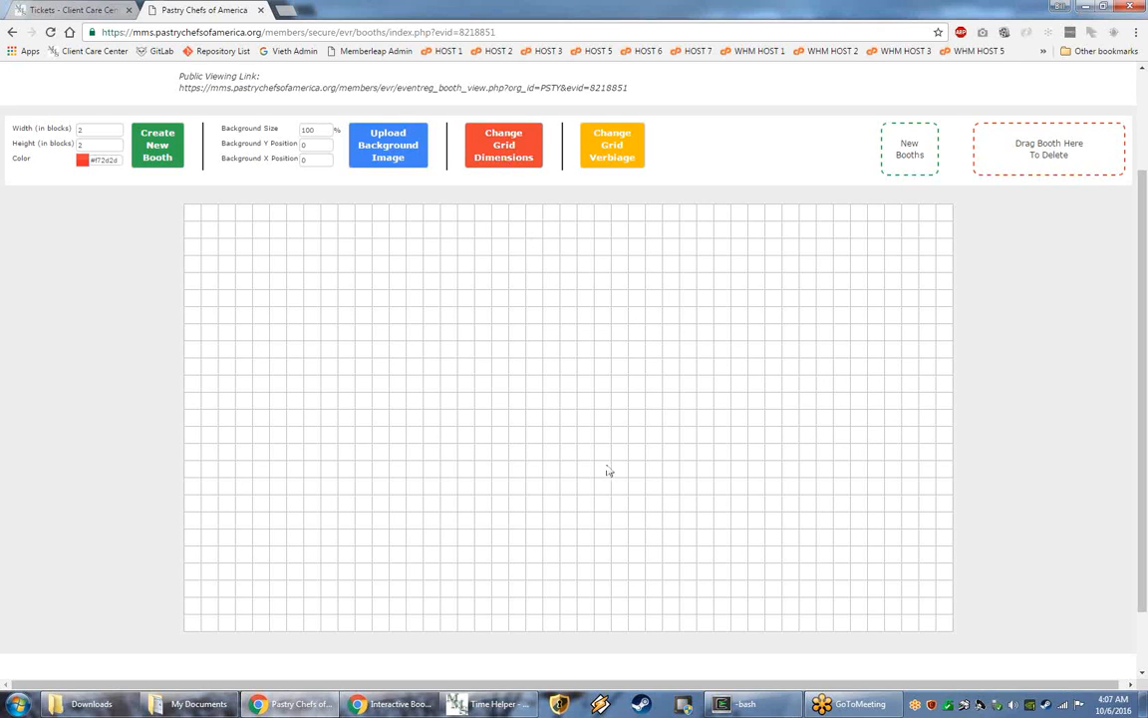
scroll(472, 511, up, 2)
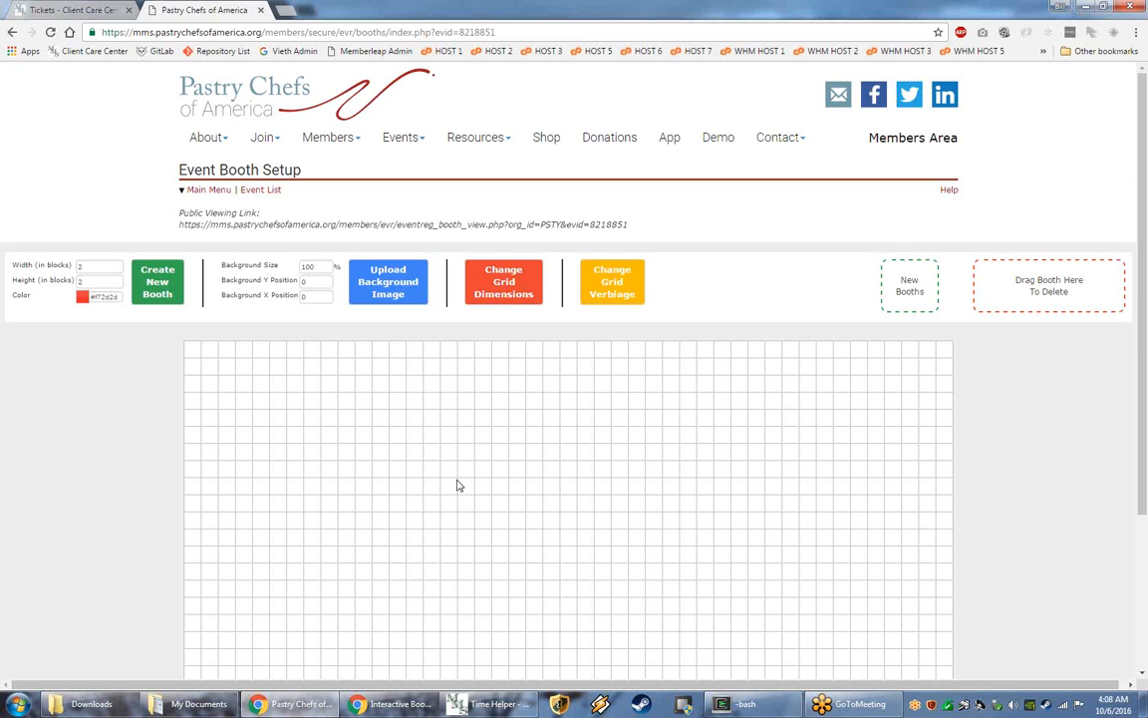
Step: Upload blank_floorplan_template.jpg from the Work Files folder on Local Disk (C:) as the booth grid's background image
click(396, 290)
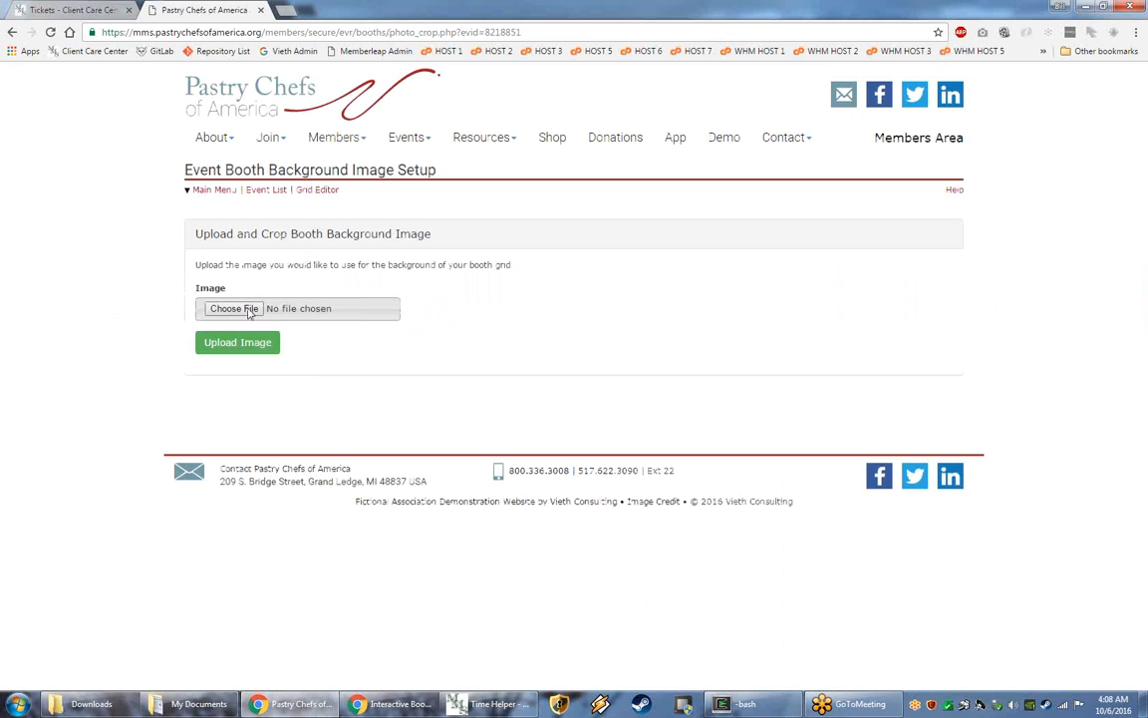
click(197, 704)
drag(370, 161, 824, 128)
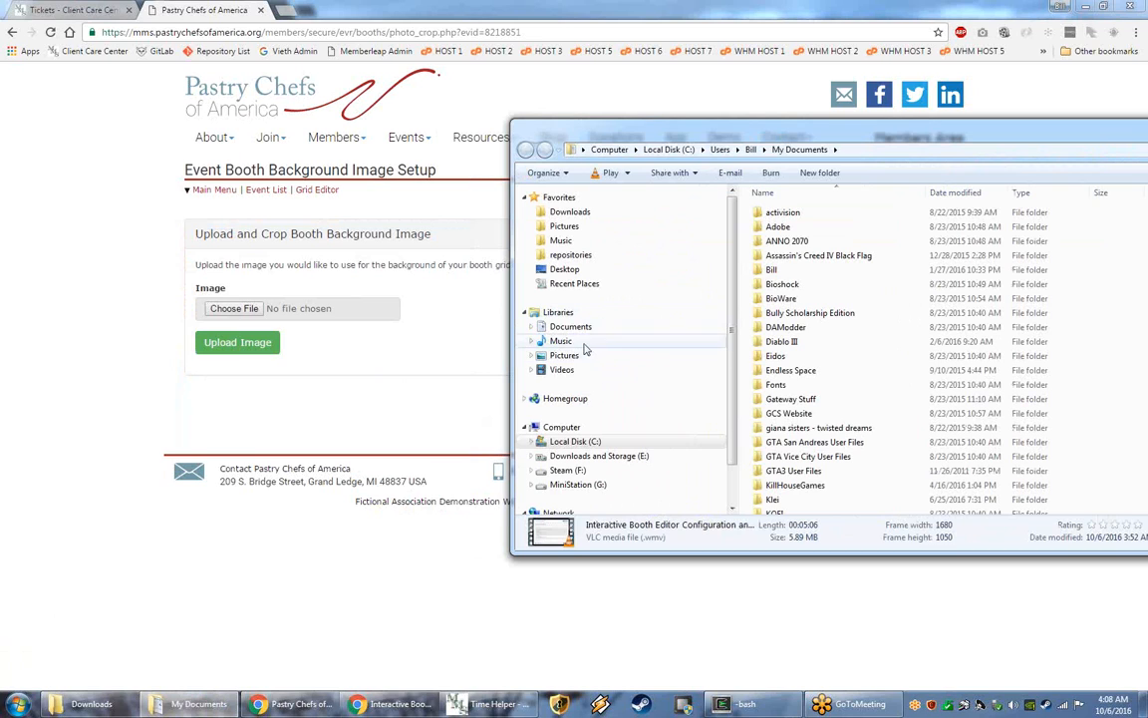
click(576, 441)
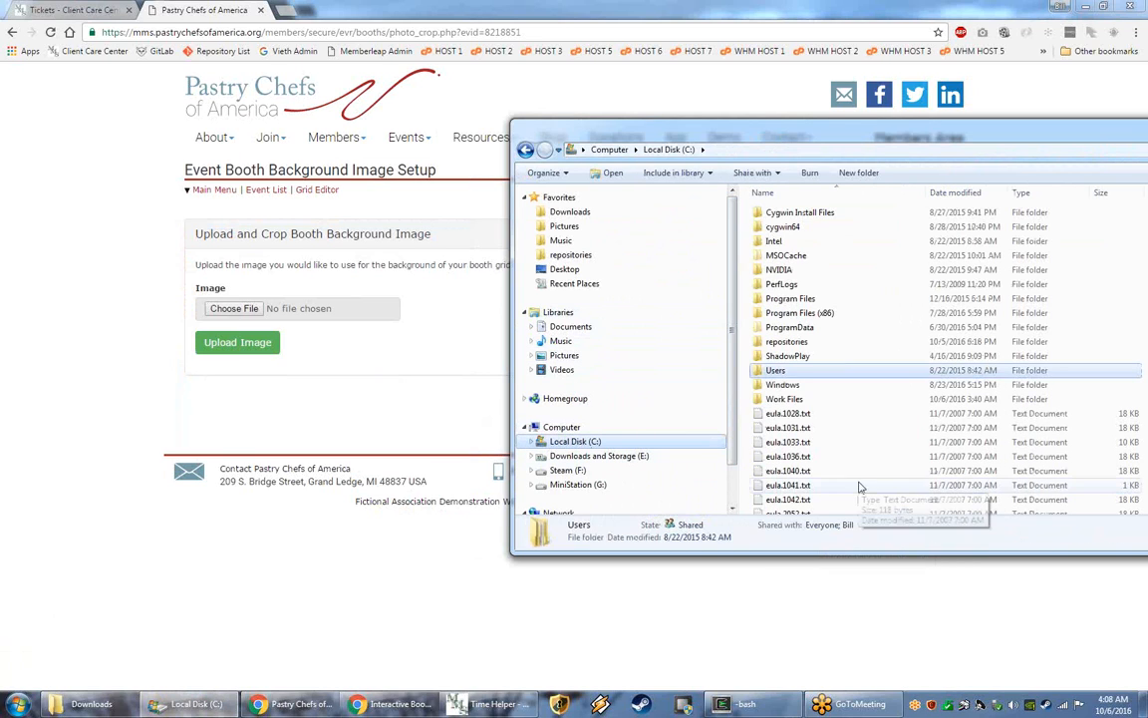
double_click(785, 398)
click(787, 230)
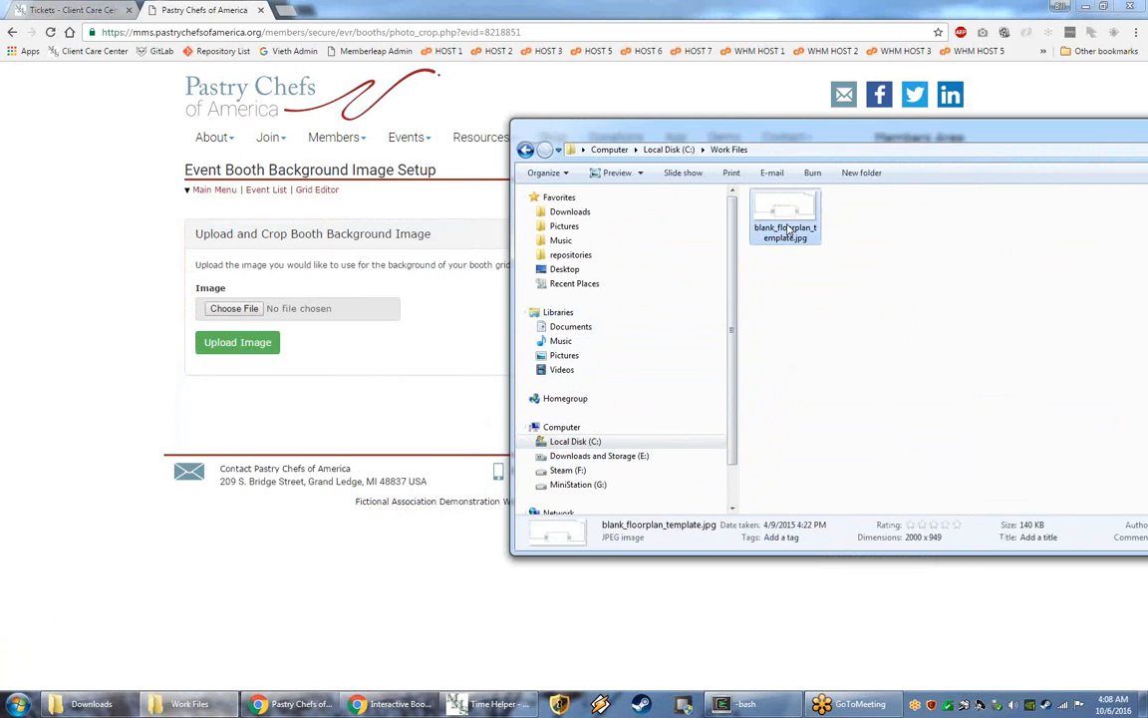
drag(787, 229, 290, 319)
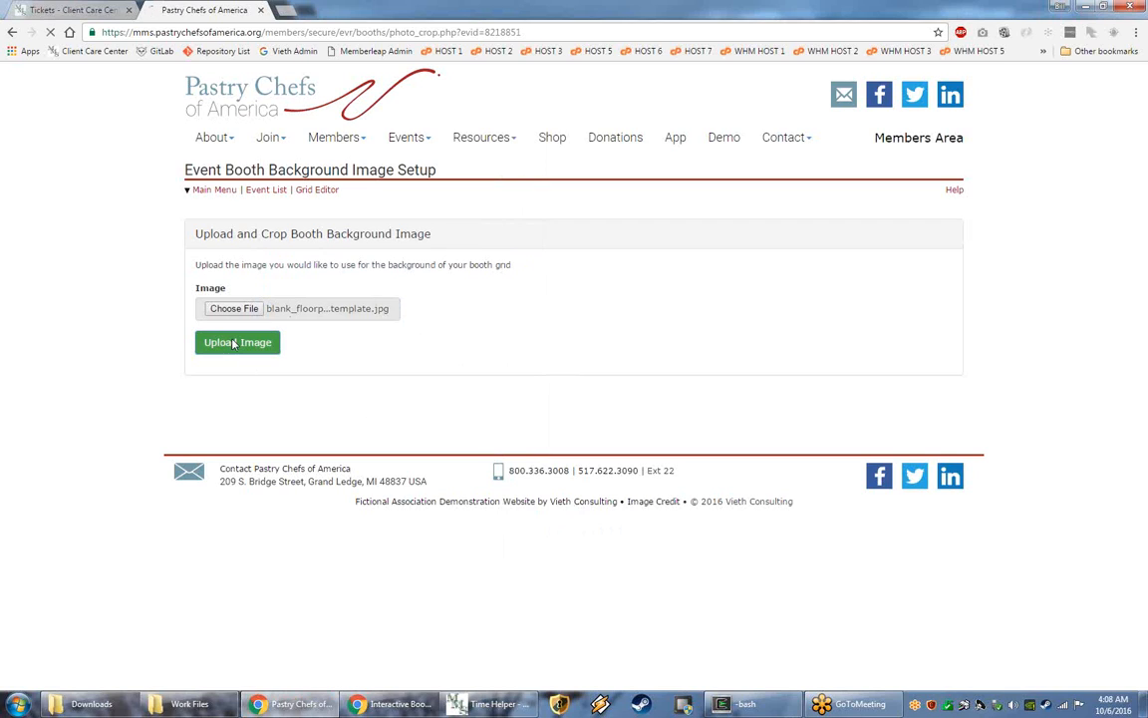
click(235, 344)
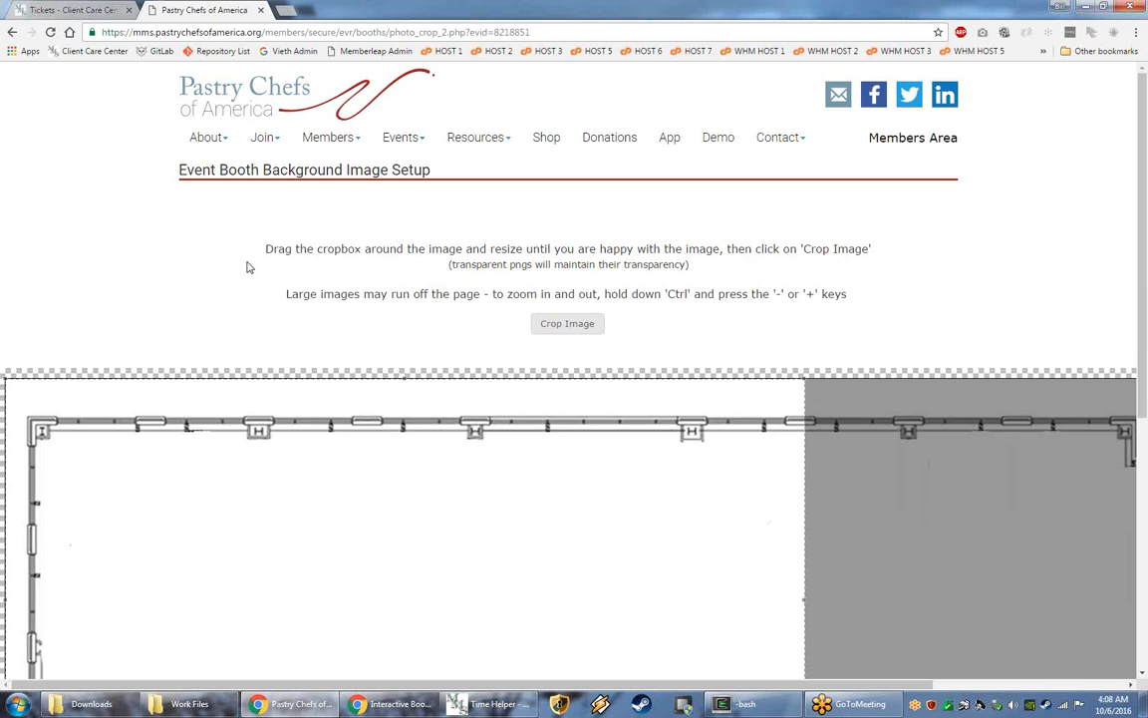
Step: Move the crop box down and slightly right over the uploaded floor plan
scroll(260, 257, down, 4)
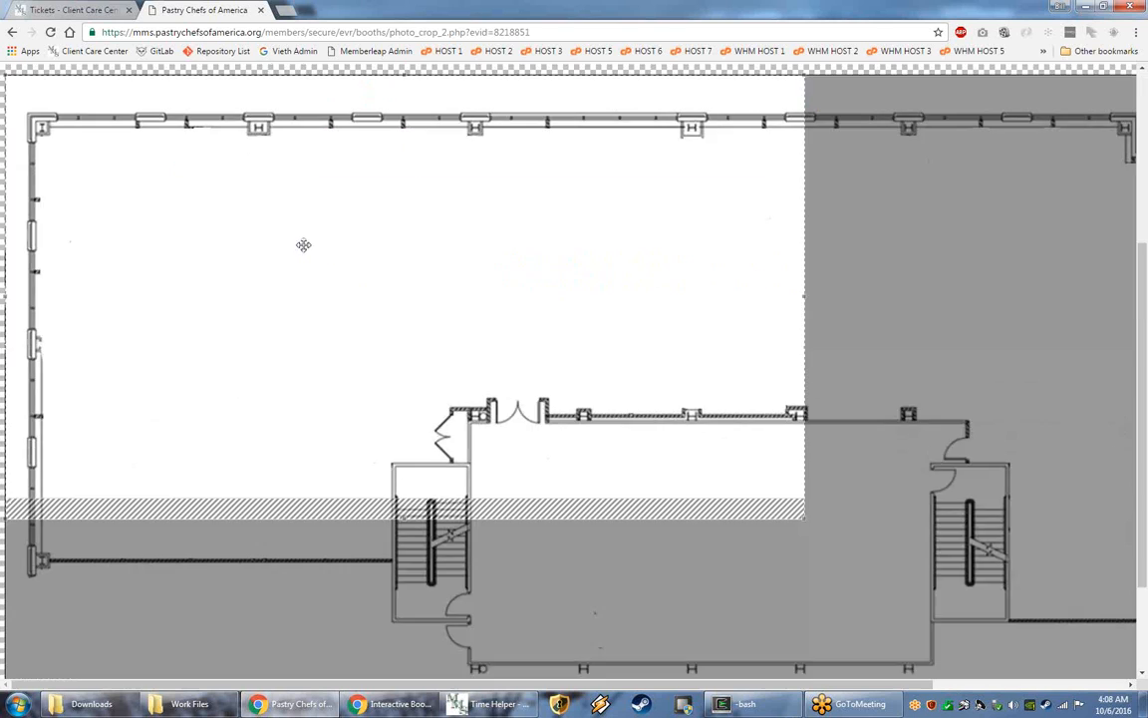
drag(540, 235, 562, 332)
scroll(582, 436, up, 5)
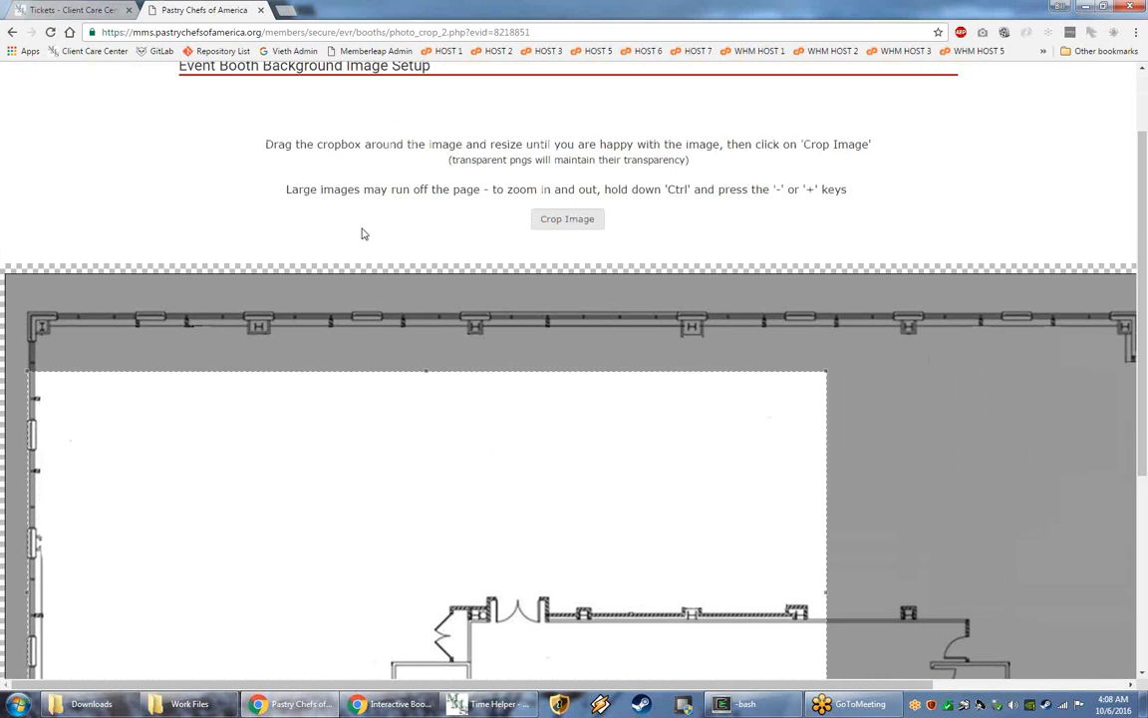
scroll(362, 233, up, 1)
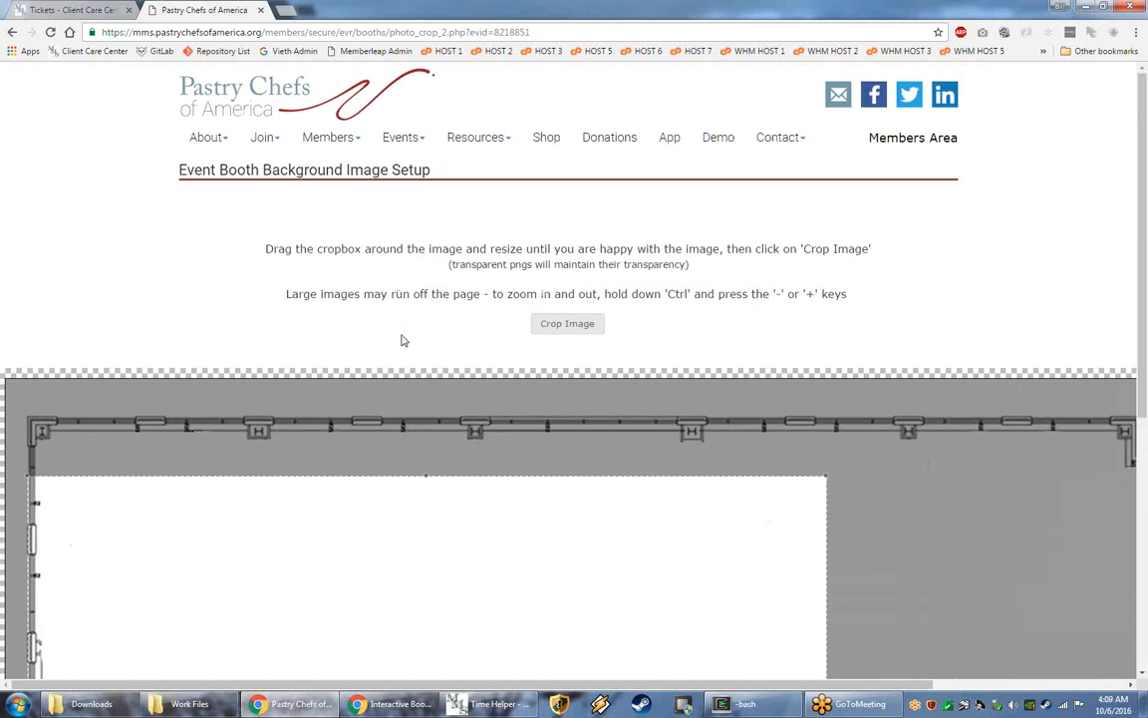
Step: Zoom the crop page out through the browser's zoom setting and restore it to 100%
click(1135, 33)
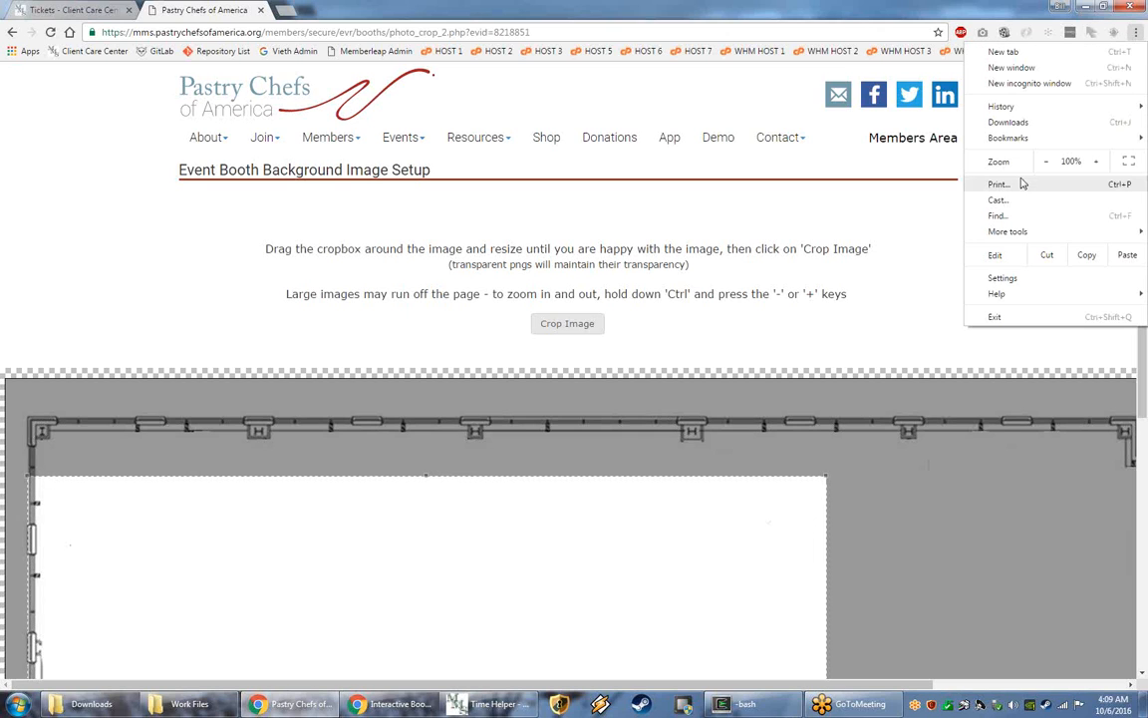
click(1046, 161)
click(1096, 162)
click(1045, 161)
click(1046, 161)
click(1046, 162)
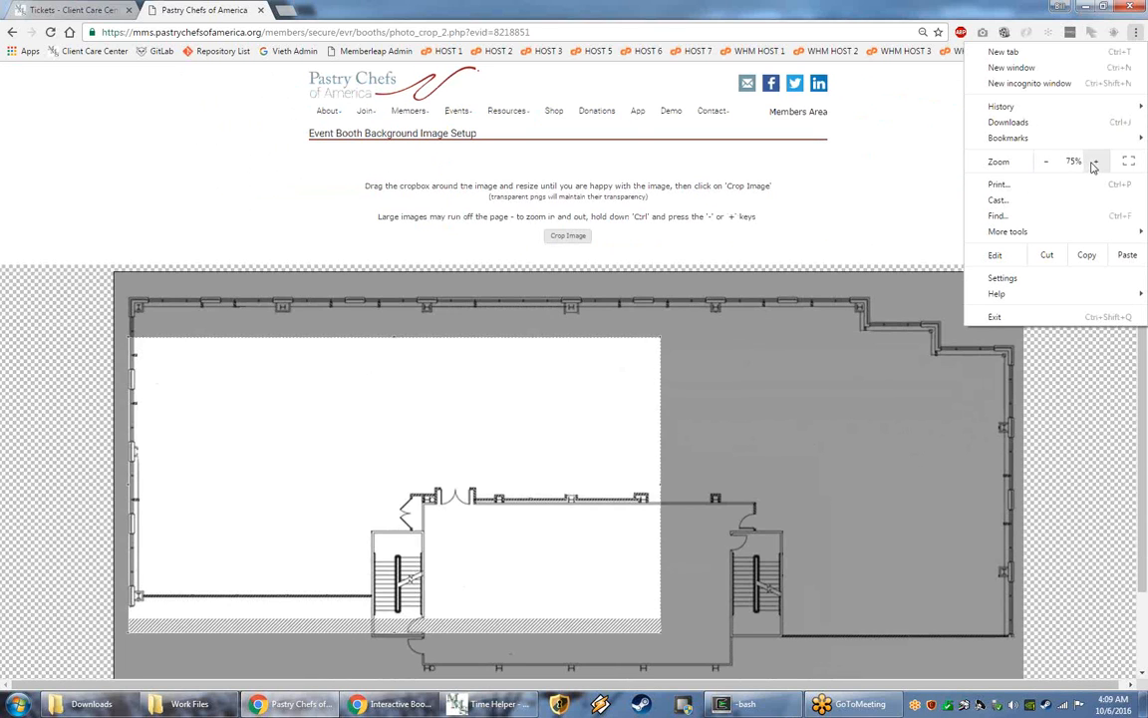
click(1094, 161)
click(1093, 161)
click(1094, 161)
click(1093, 161)
click(822, 245)
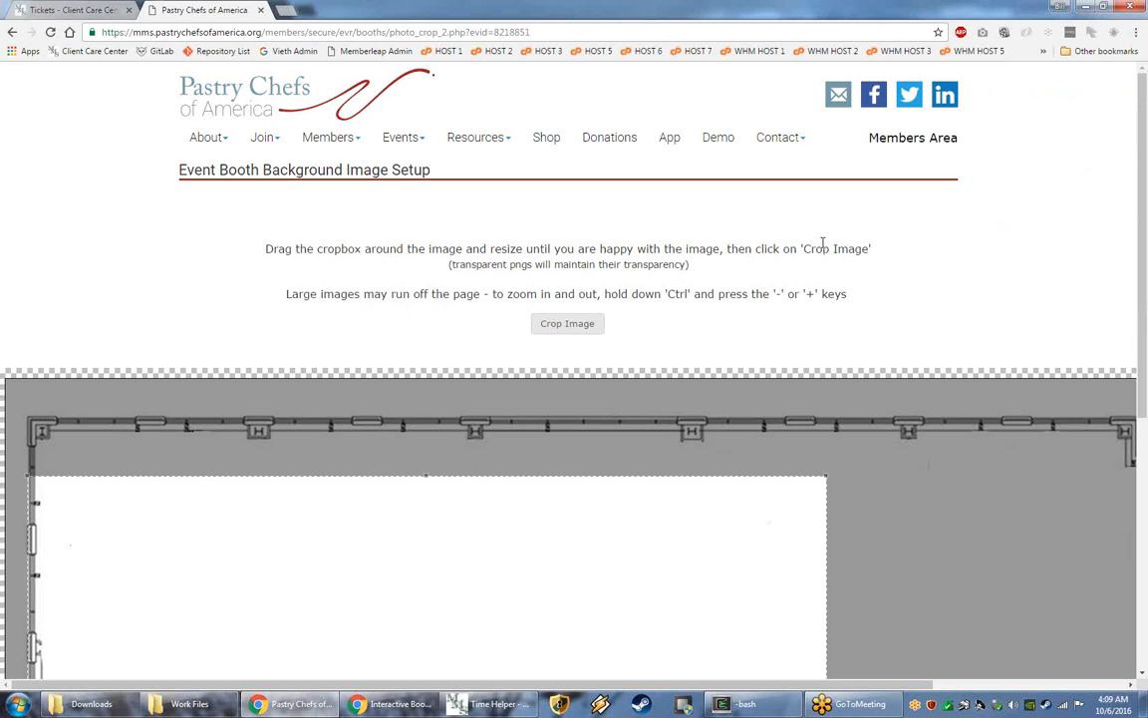
Step: Shrink the page view until the whole floor plan fits and enlarge it back to the default size
key(ctrl+minus)
key(ctrl+minus)
key(ctrl+minus)
key(ctrl+minus)
key(ctrl+minus)
key(ctrl+minus)
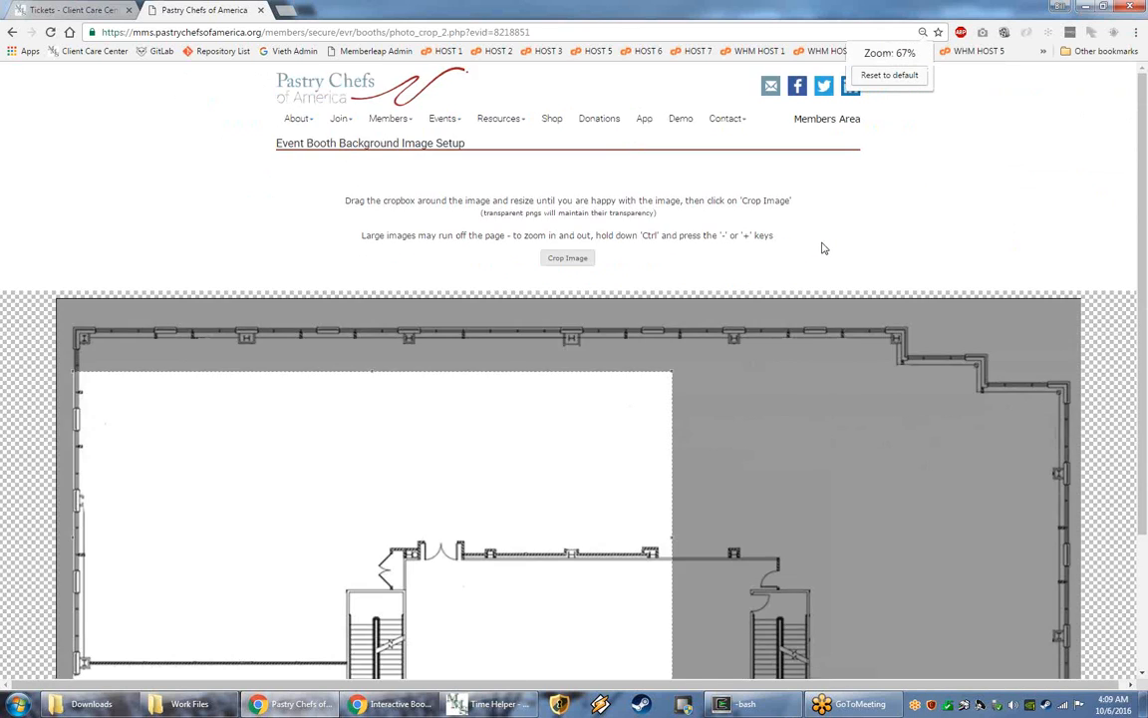
key(ctrl+plus)
key(ctrl+plus)
key(ctrl+plus)
key(ctrl+plus)
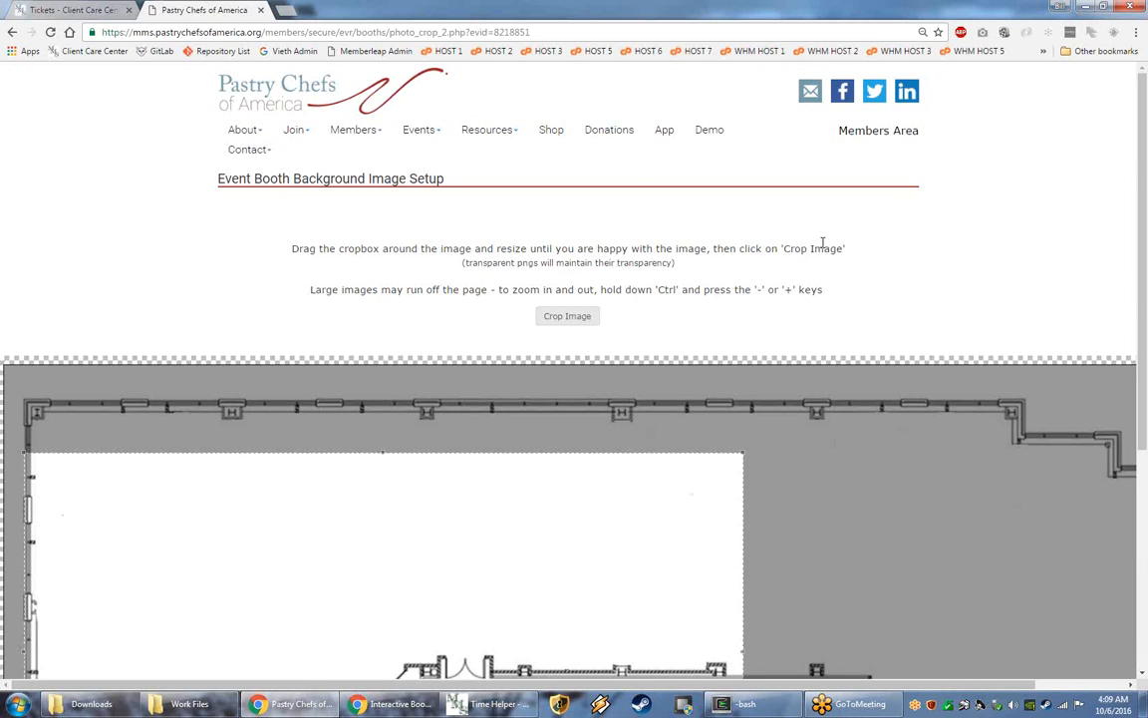
key(ctrl+plus)
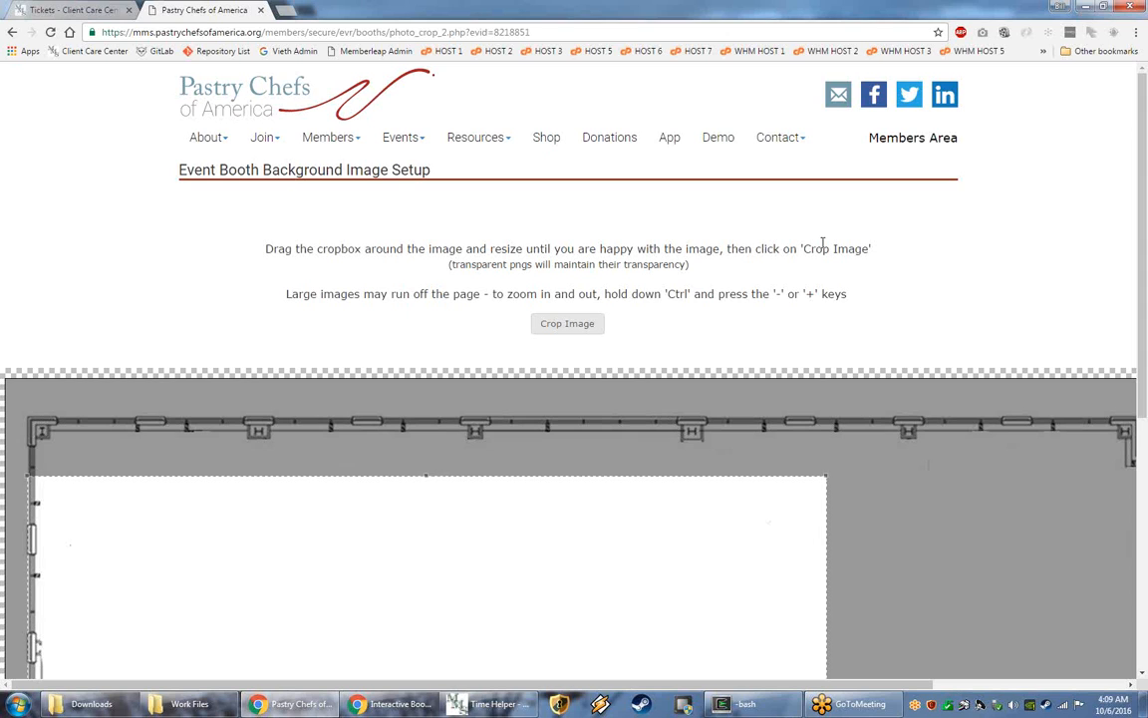
Step: Set the browser zoom to 67% to fit the entire floor plan in view
click(1135, 32)
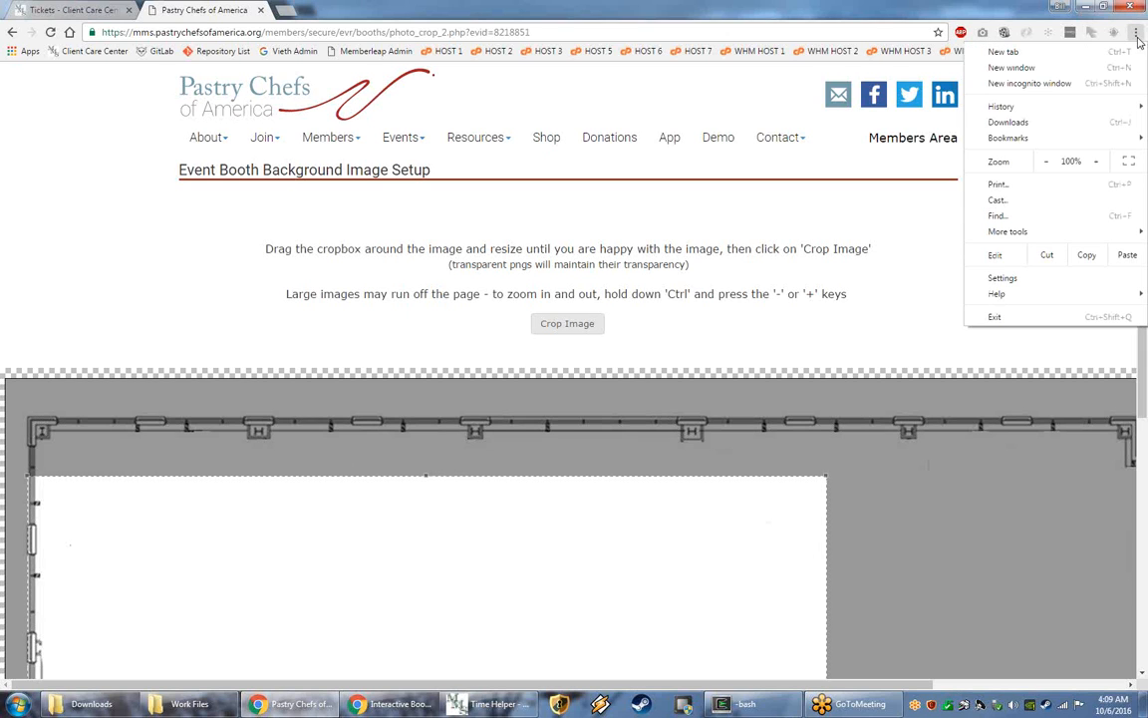
click(1045, 161)
click(1045, 162)
click(1045, 161)
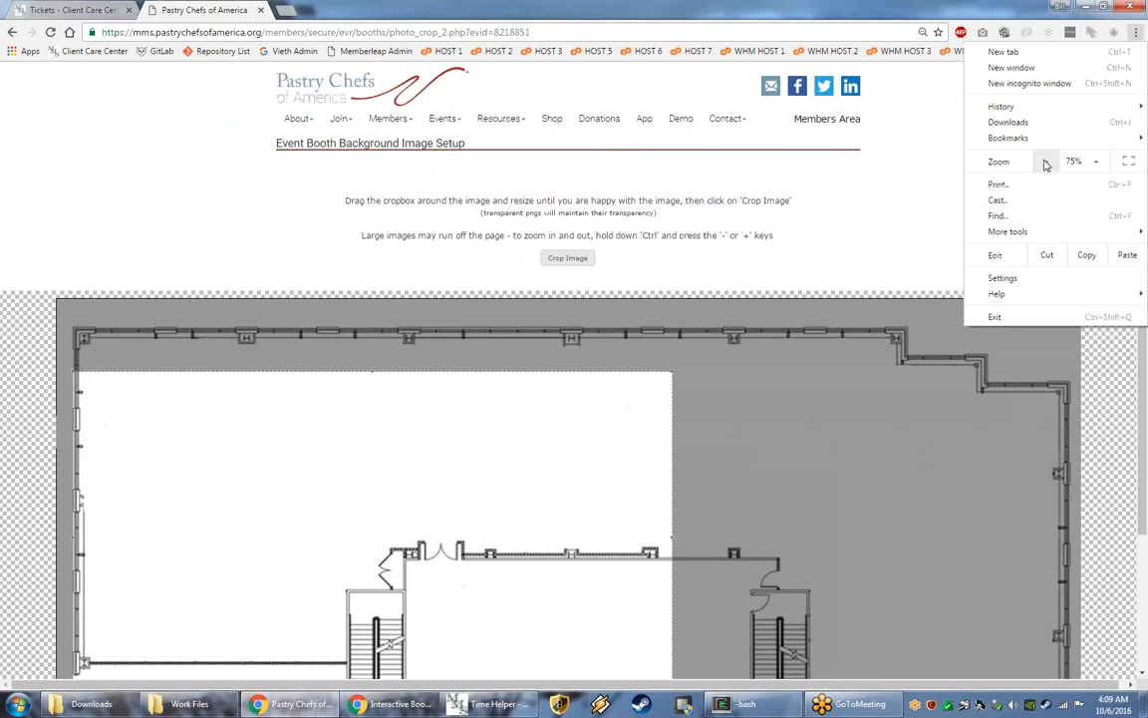
click(1046, 161)
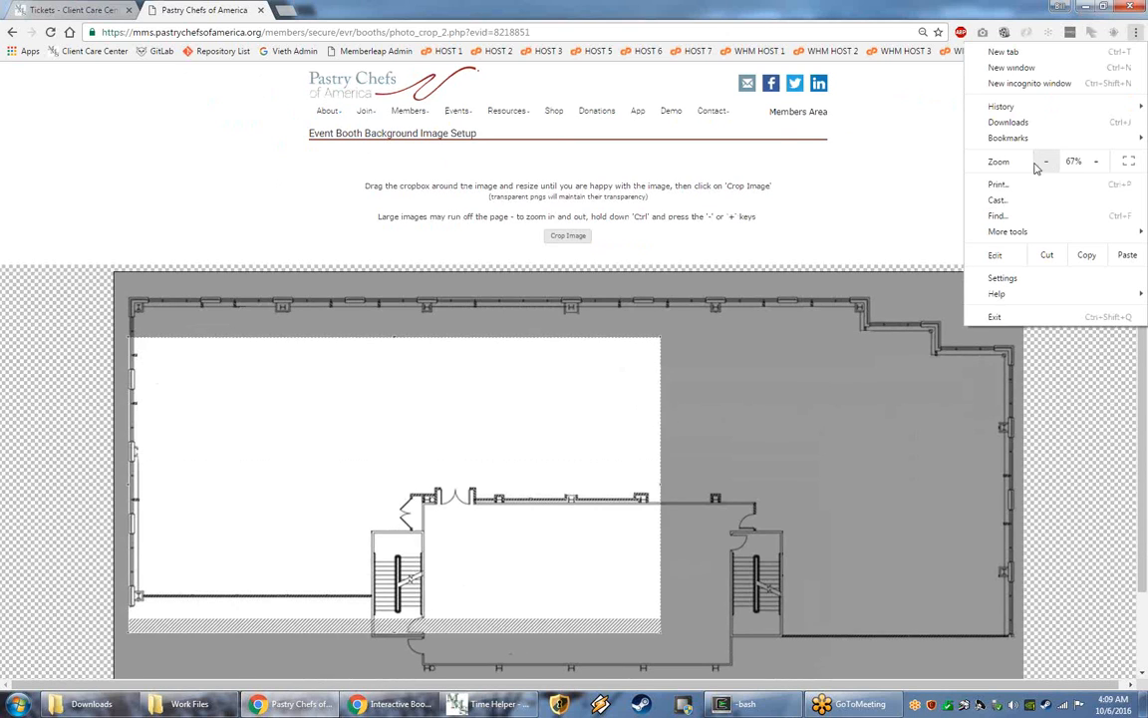
click(893, 183)
scroll(893, 183, down, 2)
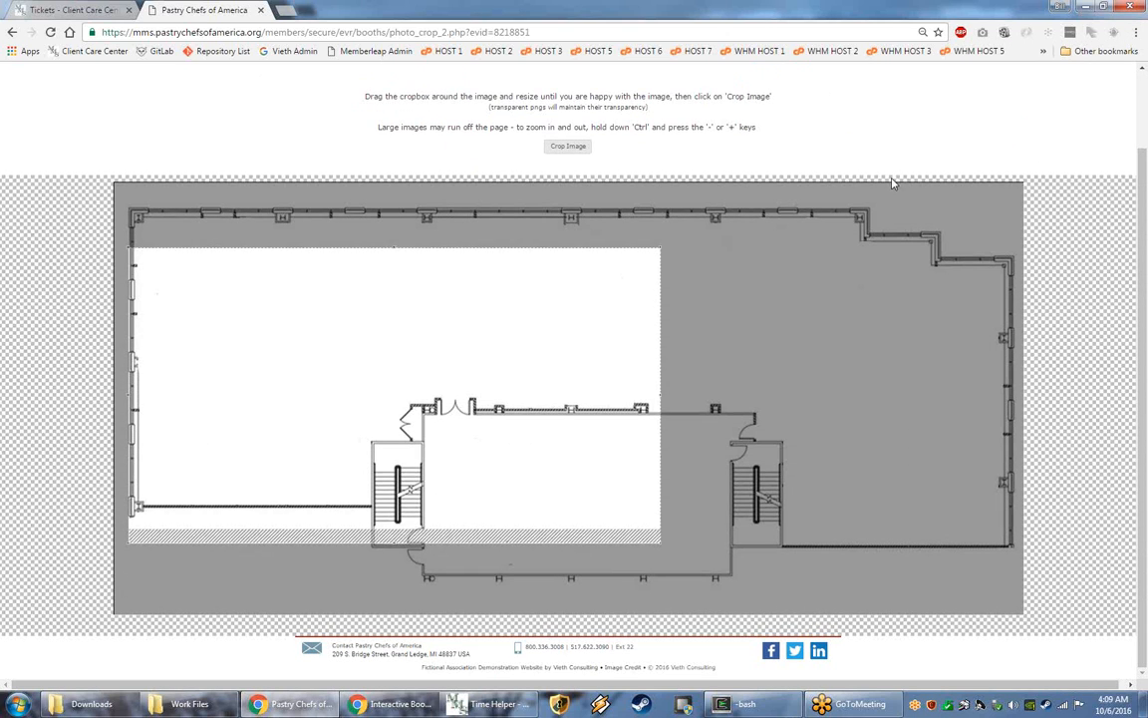
Step: Enlarge the crop box slightly and position it around the floor plan's upper-left corner
drag(354, 323, 454, 335)
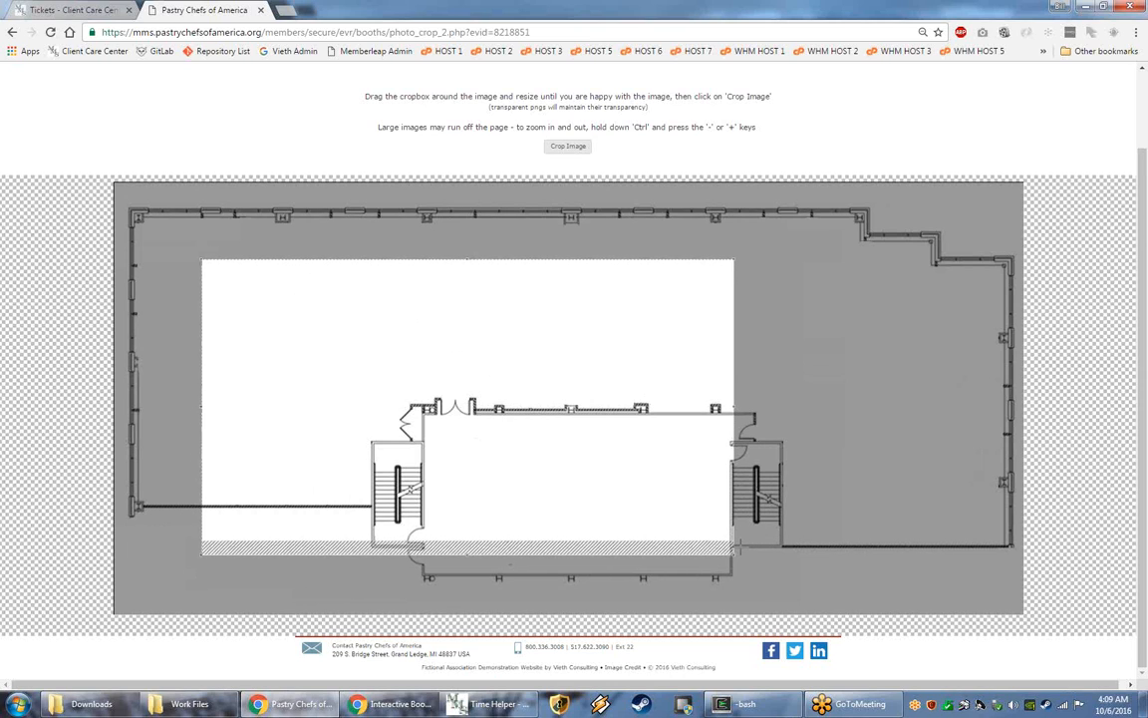
drag(502, 379, 436, 380)
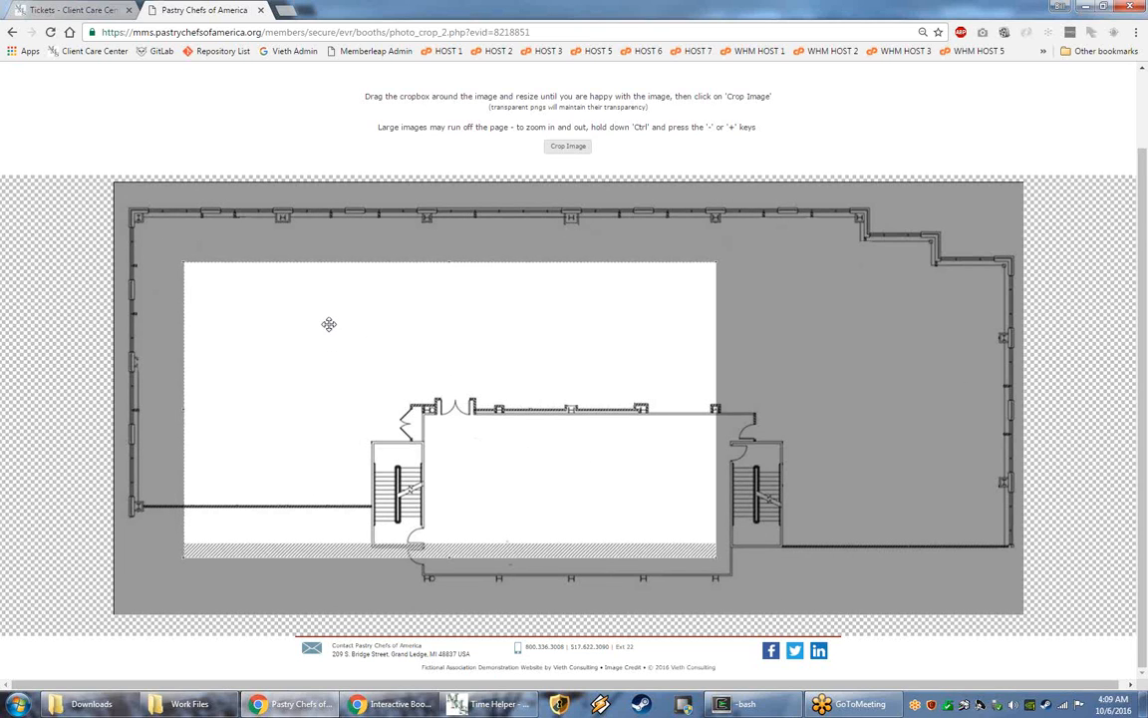
drag(328, 323, 298, 289)
drag(687, 521, 742, 531)
drag(550, 363, 496, 370)
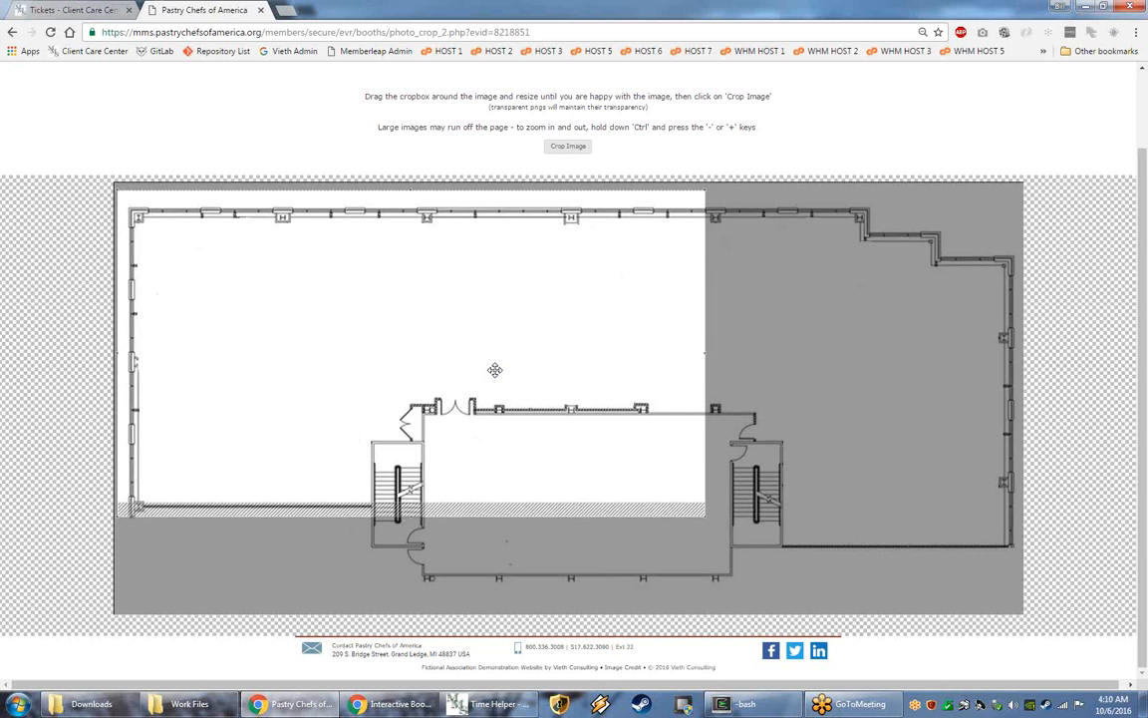
Step: Enlarge the crop box from the plan's upper-left corner to the first step in the upper-right outer wall
drag(702, 510, 874, 593)
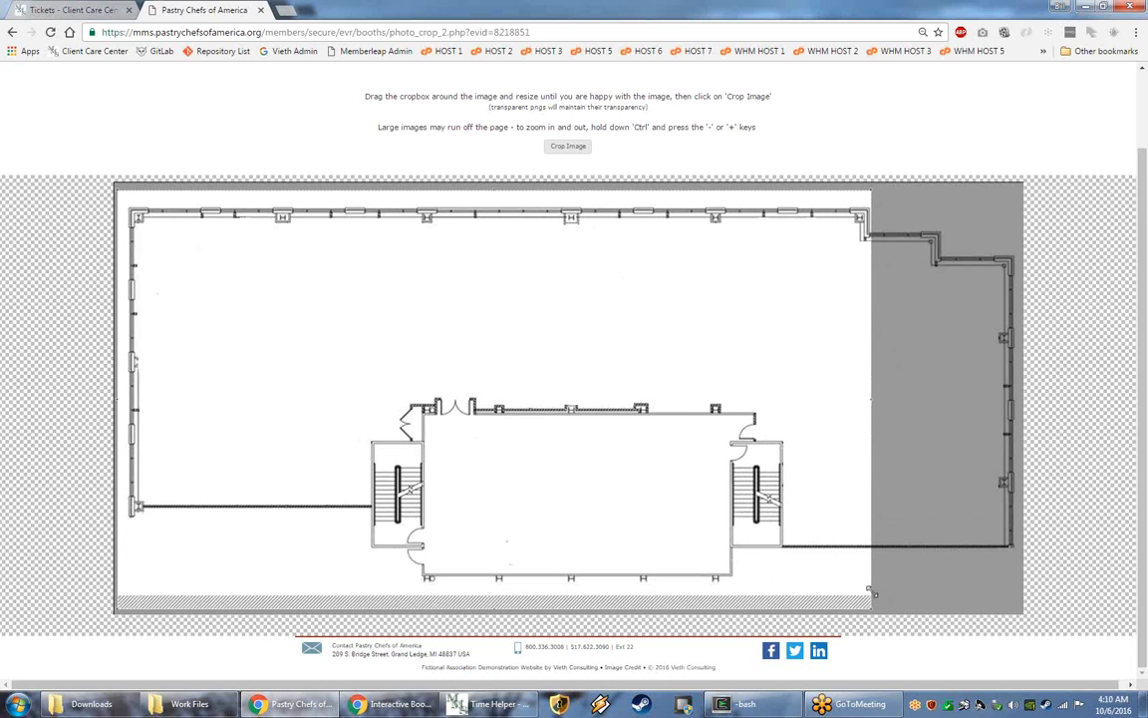
drag(666, 455, 751, 496)
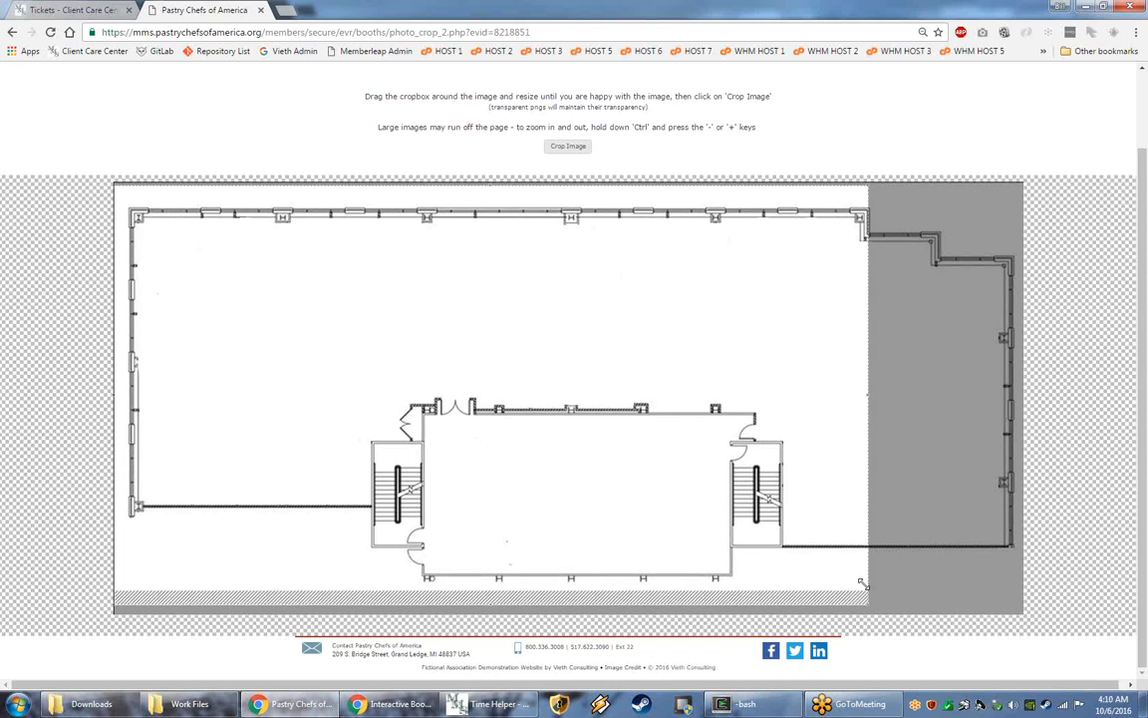
mouse_move(865, 584)
mouse_down()
mouse_move(883, 582)
mouse_move(863, 574)
mouse_up()
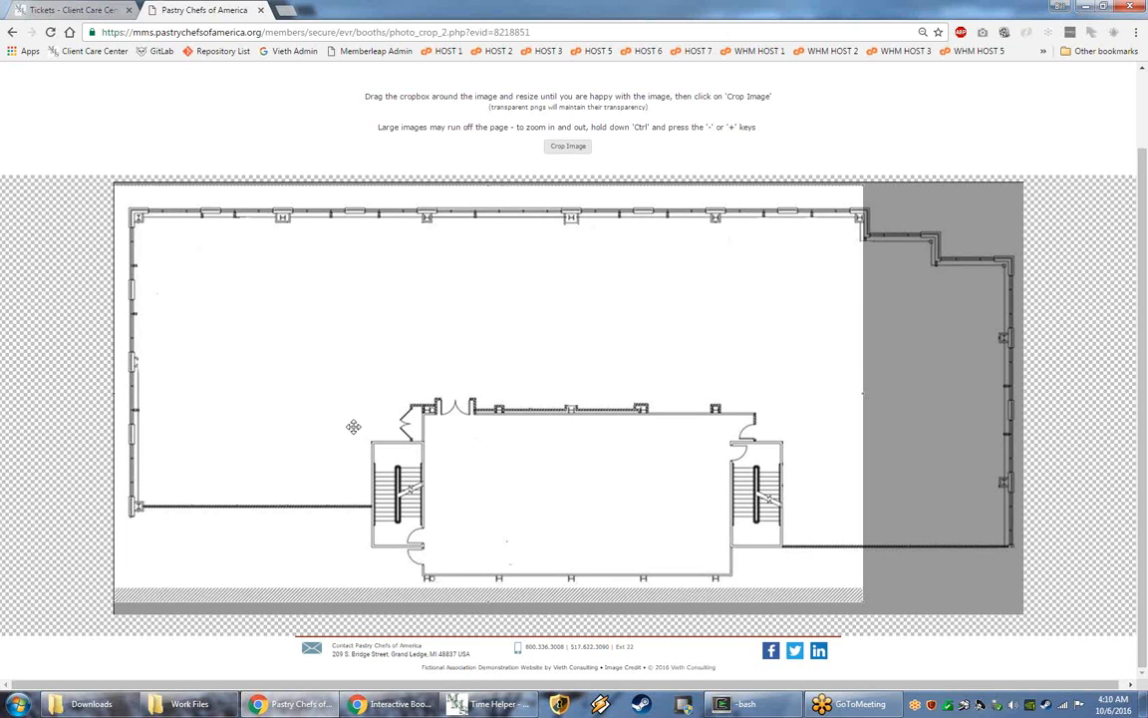
Step: Reset the page zoom to 100%, abandon the crop and return to the Event Booth Setup grid
scroll(356, 413, up, 2)
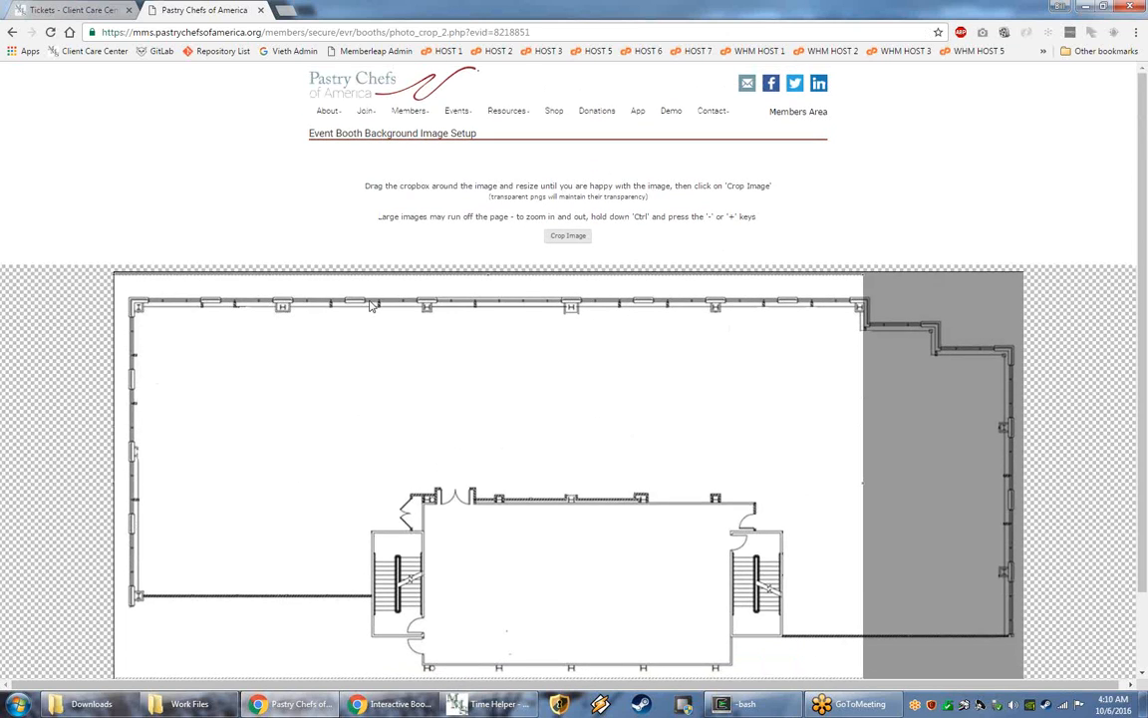
key(ctrl+0)
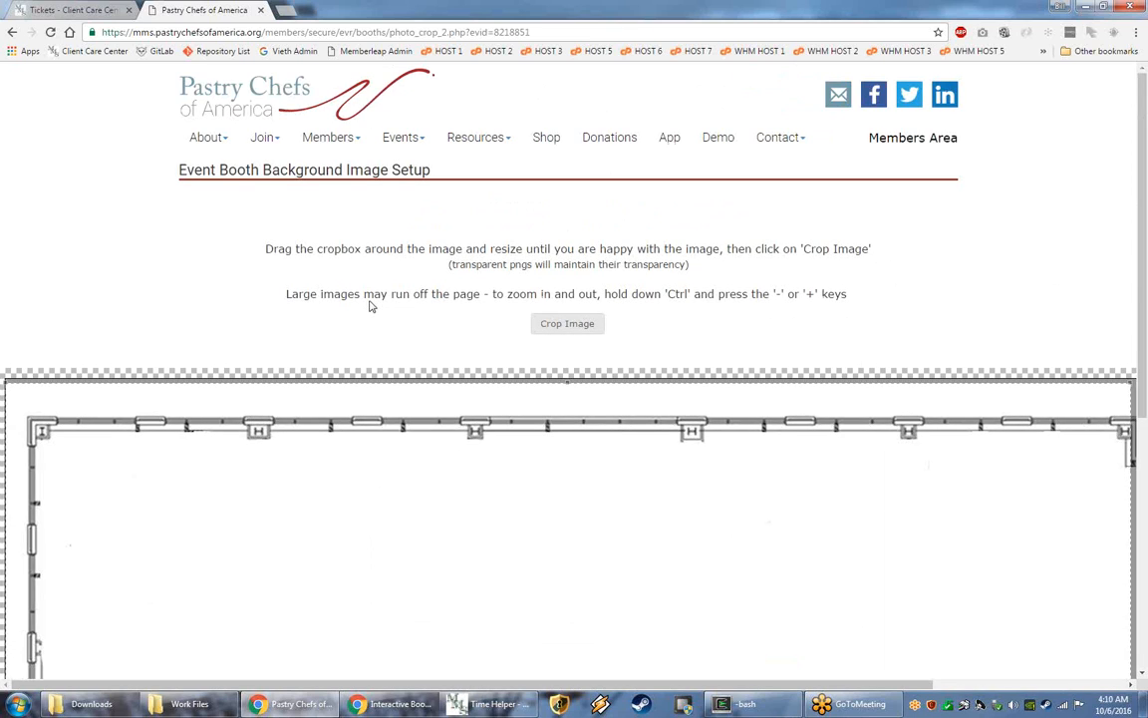
key(F5)
click(12, 33)
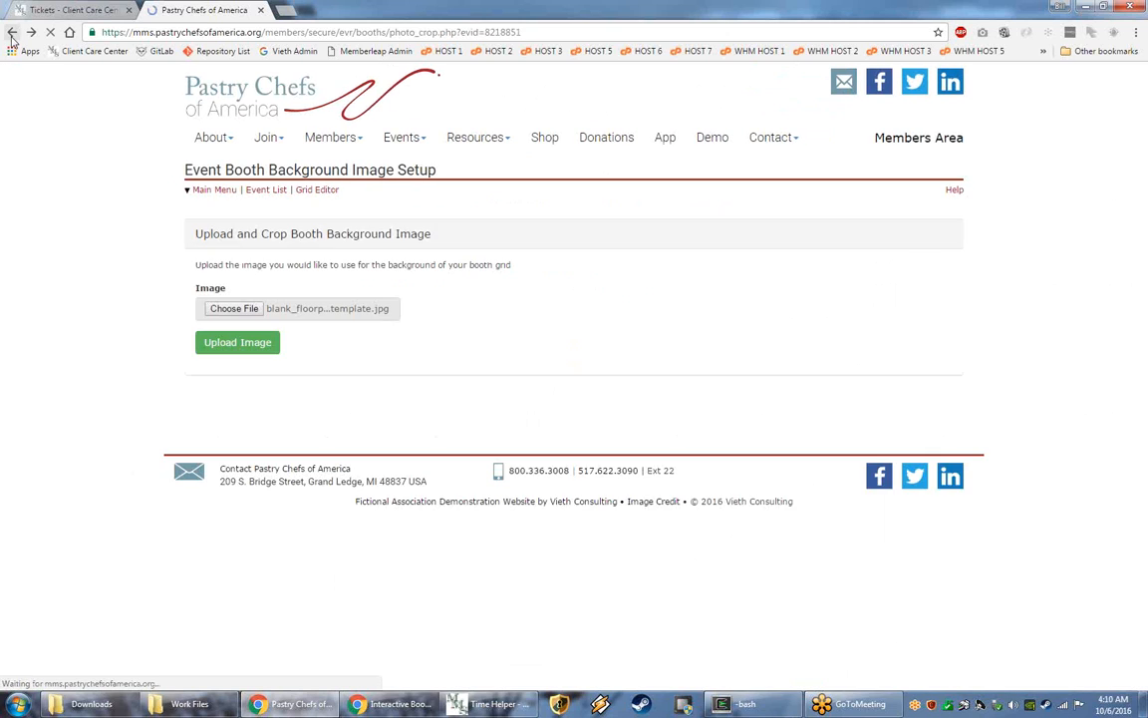
click(12, 33)
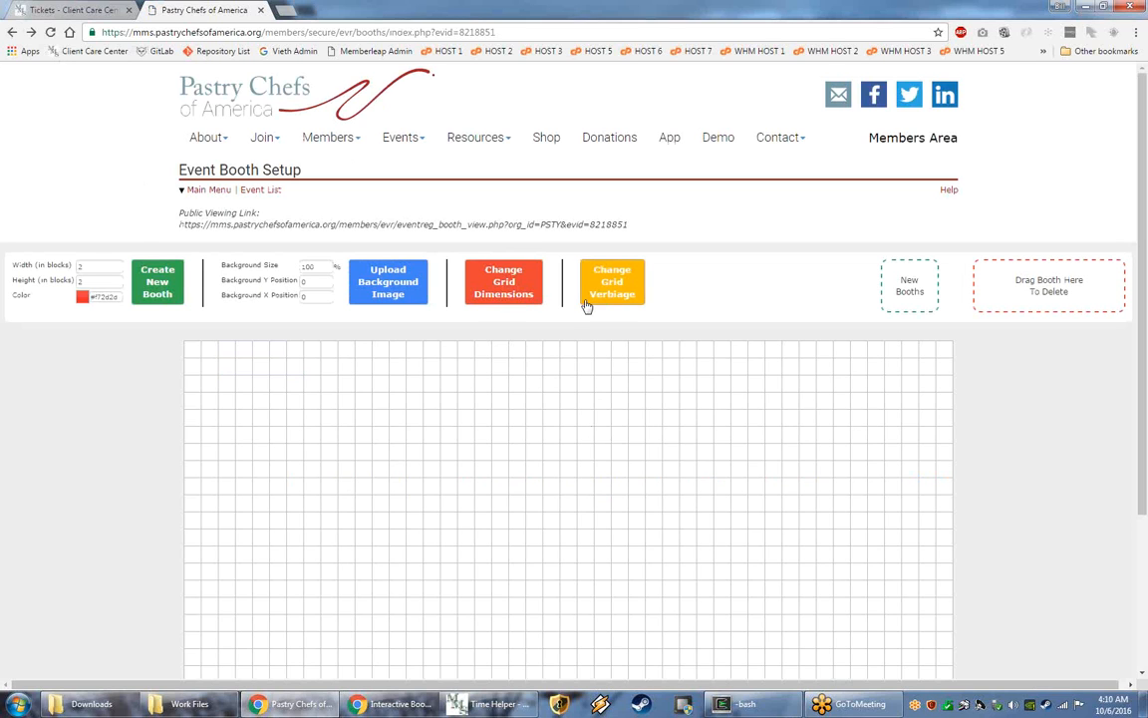
Step: Set the booth grid's rows to 20, save the grid dimensions and check the resized grid
scroll(566, 395, down, 3)
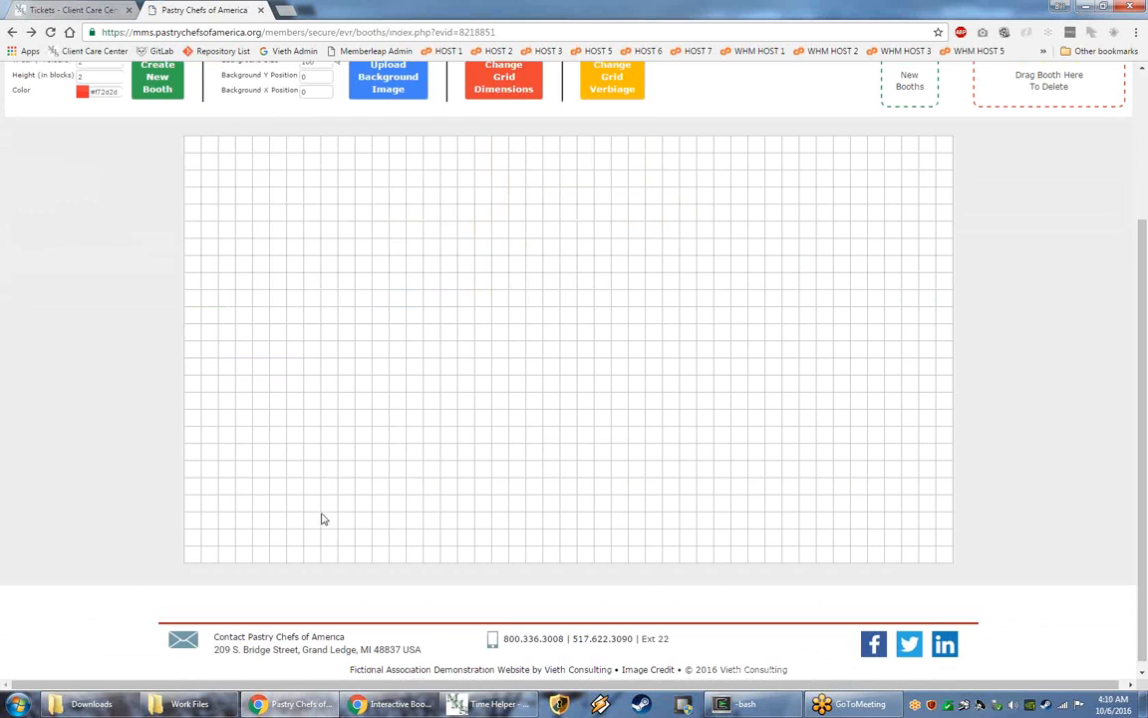
scroll(430, 108, up, 1)
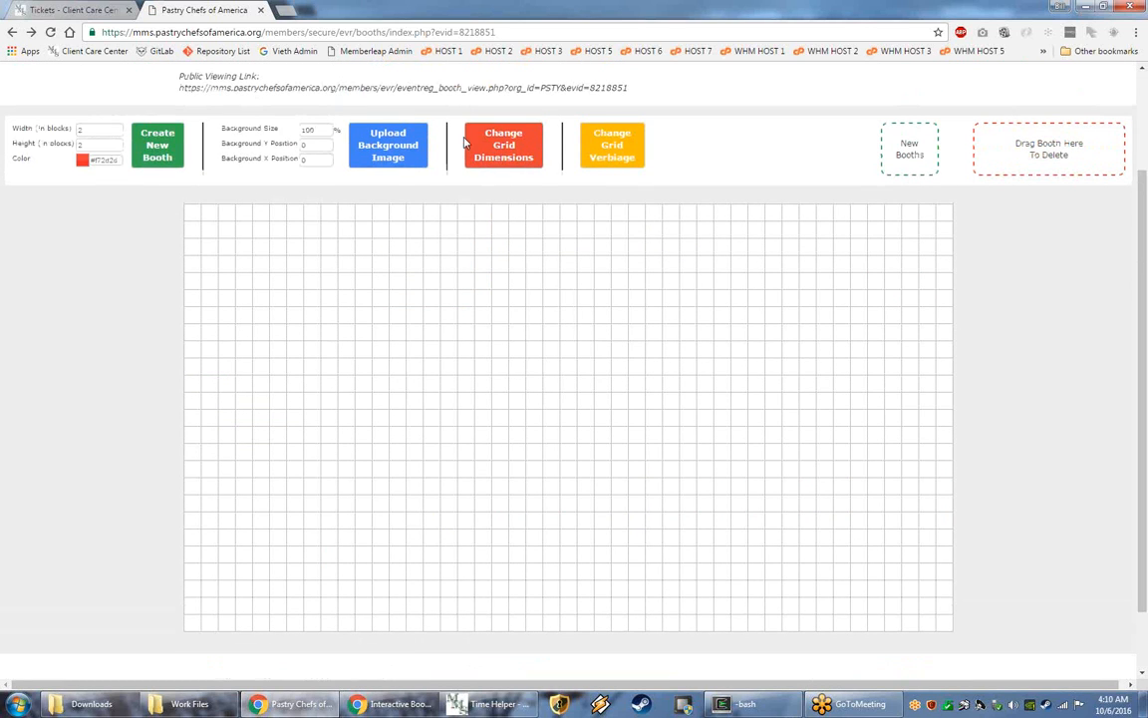
click(507, 154)
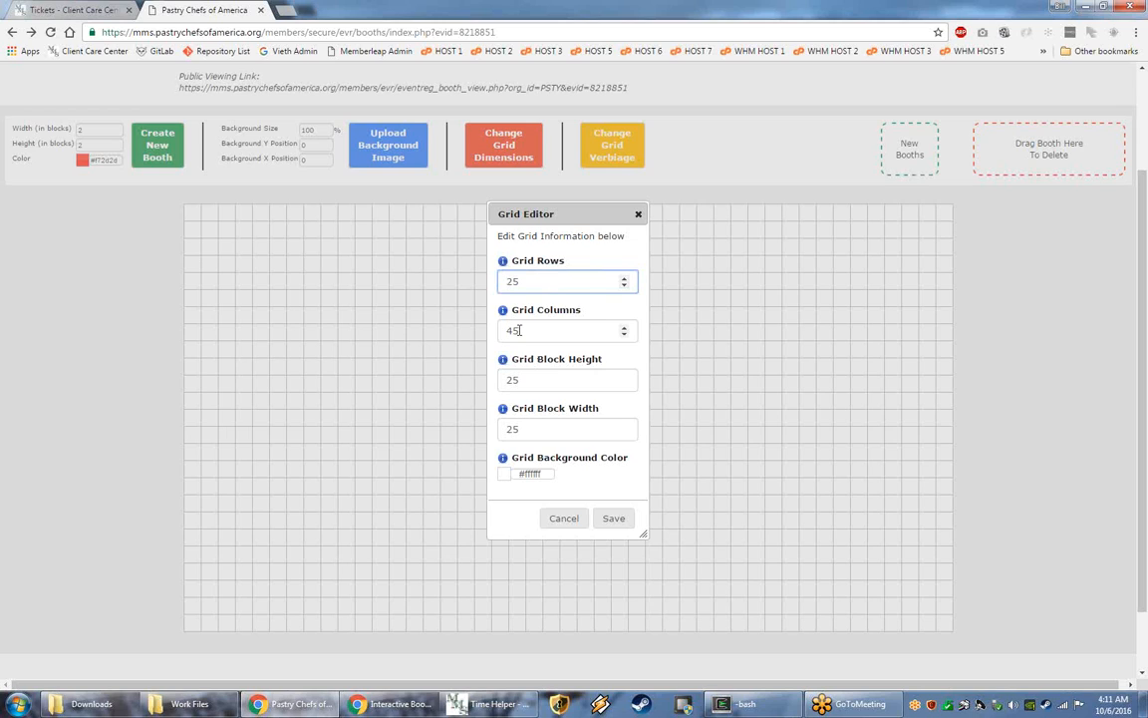
click(558, 381)
click(546, 430)
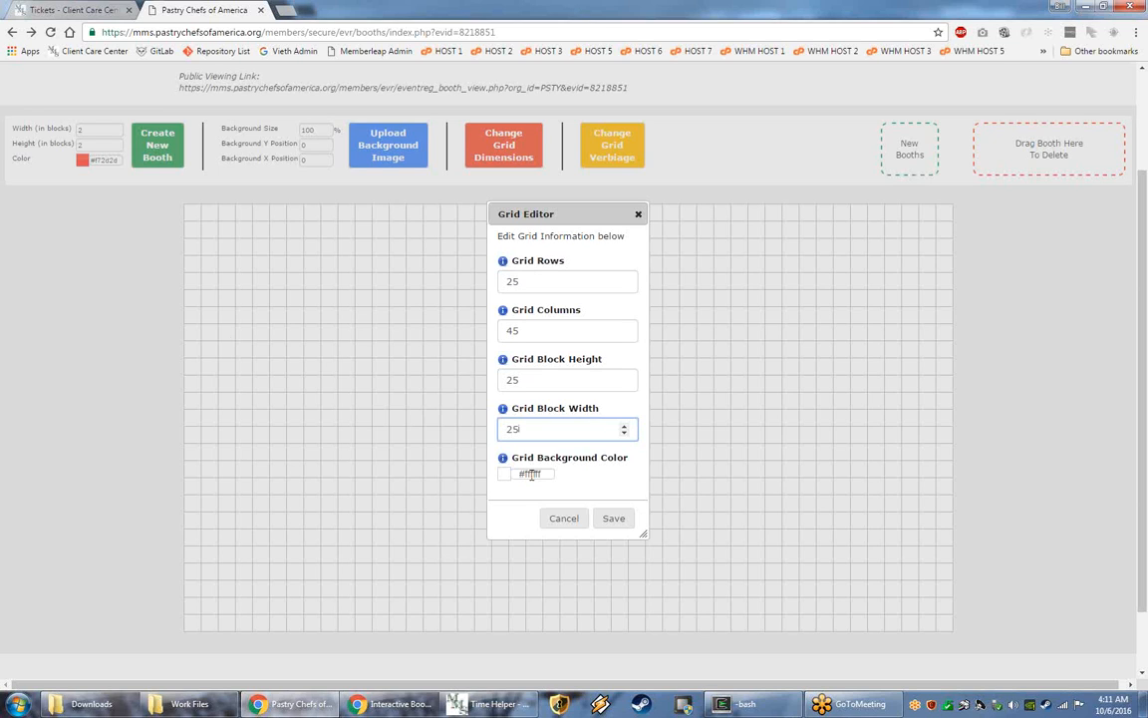
click(529, 280)
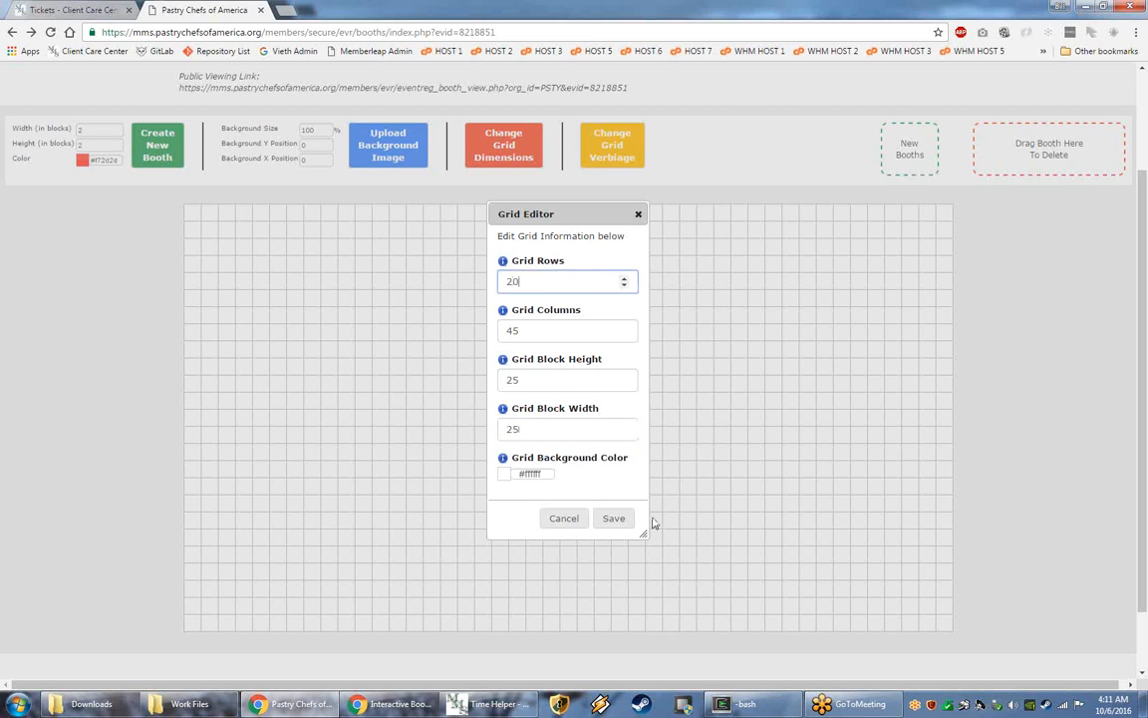
click(625, 522)
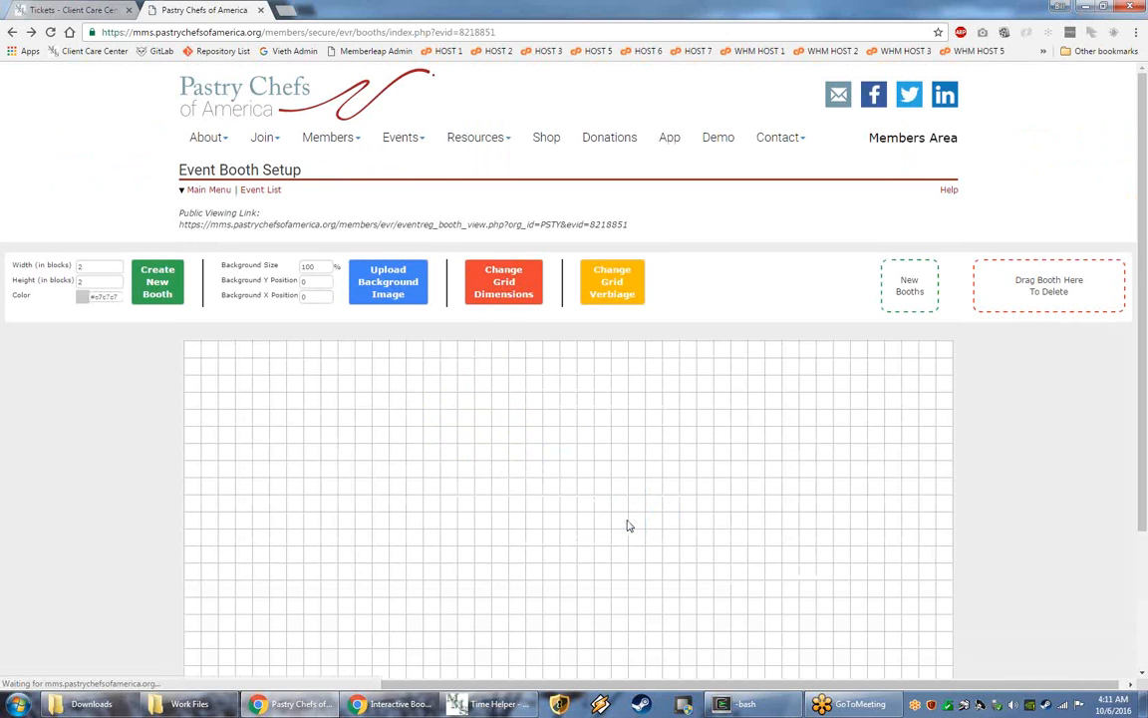
scroll(450, 401, down, 1)
scroll(449, 407, down, 2)
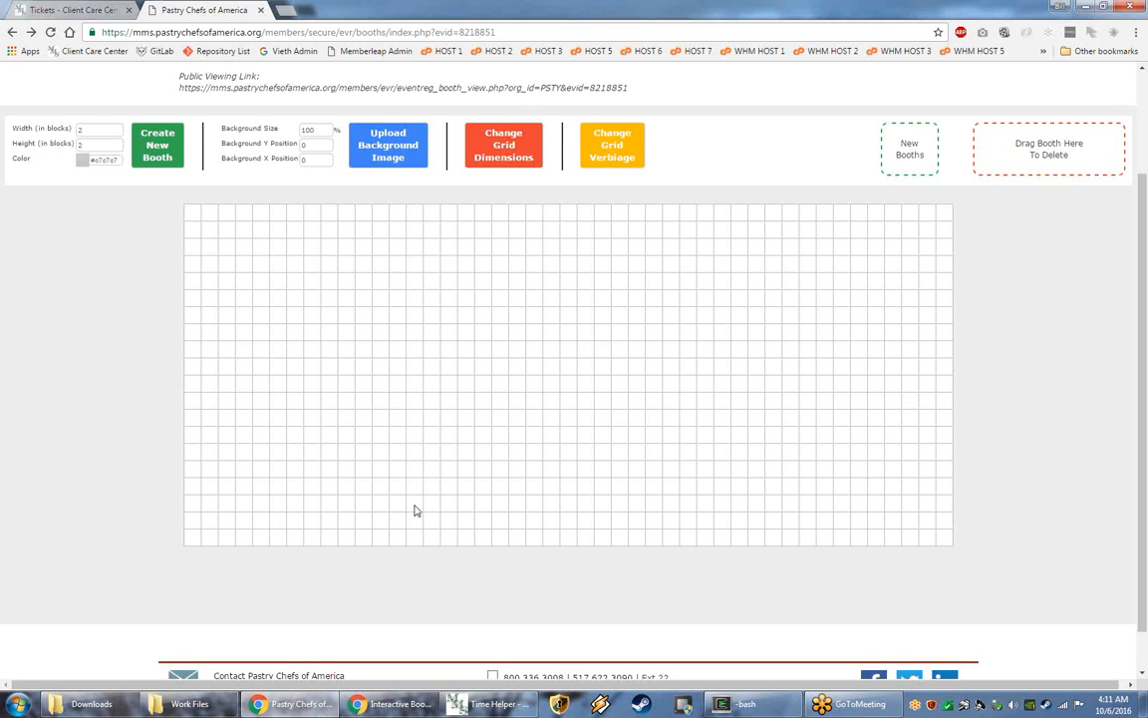
Step: Upload blank_floorplan_template.jpg from the Work Files folder again as the booth grid's background image
scroll(388, 454, up, 2)
click(399, 295)
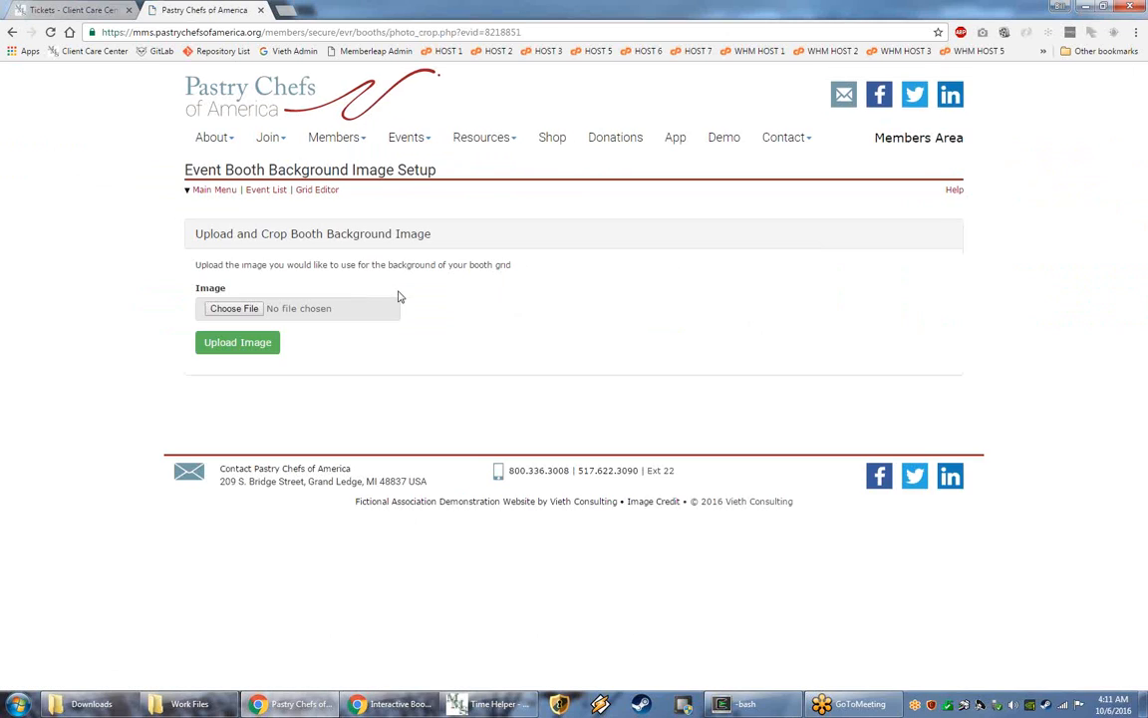
click(209, 706)
drag(788, 214, 247, 309)
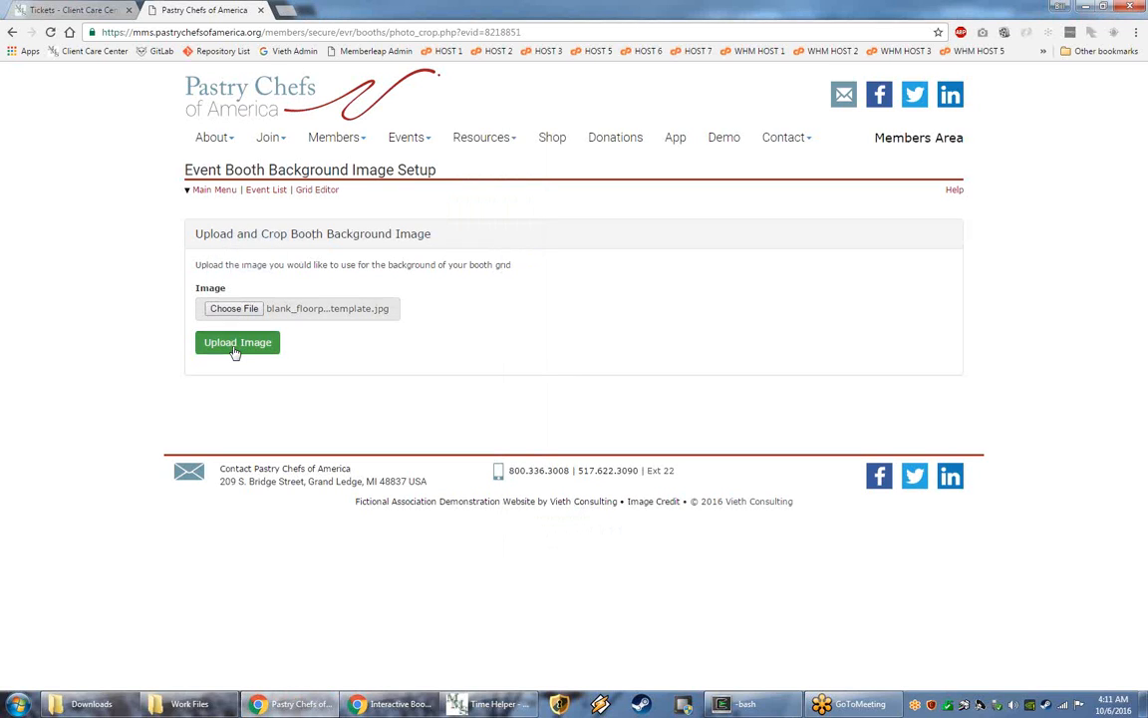
click(235, 349)
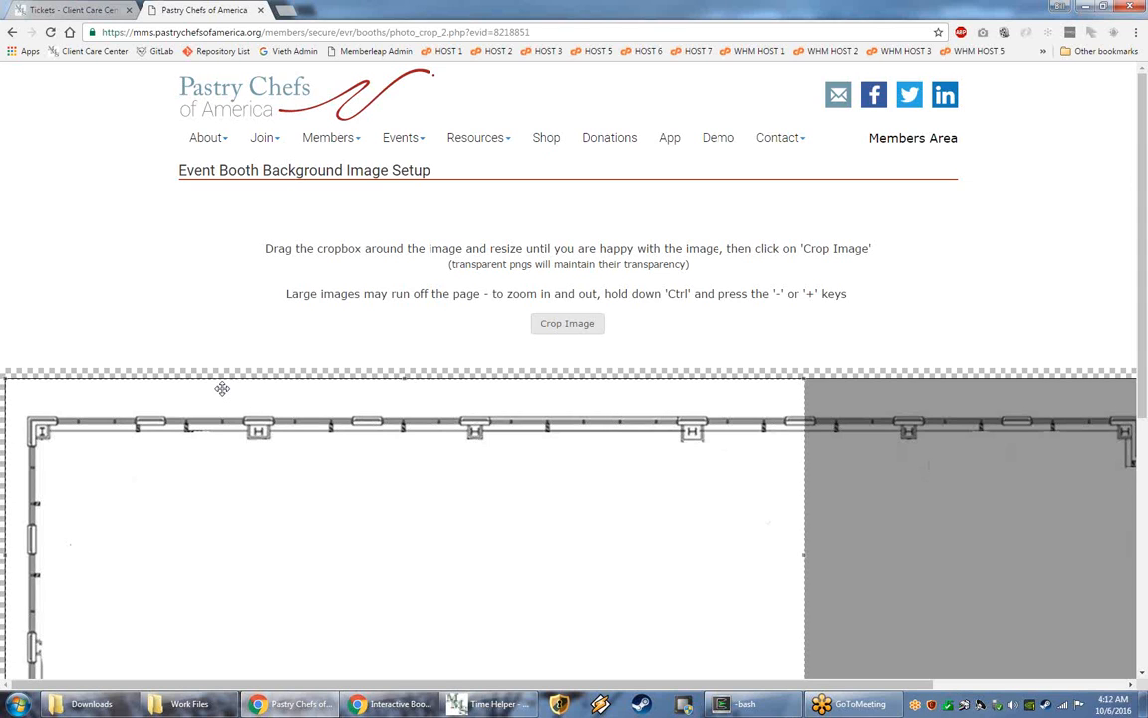
Step: Enlarge the crop box to enclose the entire floor plan, including the lower central room, and crop the image
key(ctrl+minus)
key(ctrl+minus)
key(ctrl+minus)
key(ctrl+minus)
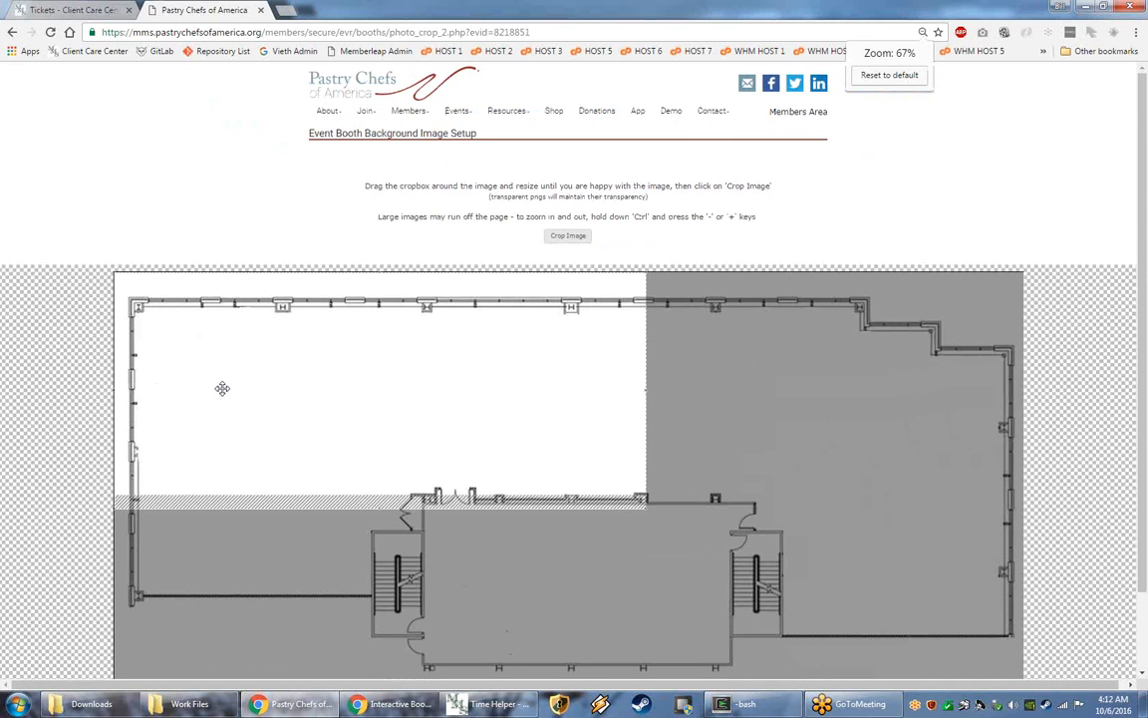
scroll(221, 387, down, 3)
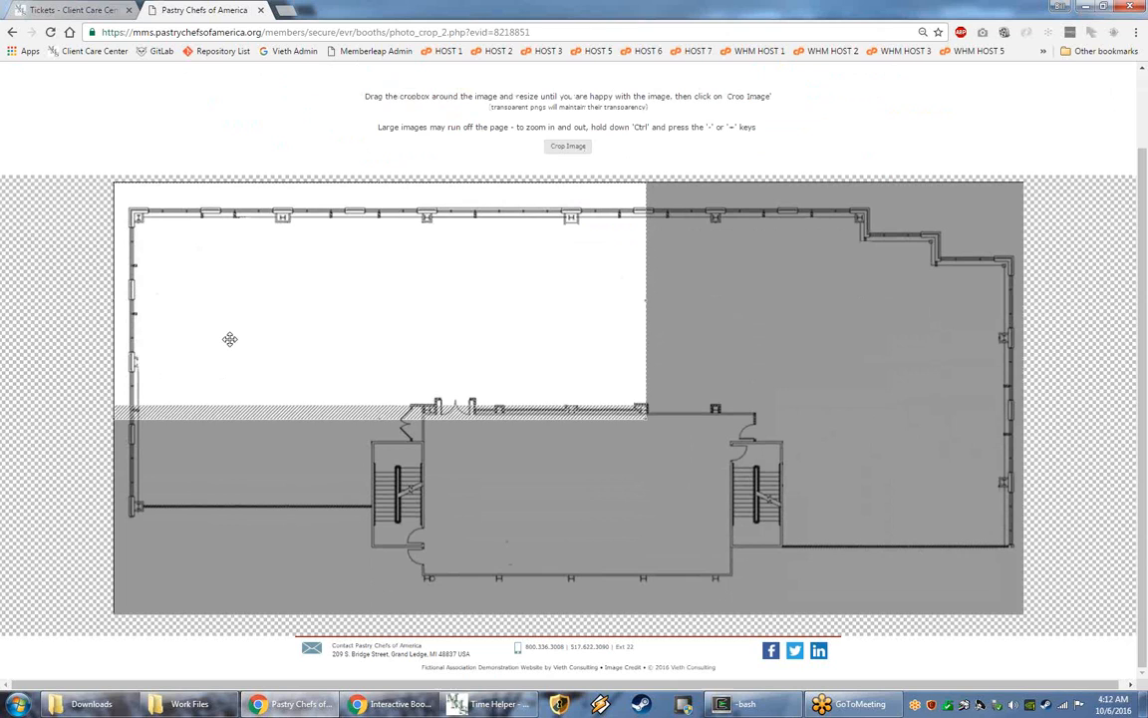
drag(582, 355, 582, 360)
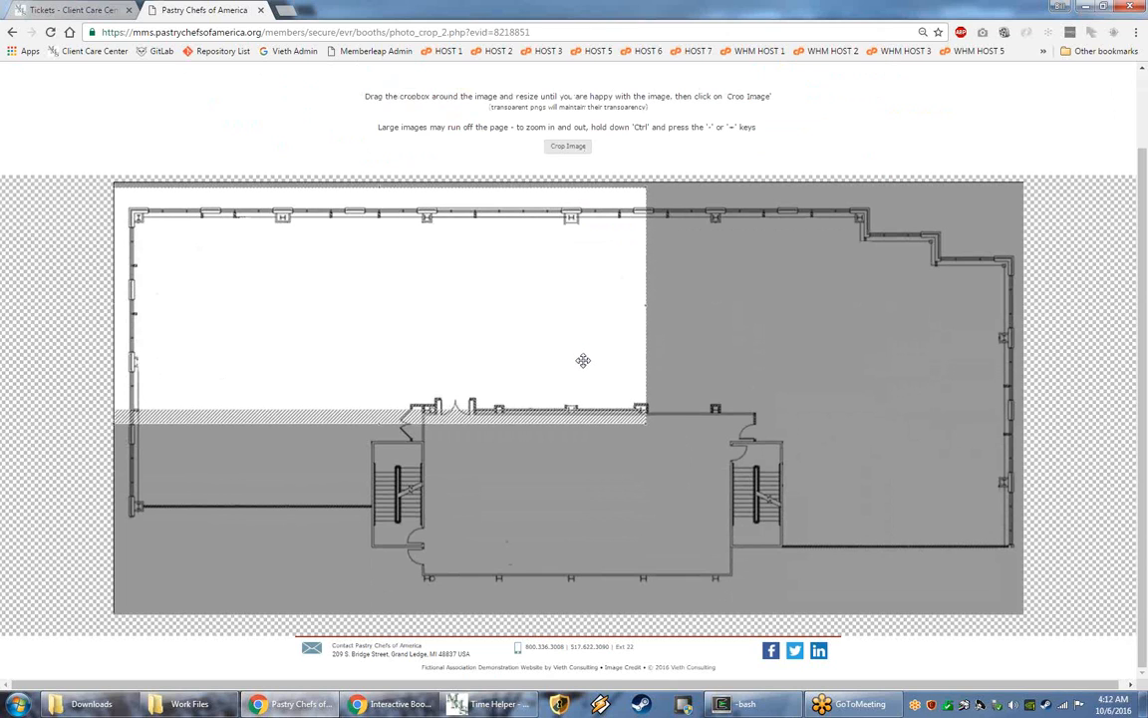
drag(644, 418, 1024, 564)
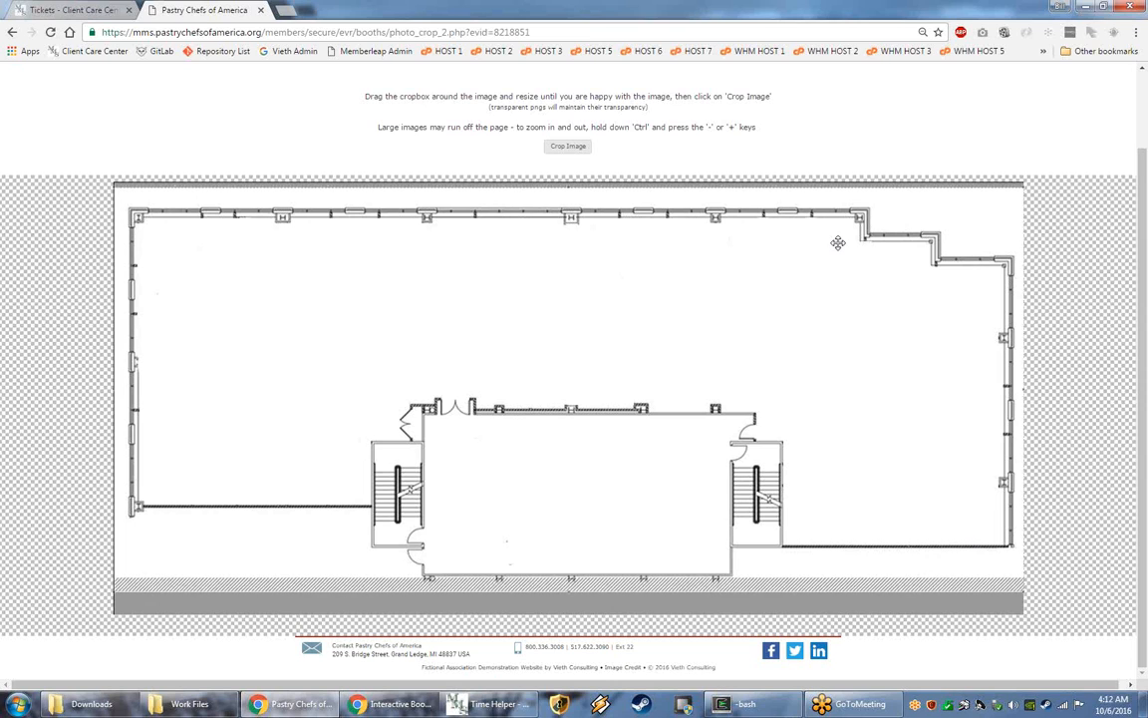
click(567, 148)
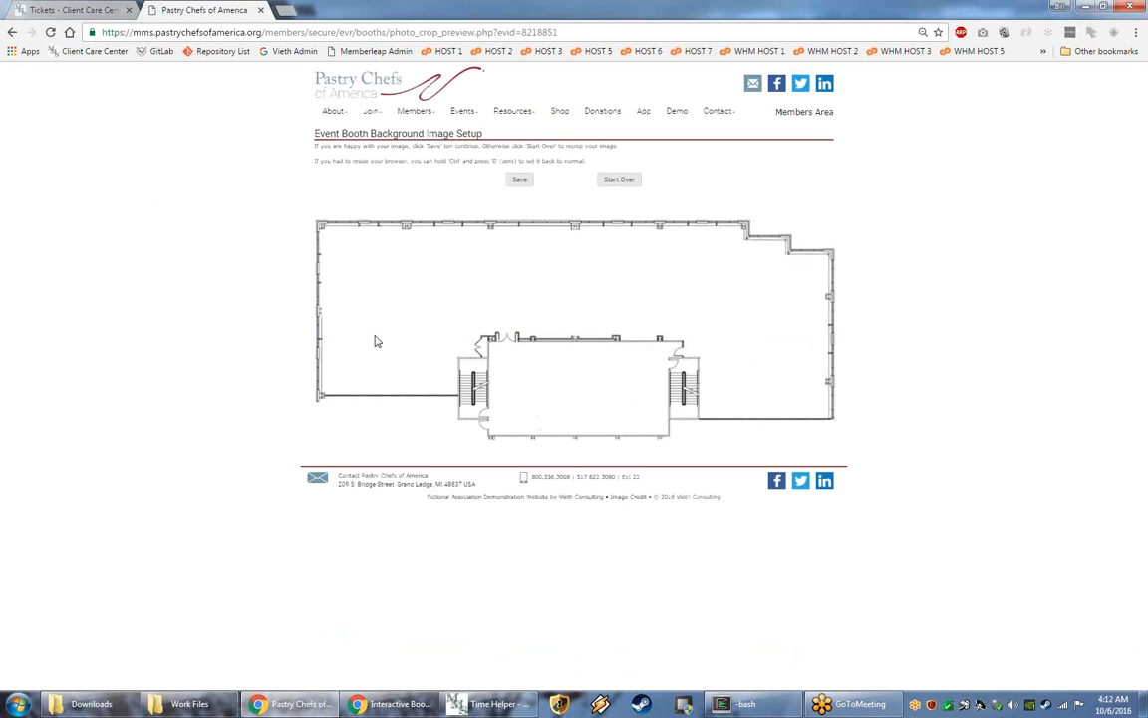
Step: Reset the page zoom to 100% and save the cropped floor plan as the booth grid's background image
key(ctrl+0)
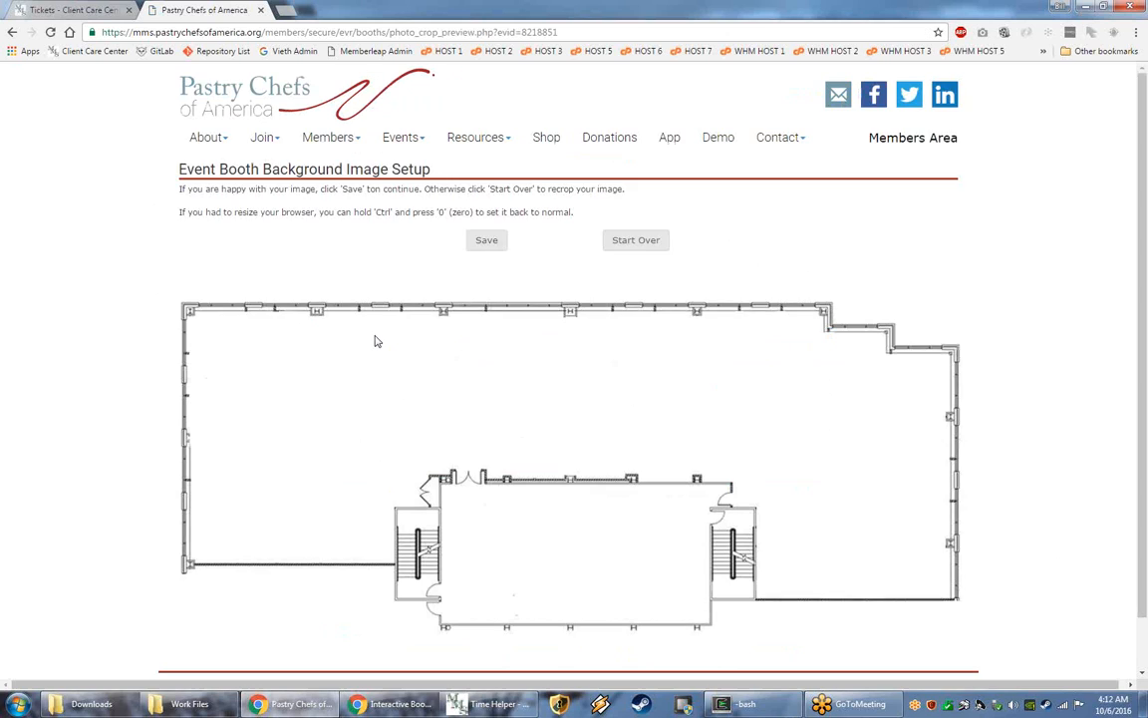
scroll(399, 271, down, 2)
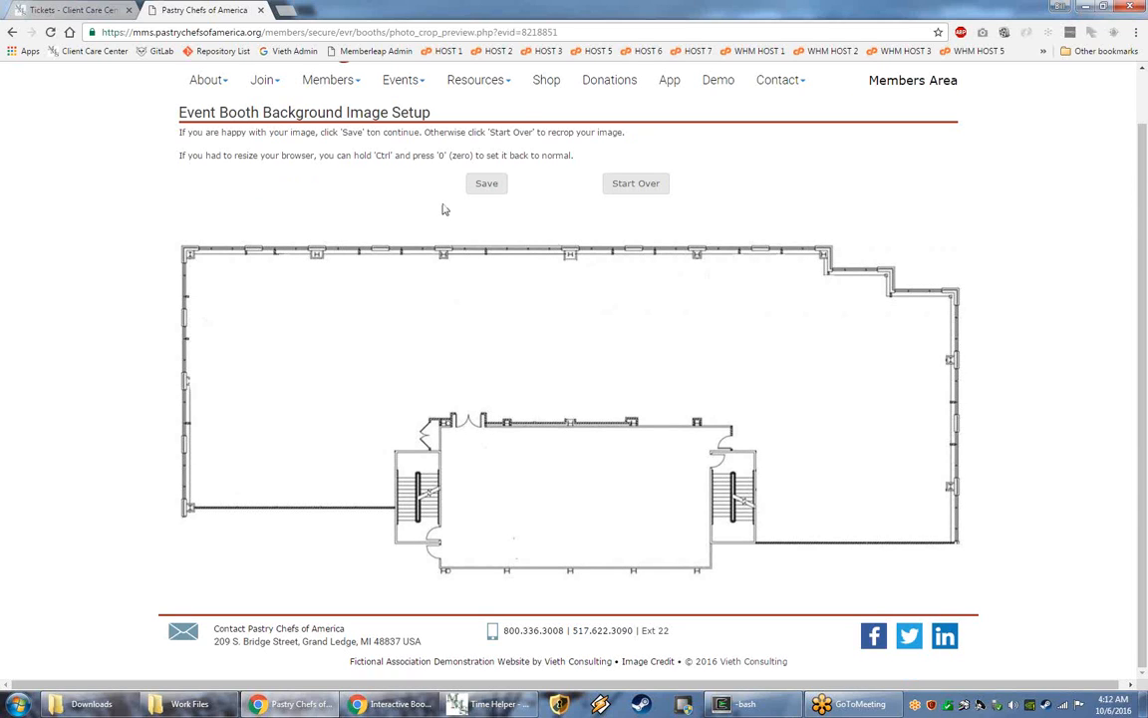
click(1135, 32)
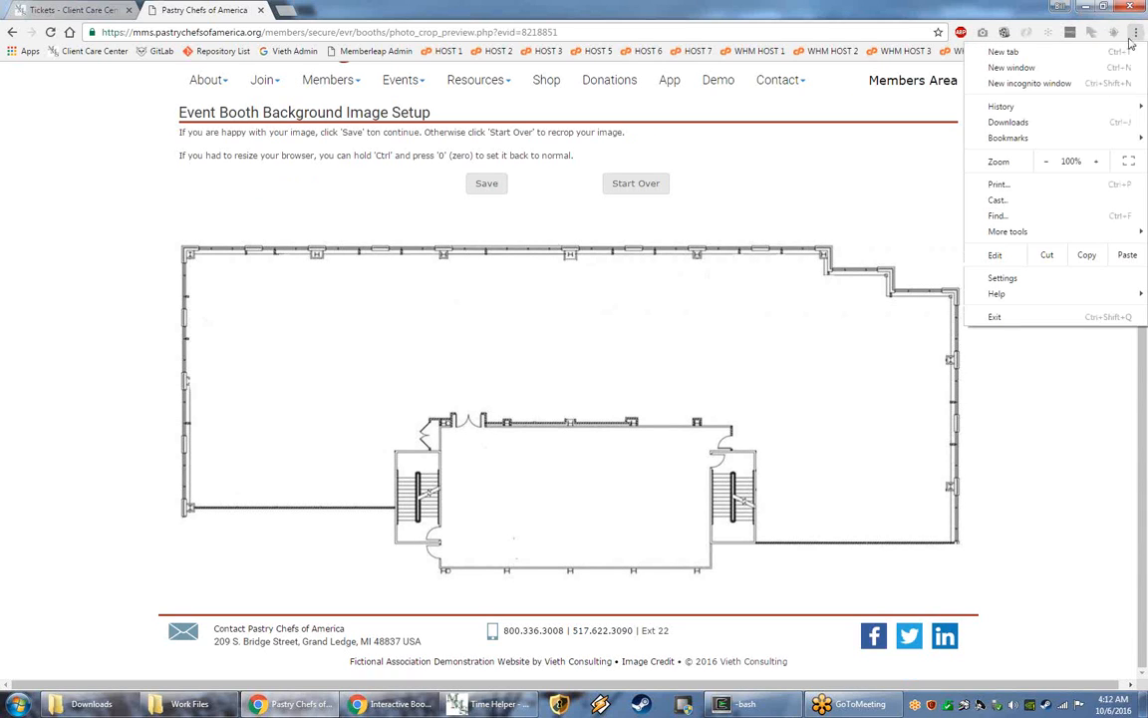
click(1095, 162)
click(1045, 163)
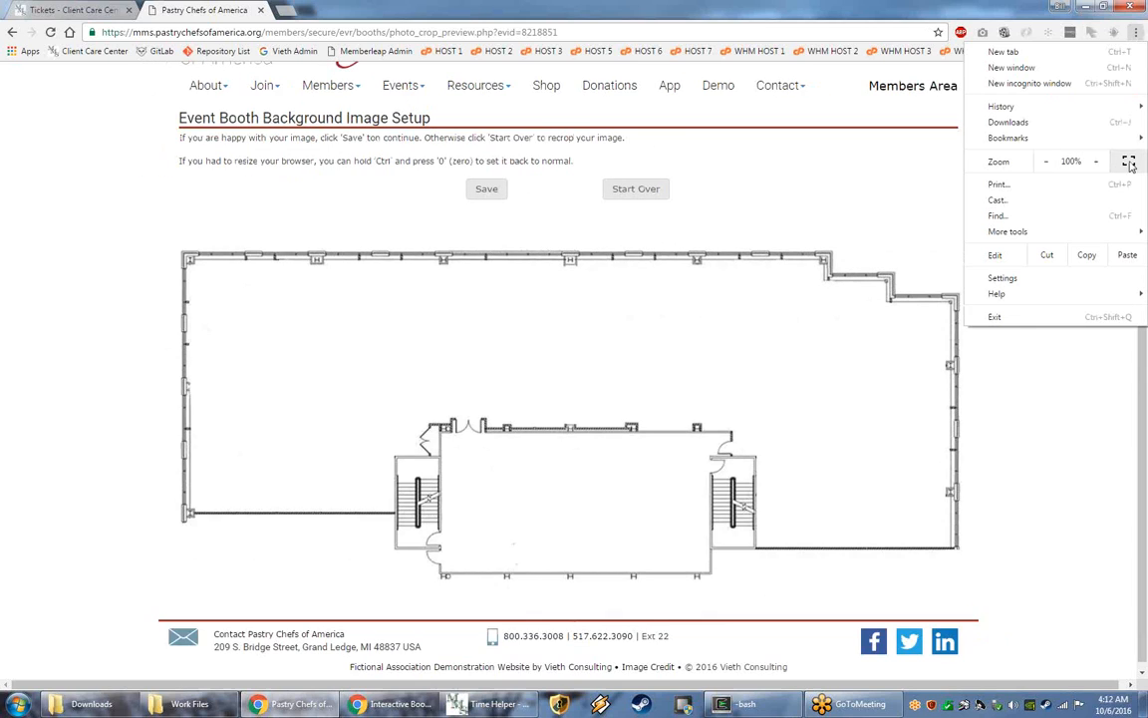
click(862, 179)
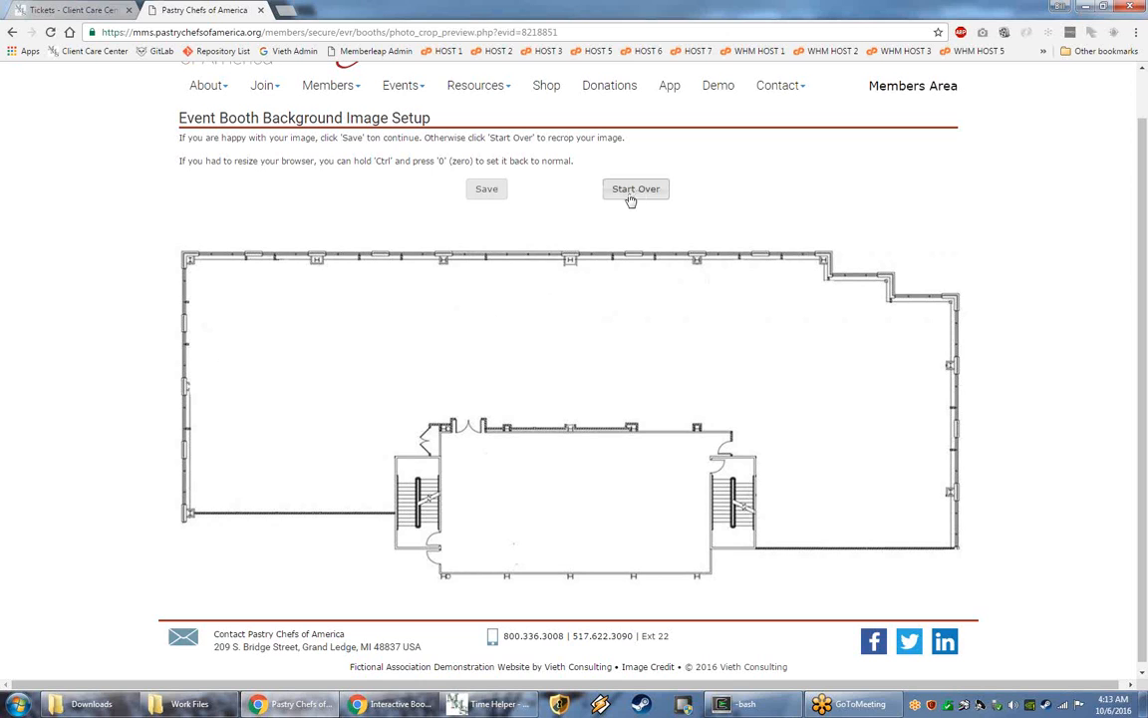
click(497, 192)
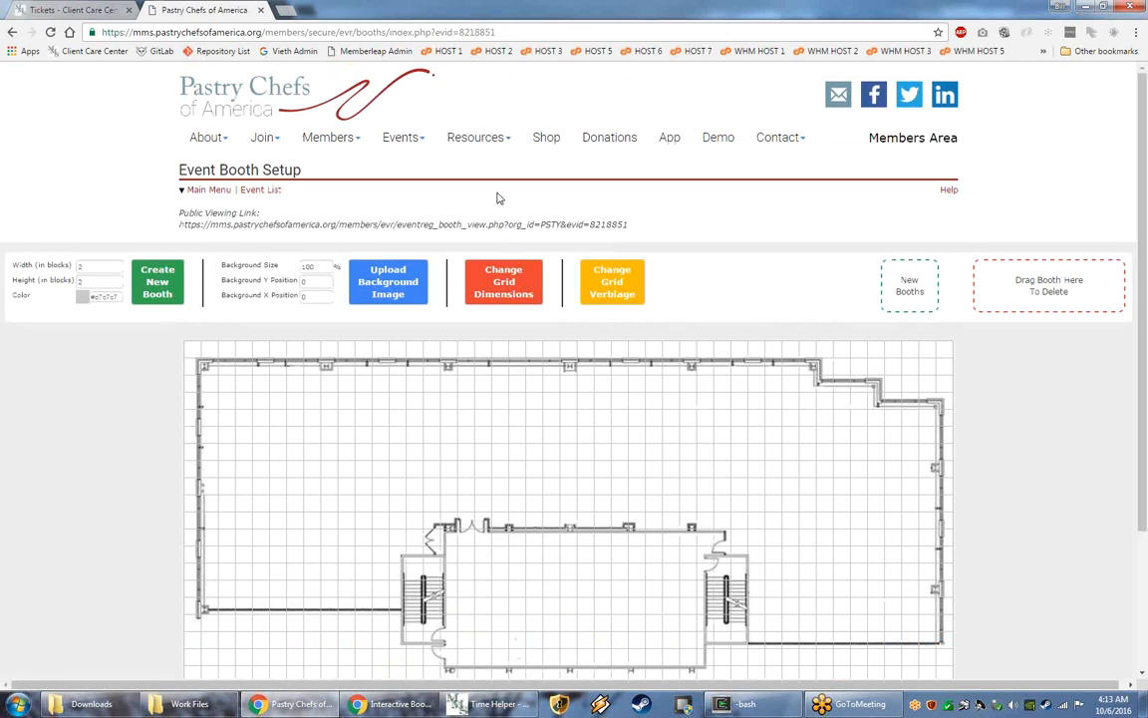
Step: Try larger and smaller background sizes for the floor plan and set the size back to 100%
scroll(469, 159, down, 1)
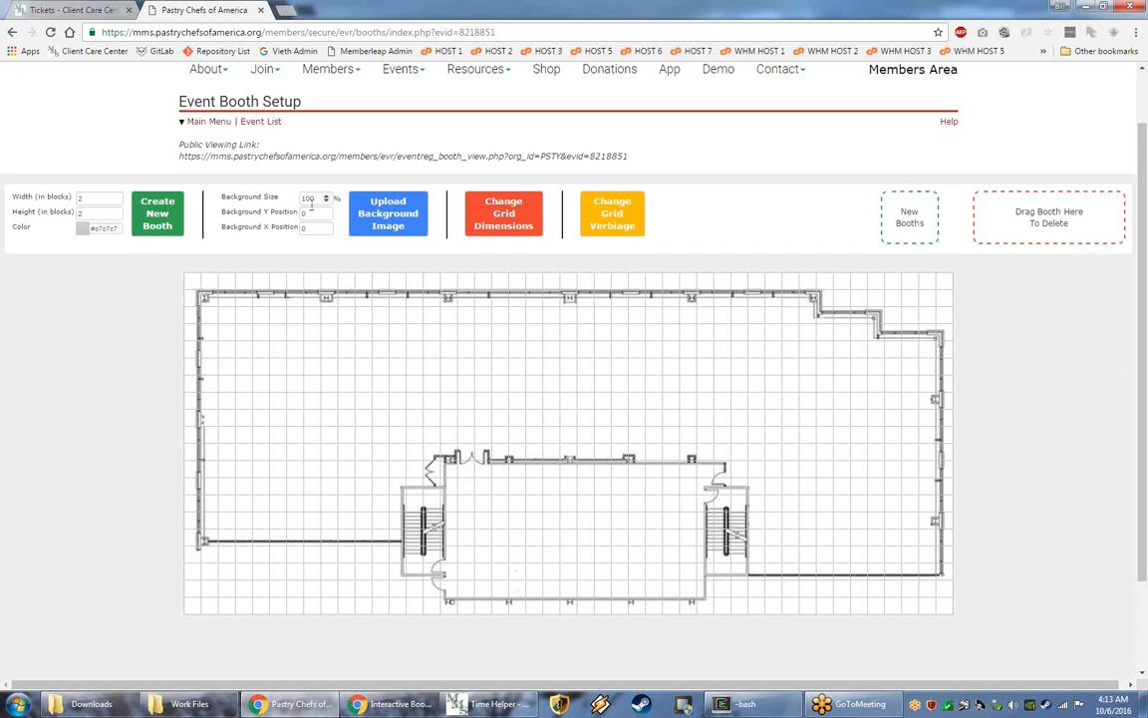
click(314, 199)
key(Up)
key(Up)
key(Down)
key(Down)
key(Down)
key(Up)
key(Up)
key(Down)
key(Down)
key(Down)
key(Down)
key(Down)
key(Up)
key(Up)
key(Up)
key(Up)
click(327, 197)
click(327, 198)
click(327, 201)
click(327, 200)
scroll(317, 215, up, 4)
scroll(317, 214, down, 4)
Step: Shift the floor plan background to Y position 7 and X position 1 on the booth grid
key(Down)
key(Up)
key(Up)
key(Up)
key(Up)
key(Up)
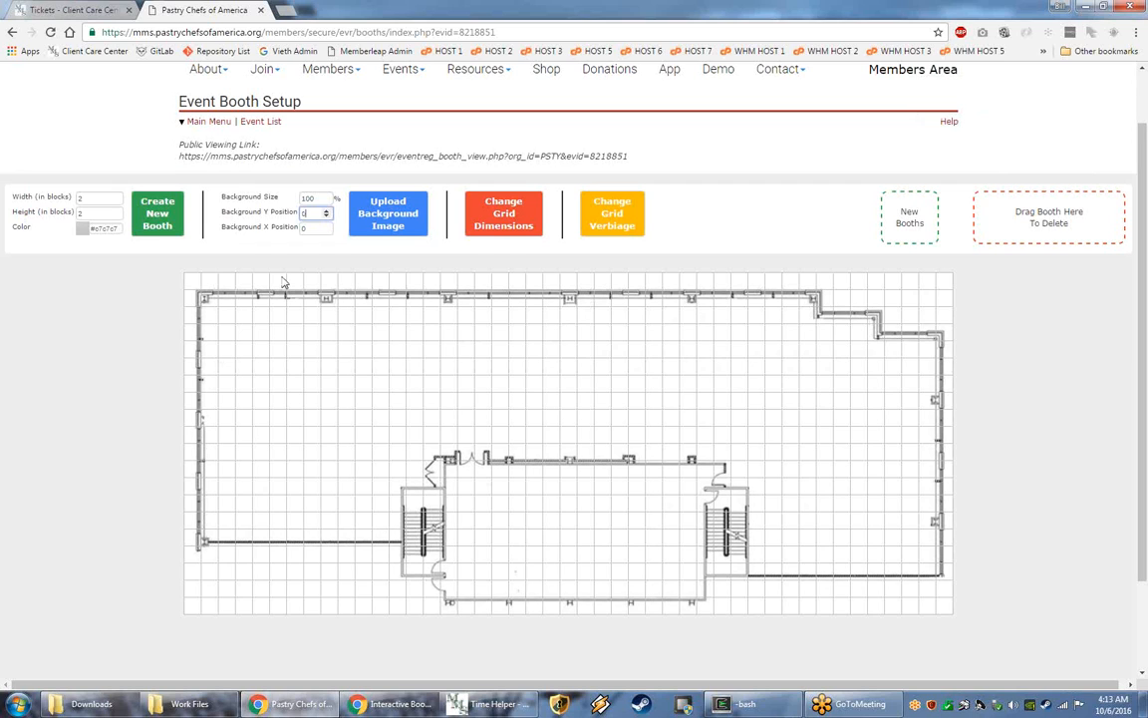
key(Up)
key(Up)
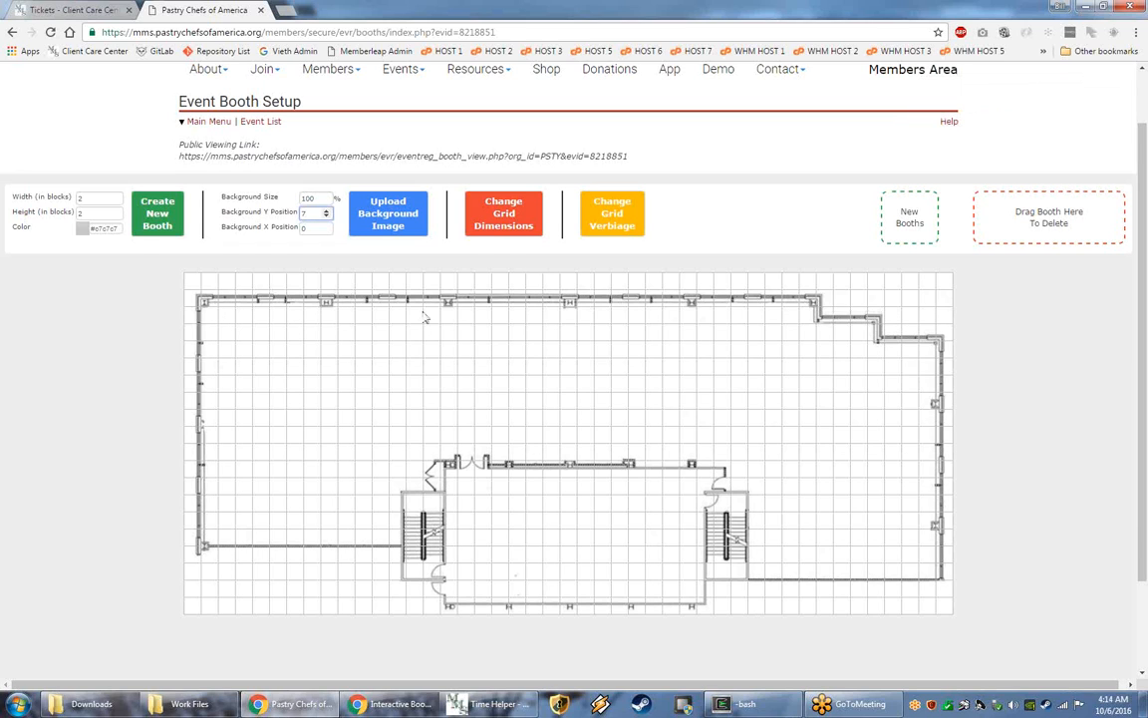
click(82, 429)
scroll(312, 228, up, 2)
scroll(312, 228, down, 3)
scroll(310, 227, up, 1)
scroll(312, 227, up, 3)
scroll(312, 228, down, 3)
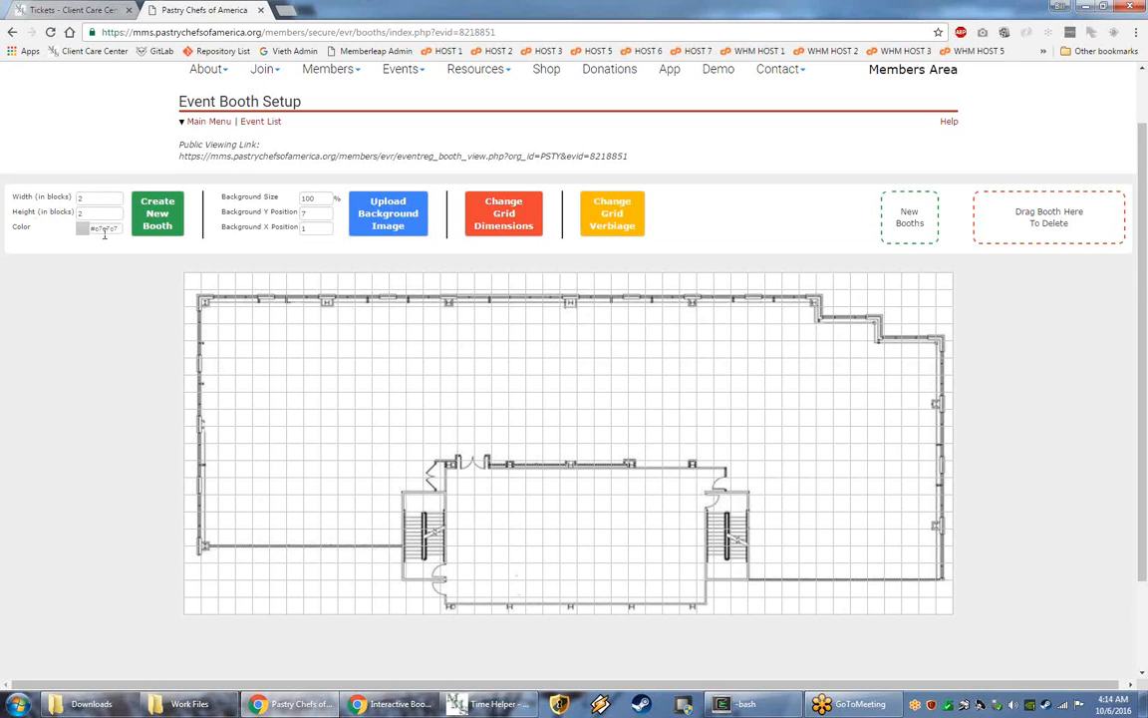
Step: Create a new booth 2 blocks wide and 2 high and place it inside the floor plan's upper-left corner
click(147, 218)
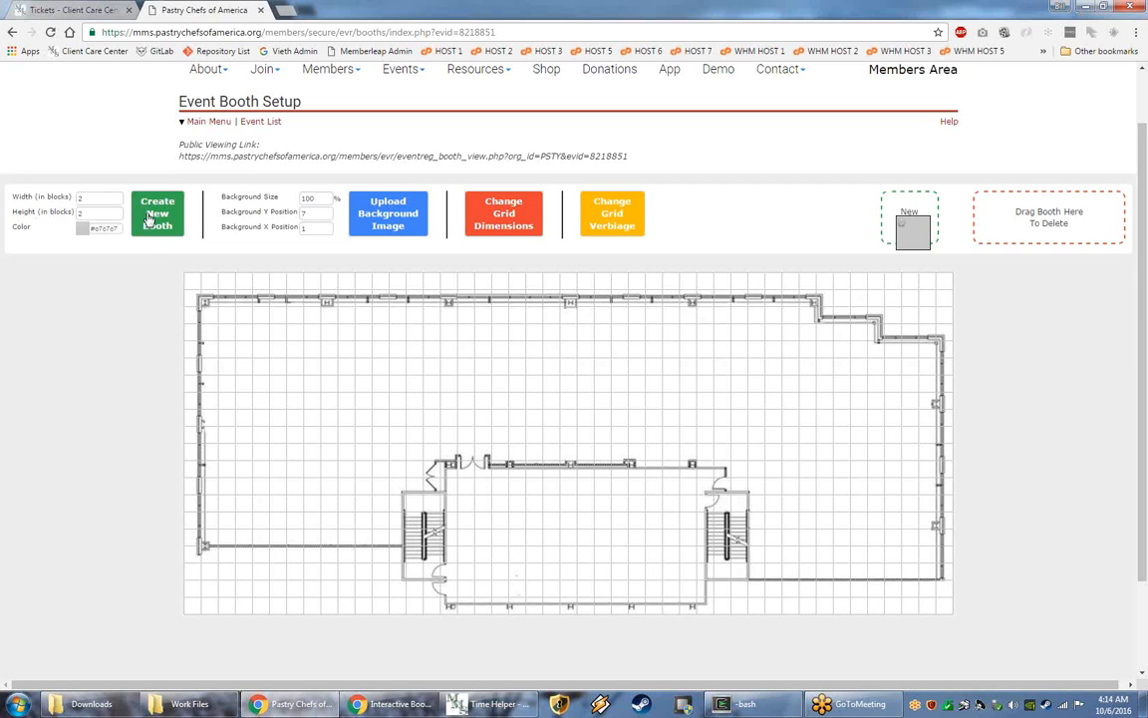
drag(904, 228, 229, 369)
drag(256, 326, 256, 320)
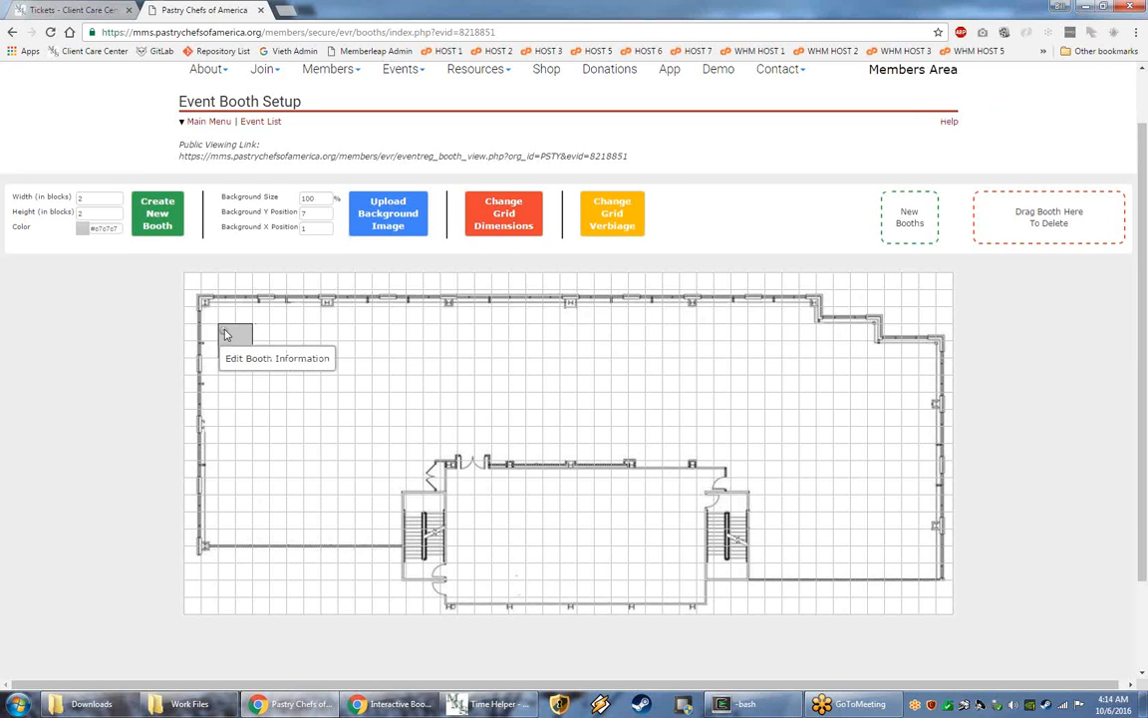
Step: Open the new booth's information for editing and read the field information for Booth Name
click(226, 335)
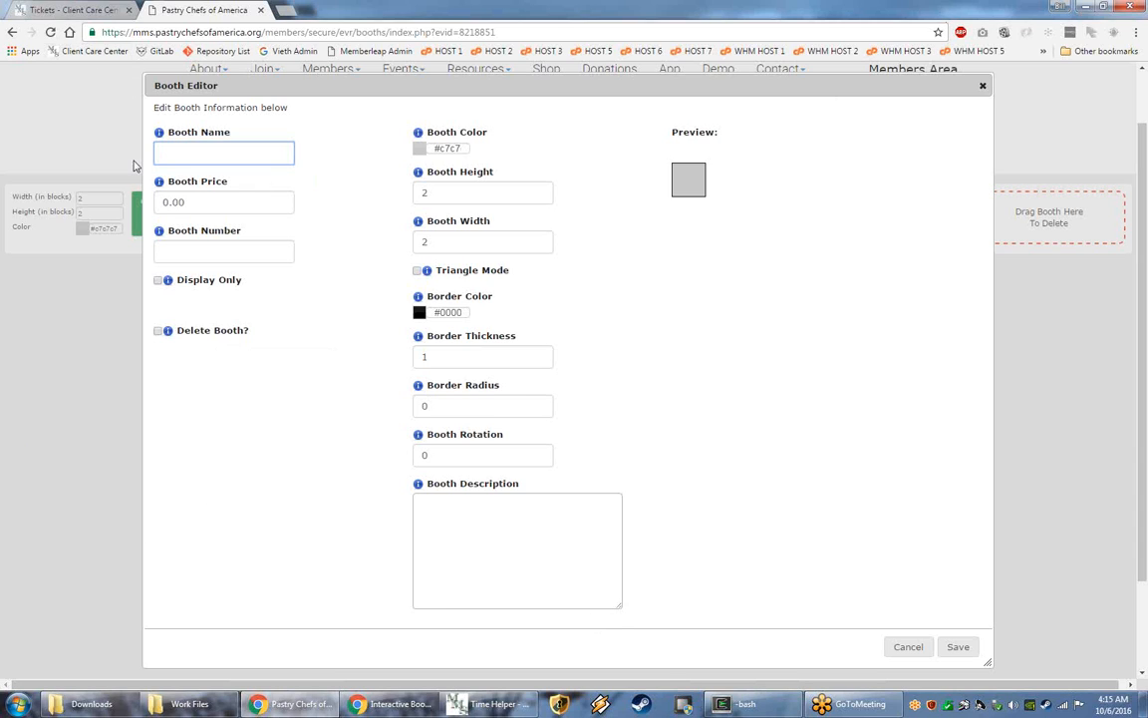
mouse_move(159, 136)
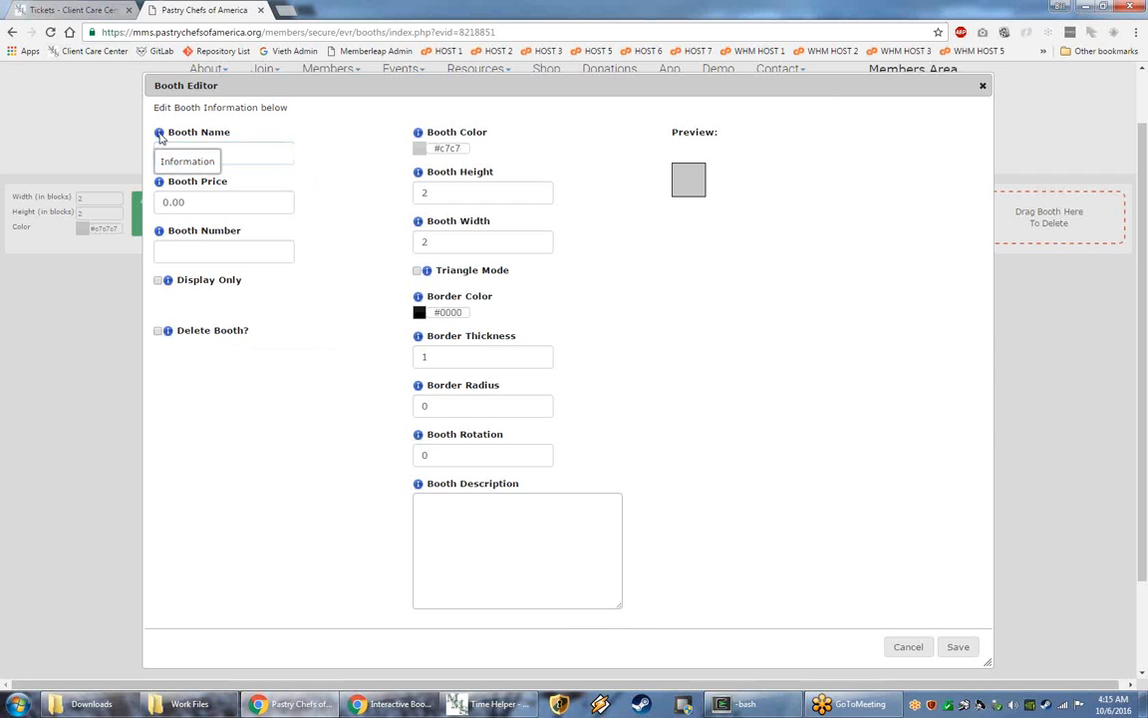
click(159, 135)
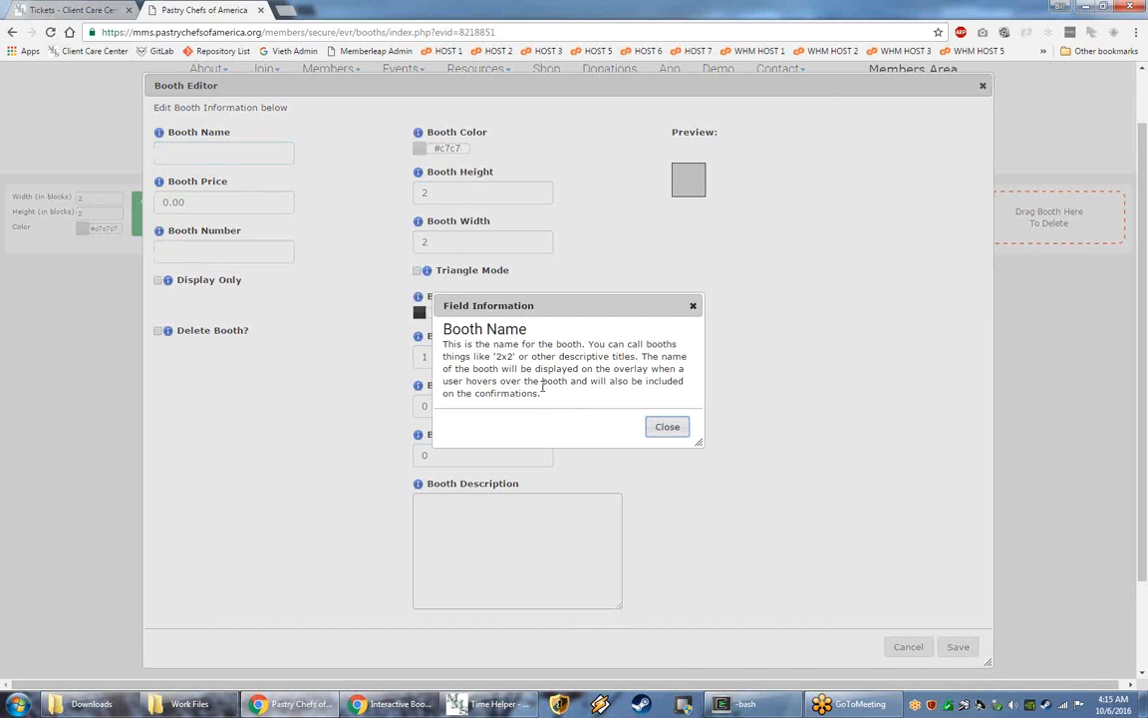
drag(539, 392, 438, 347)
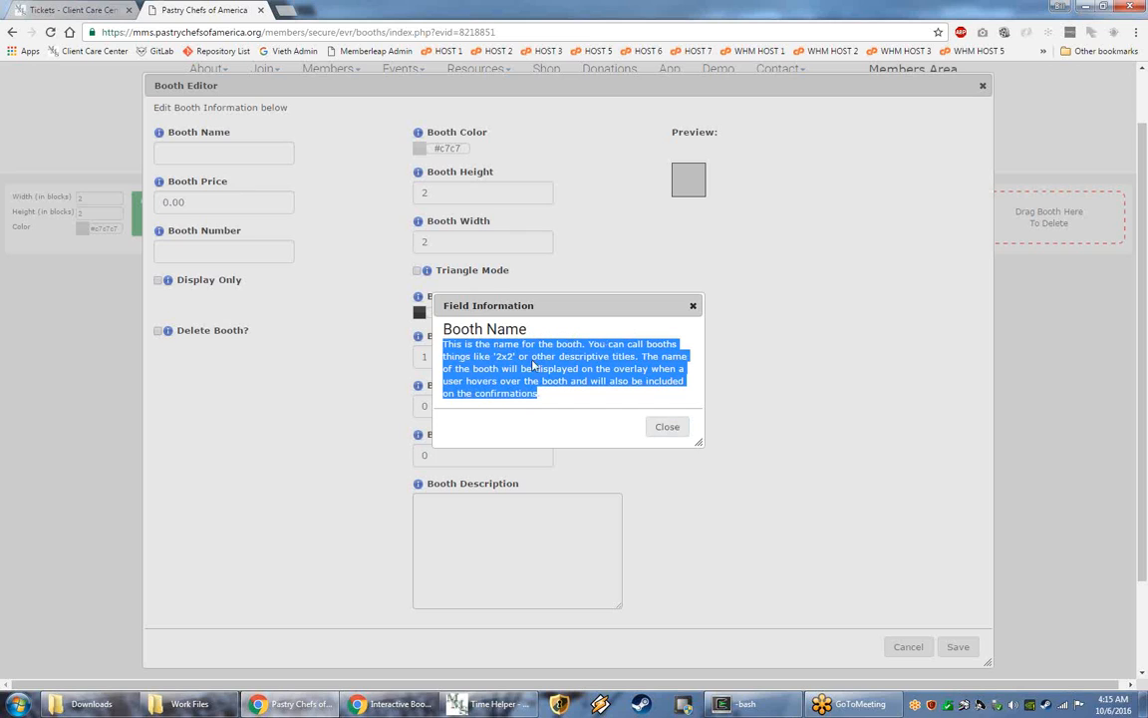
click(667, 428)
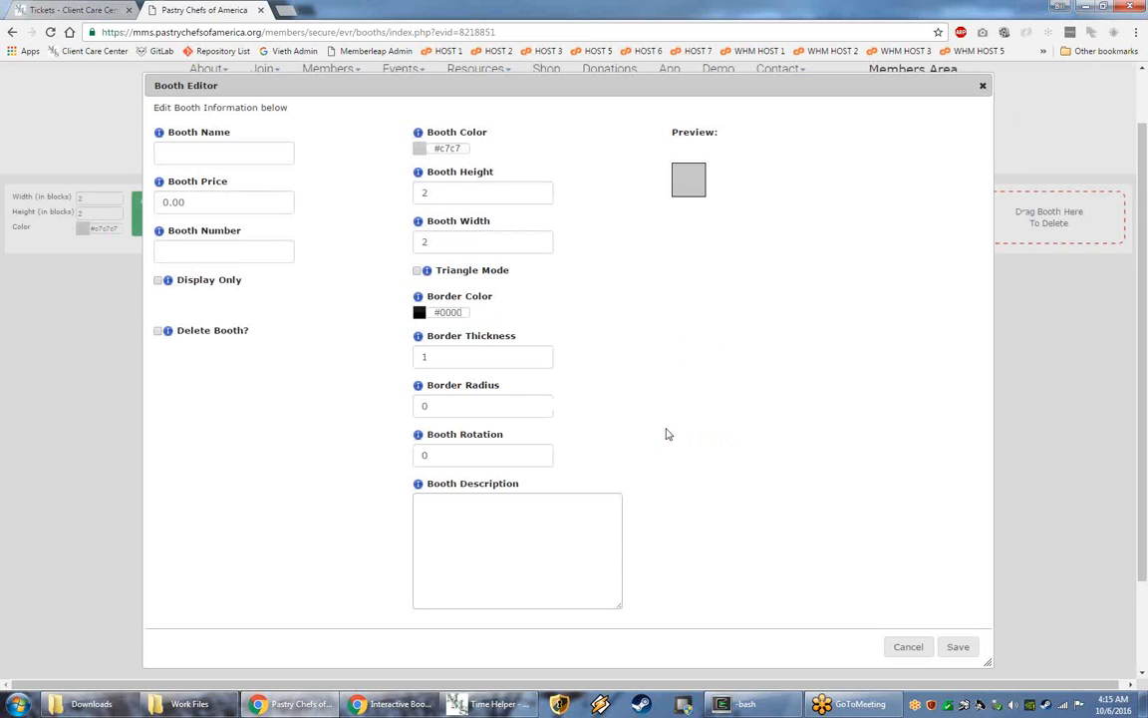
Step: Name the booth 2 x 2, set its price to 15.00 and its number to A1, and display the booth number
click(203, 154)
text(2 x 2)
key(Tab)
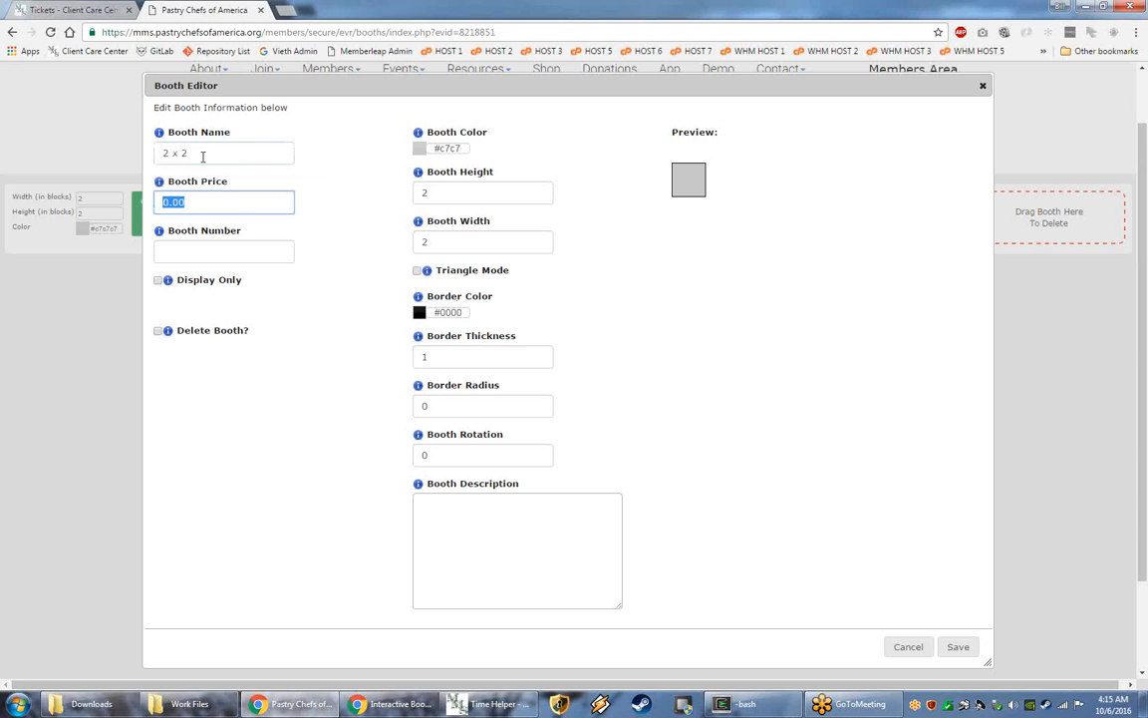
text(15)
key(Tab)
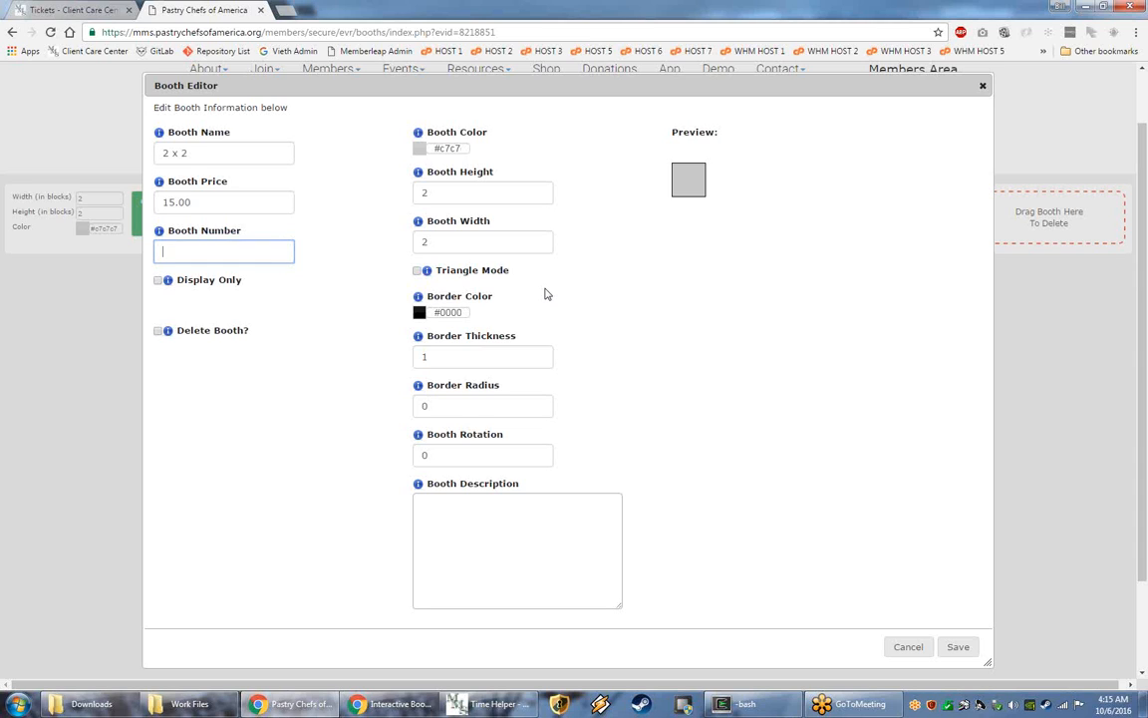
text(A1)
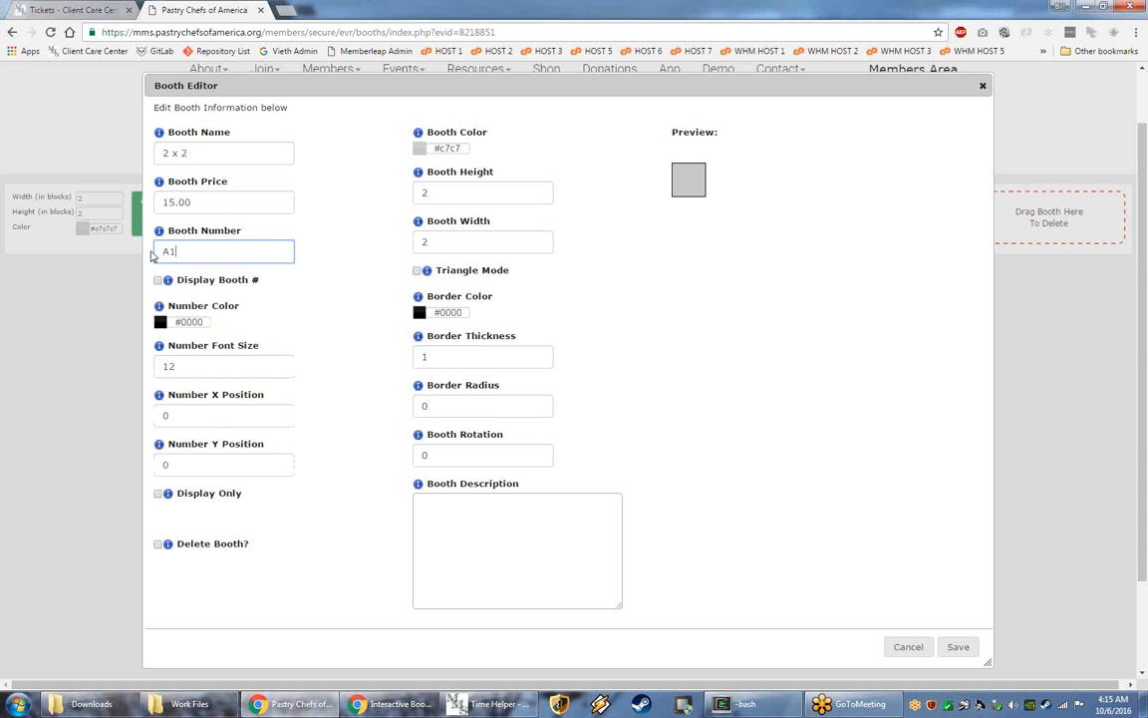
click(252, 286)
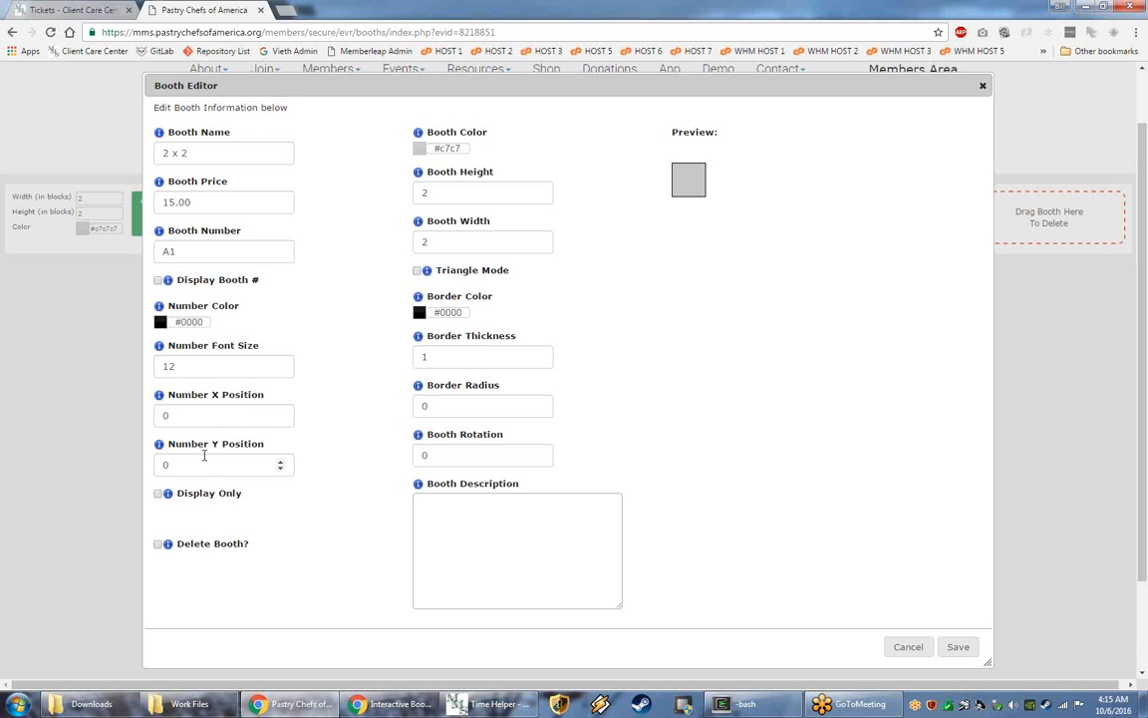
click(156, 281)
Step: Set the booth color to bright red and the booth number's color to white (#ffffff)
click(447, 146)
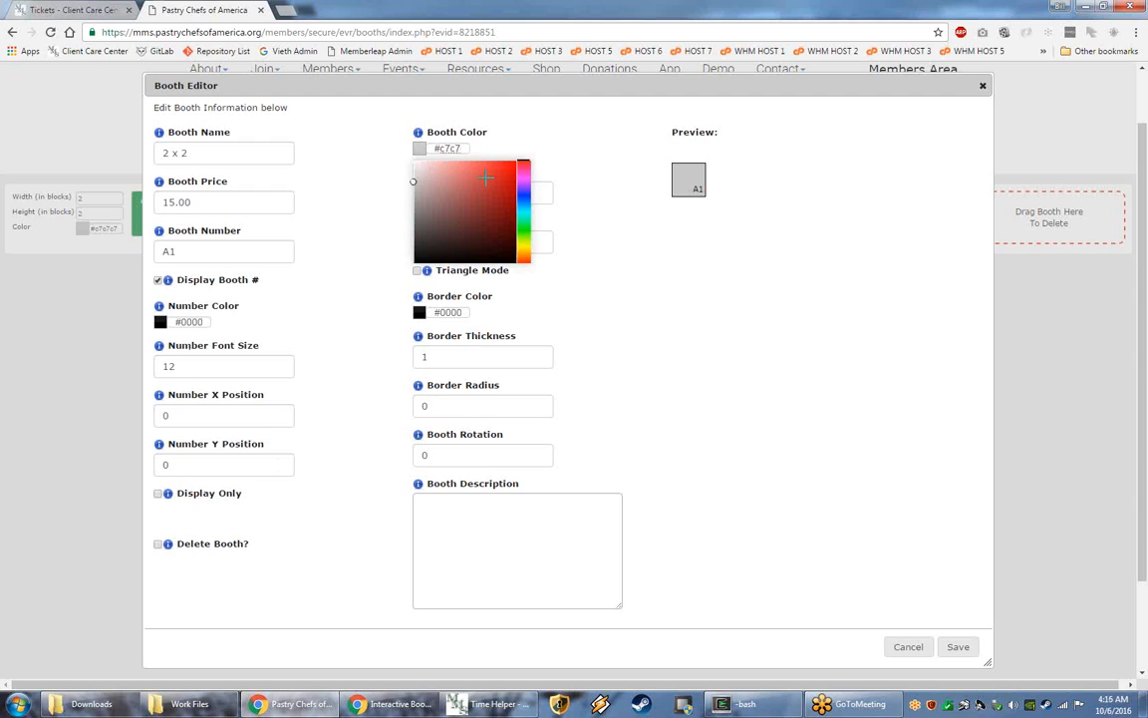
mouse_move(476, 183)
mouse_down()
mouse_move(452, 170)
mouse_move(512, 161)
mouse_up()
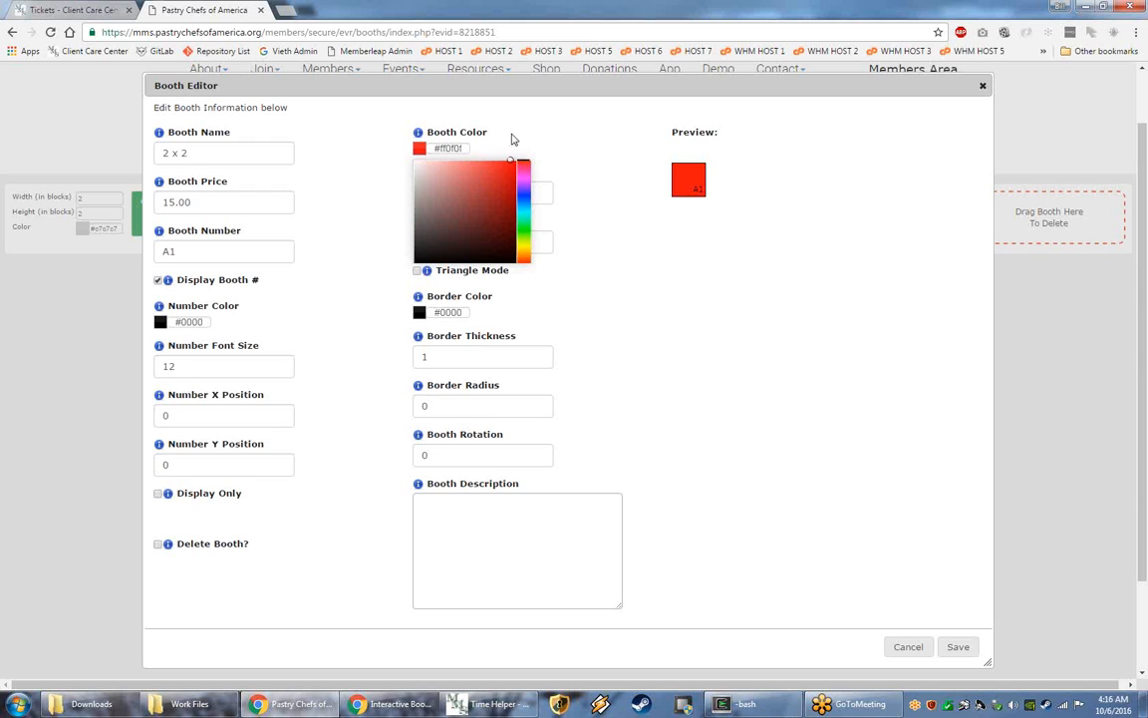
click(509, 140)
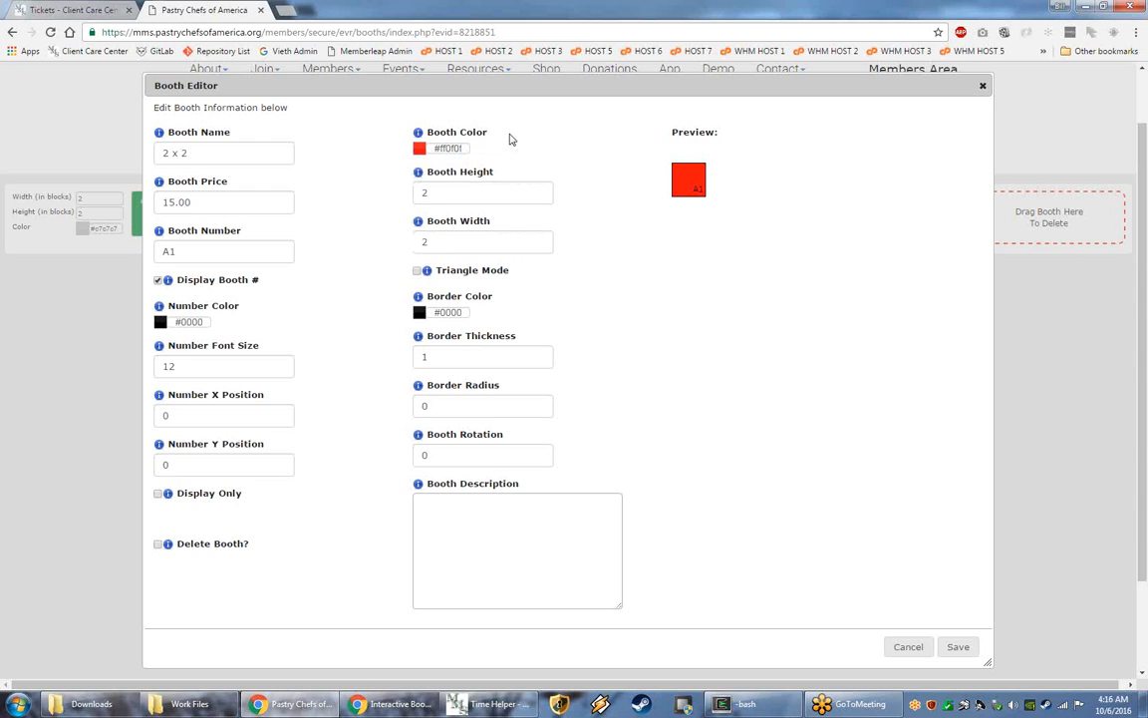
click(190, 321)
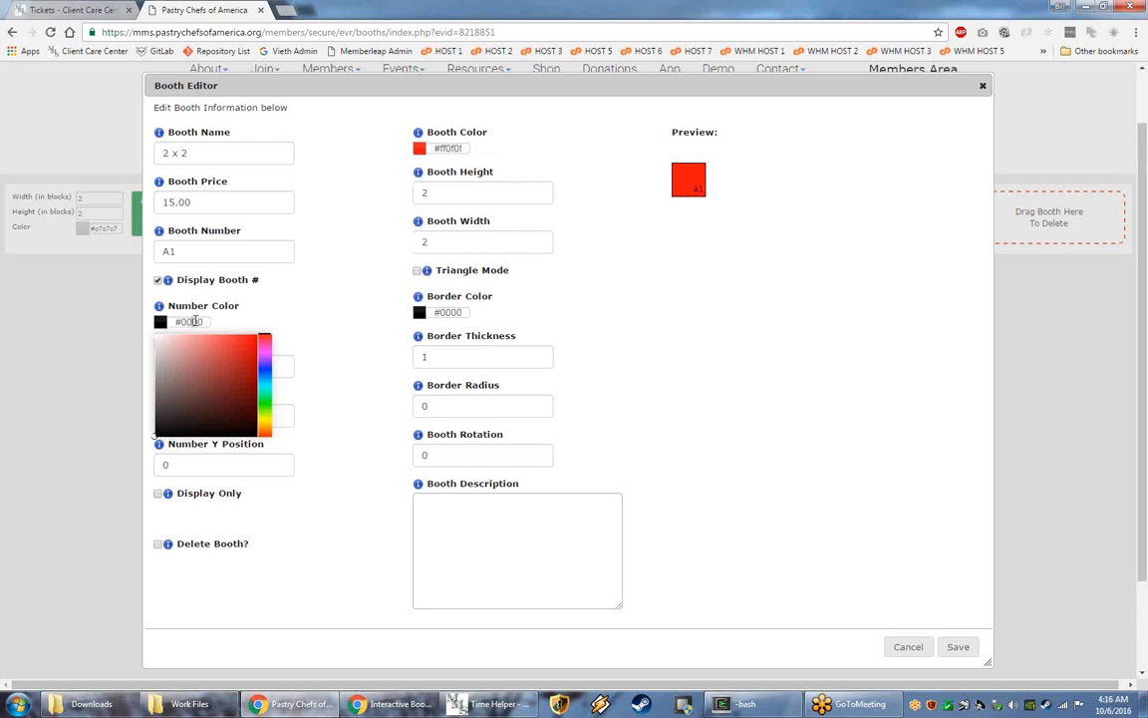
click(155, 336)
click(292, 307)
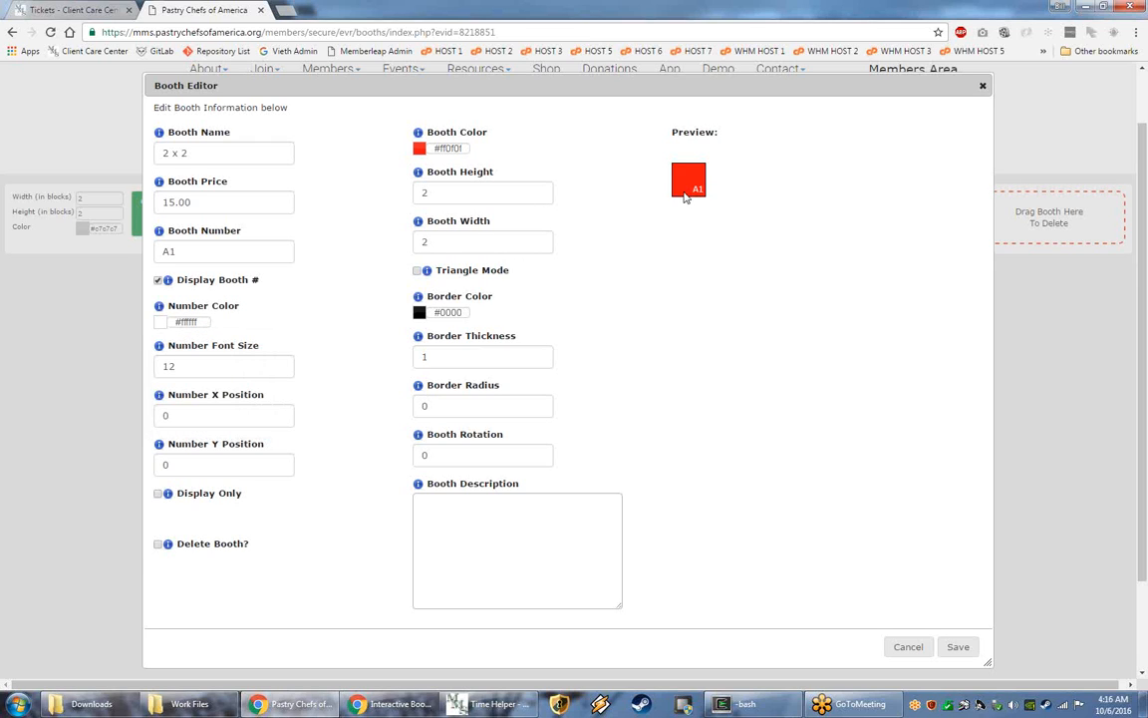
Step: Set the font size of the booth number to 30
click(210, 367)
key(Up)
key(Up)
key(Up)
key(Up)
key(Up)
key(Up)
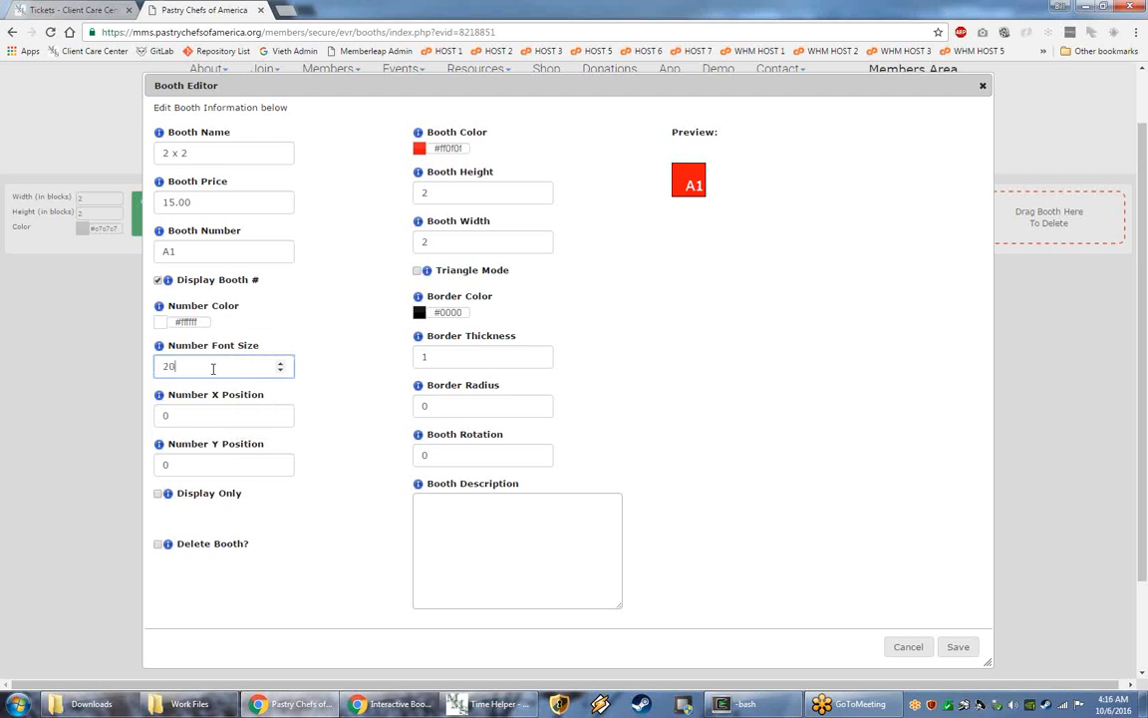
key(Up)
key(Up)
key(Up)
key(Up)
key(Up)
key(Up)
key(Up)
key(Up)
Step: Position the booth number at X -1 and Y 2 within the booth
click(201, 425)
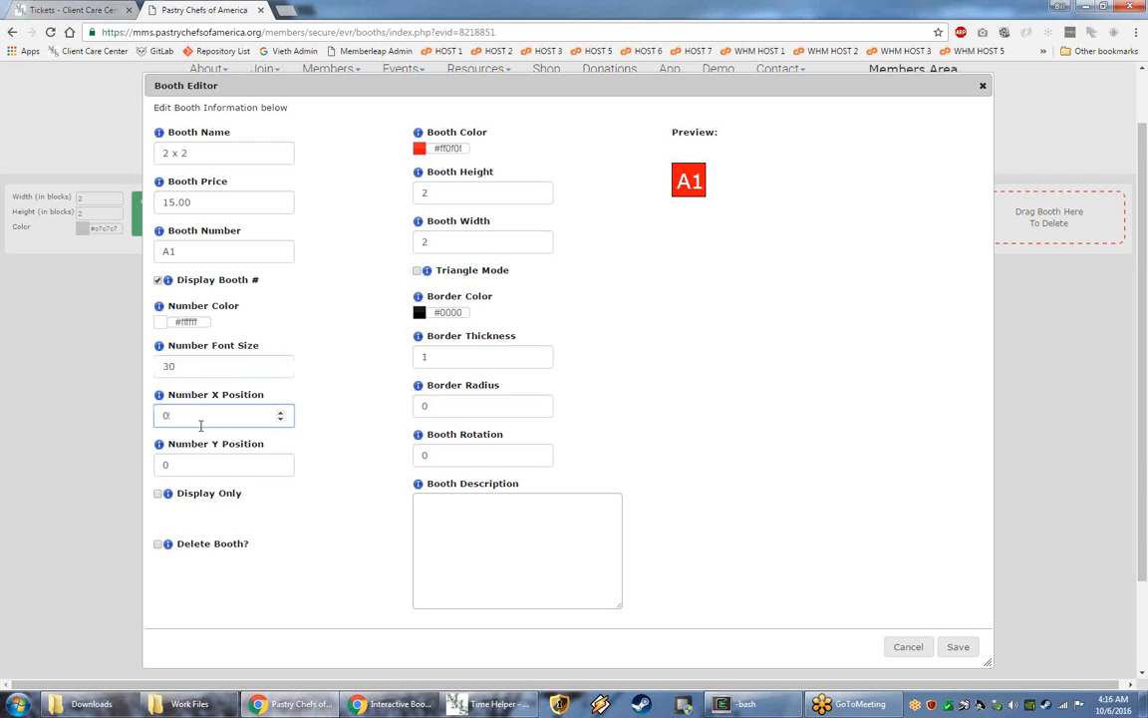
key(Up)
key(Up)
key(Up)
key(Up)
key(Up)
key(Up)
key(Up)
key(Up)
key(Up)
key(Up)
text(-)
key(Tab)
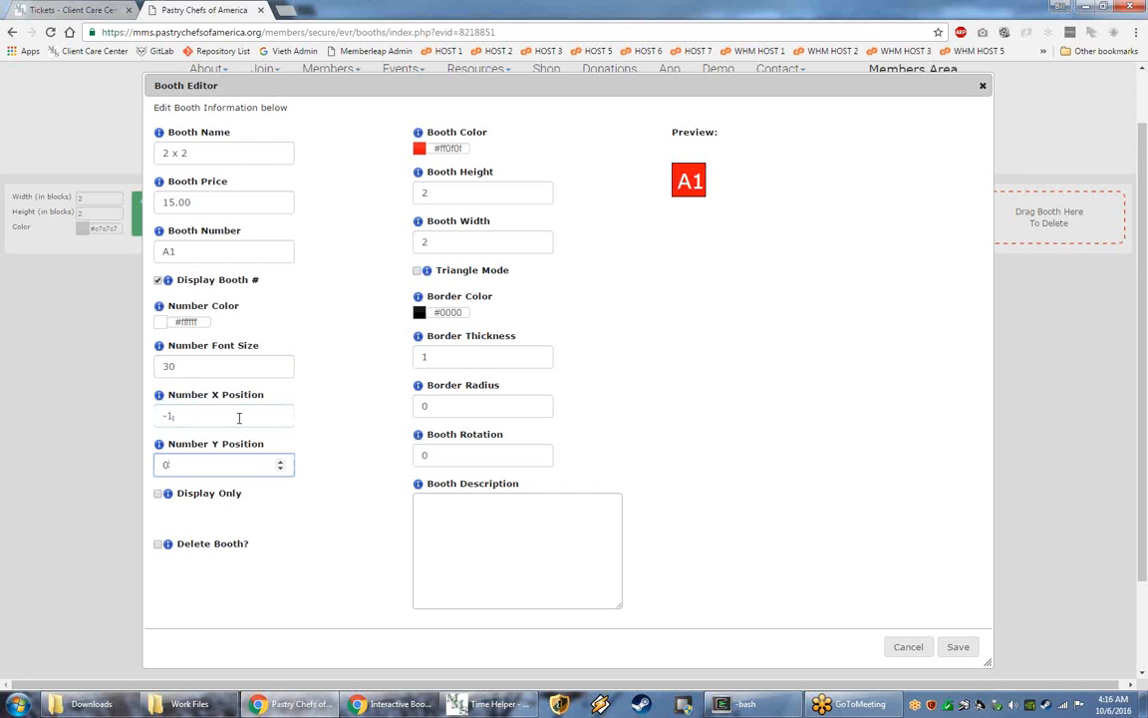
text(1)
key(Up)
drag(176, 493, 239, 494)
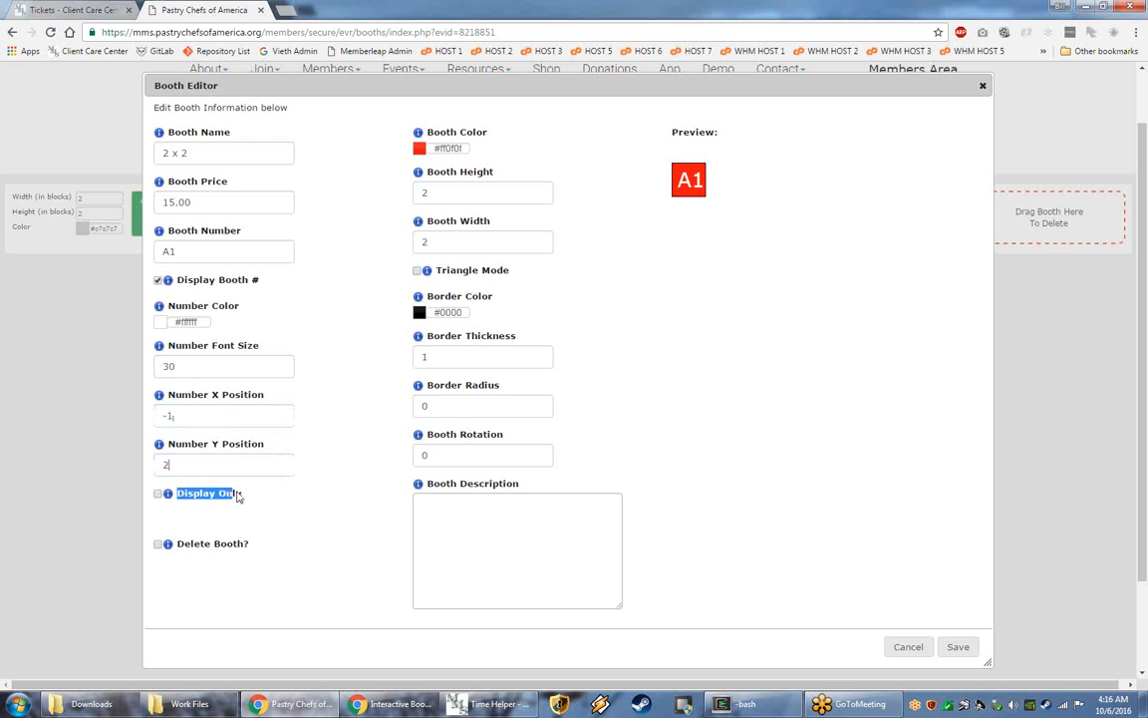
Step: Set the booth color to purple
click(158, 496)
click(449, 147)
click(524, 184)
click(599, 164)
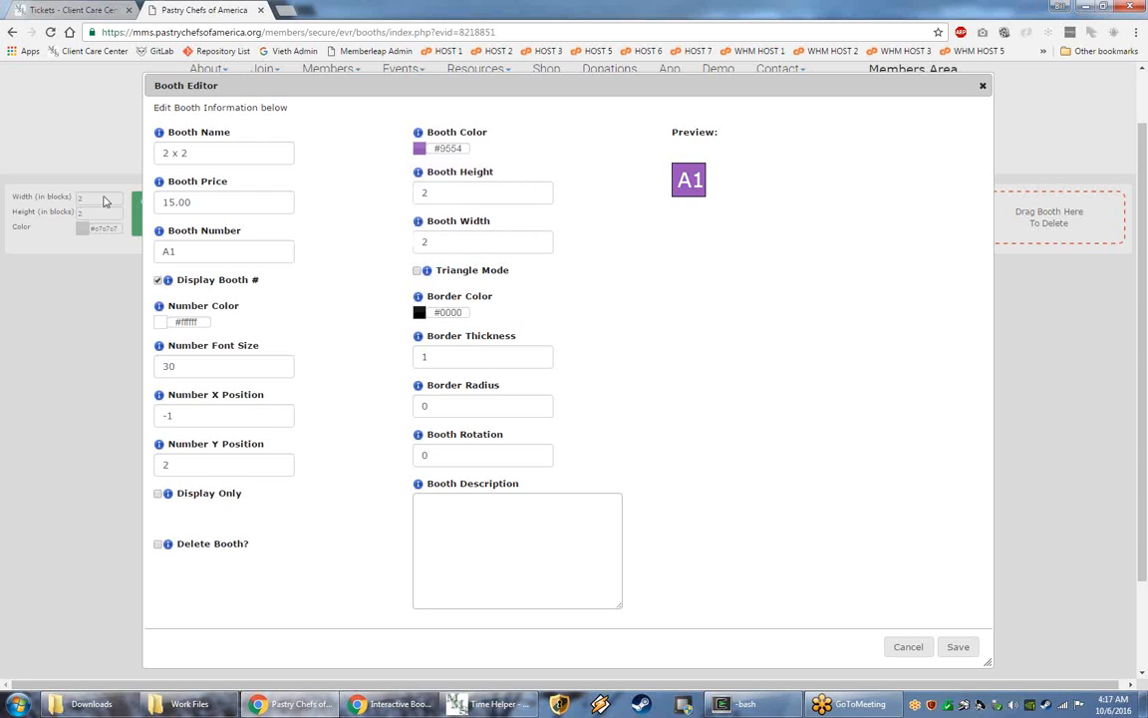
Step: Set the booth height to 4 and the booth width to 4
click(474, 180)
key(BackSpace)
text(4)
key(Tab)
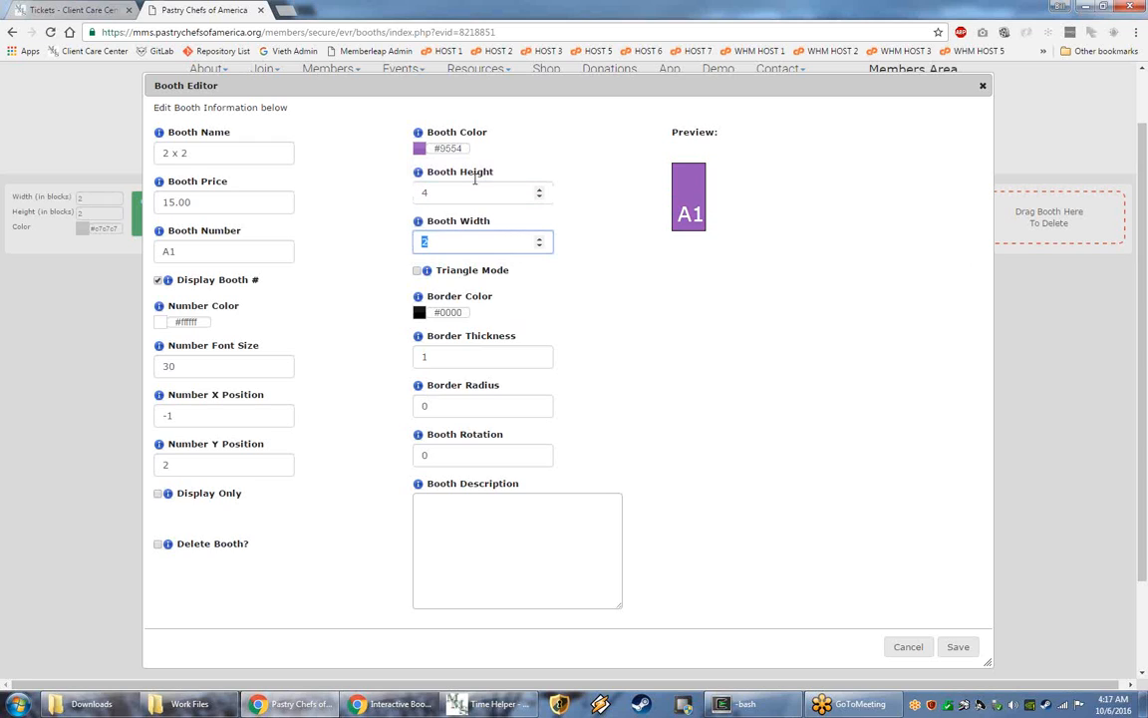
text(4)
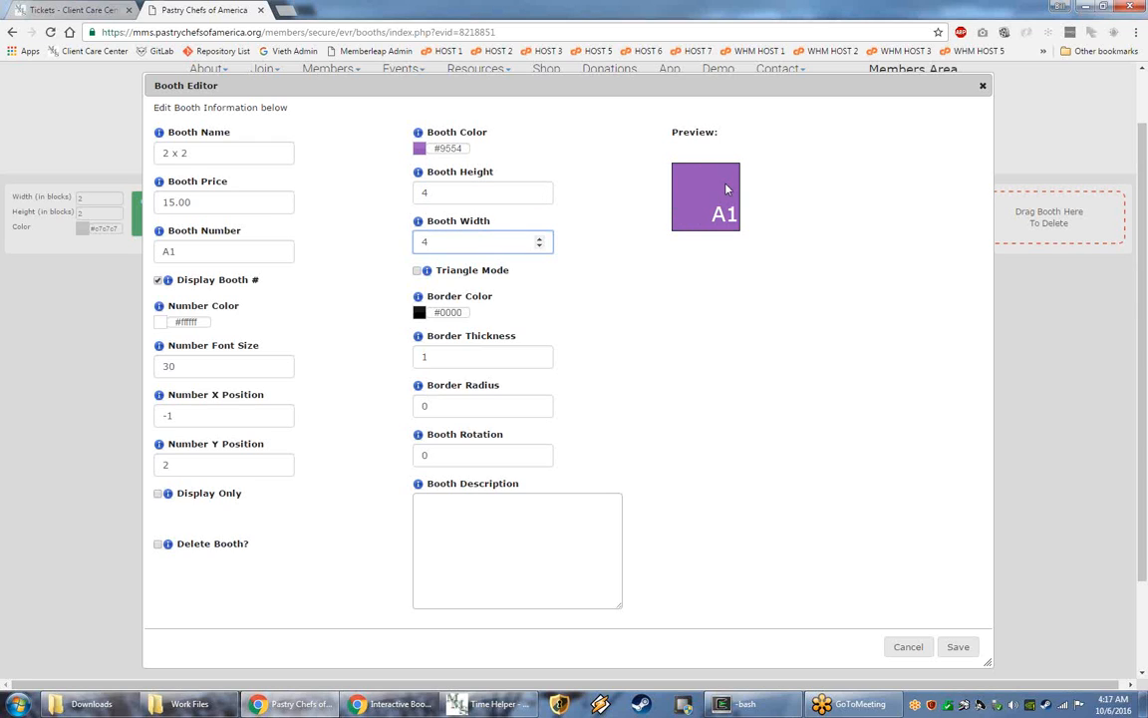
click(490, 254)
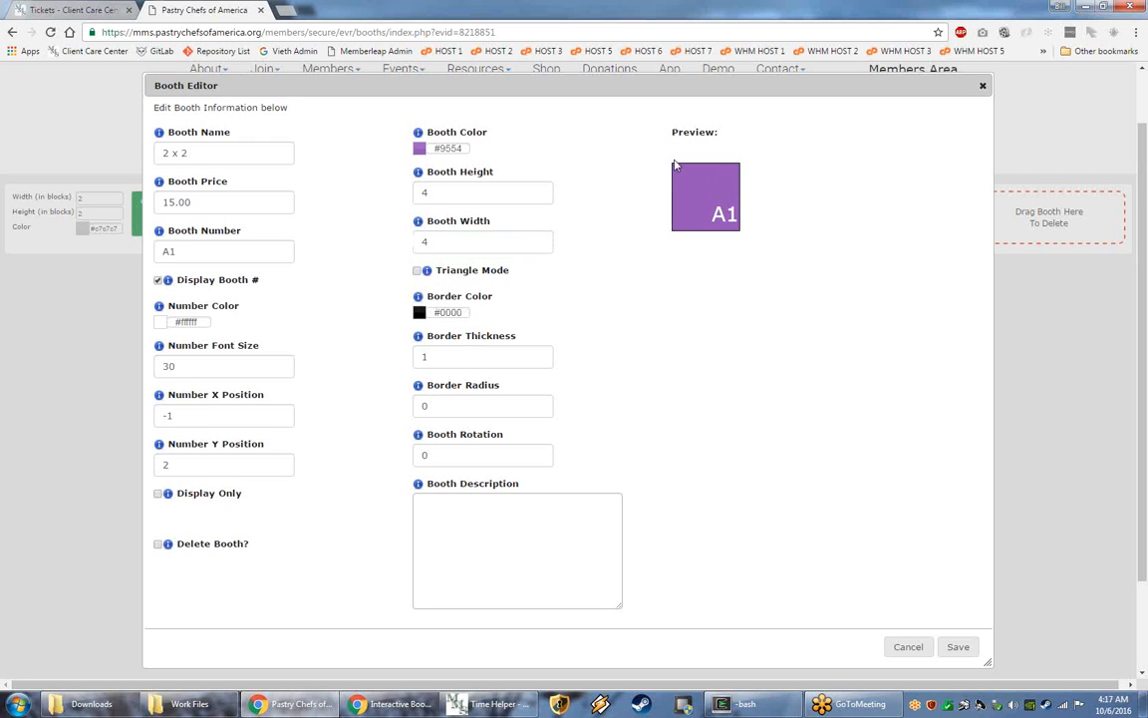
Step: Try a wider booth and bring its width back to 4 blocks
click(451, 240)
key(Up)
key(Up)
key(Up)
key(Up)
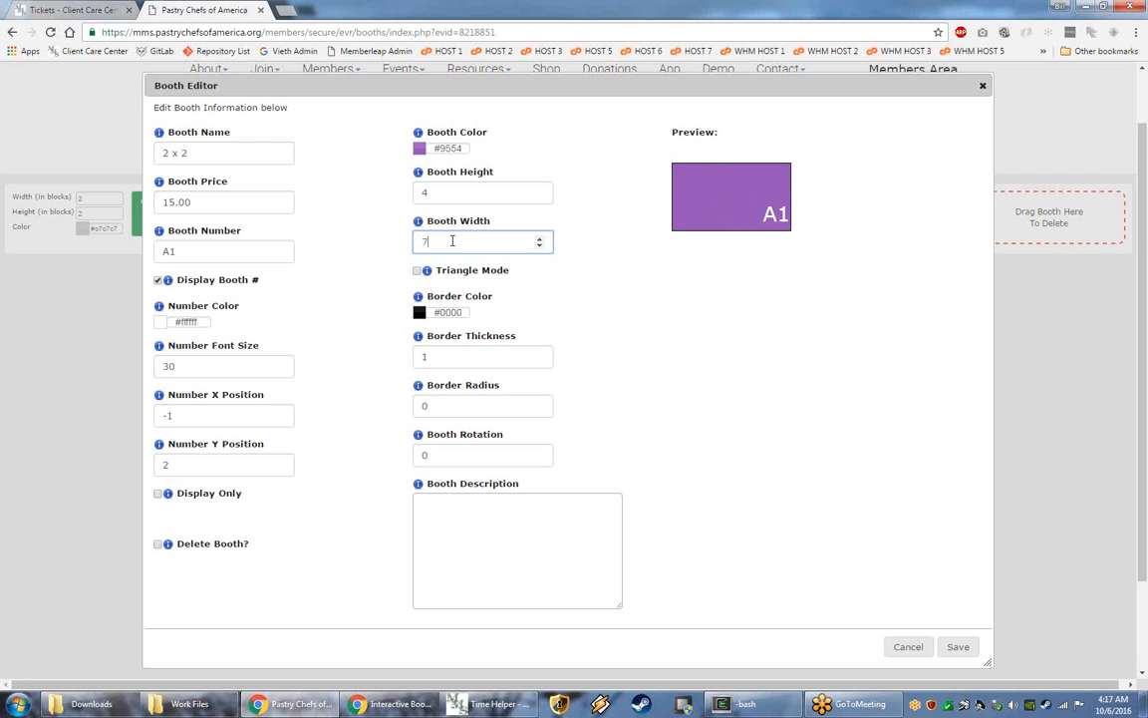
key(Down)
key(Down)
key(Down)
key(Down)
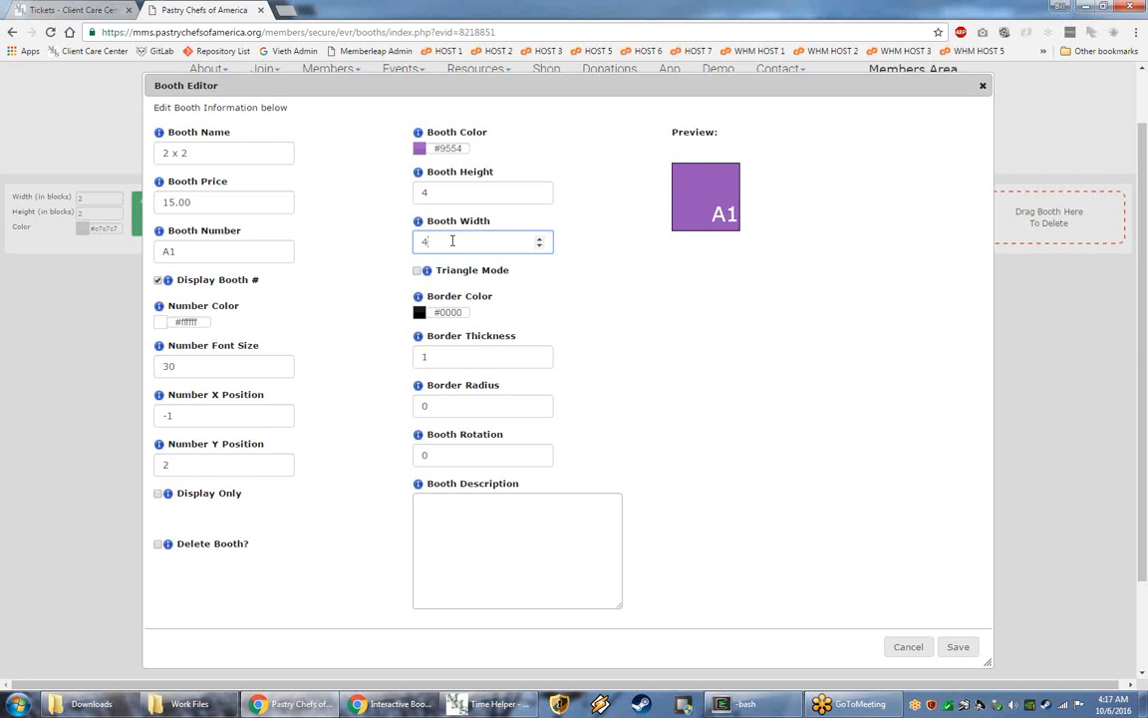
click(546, 265)
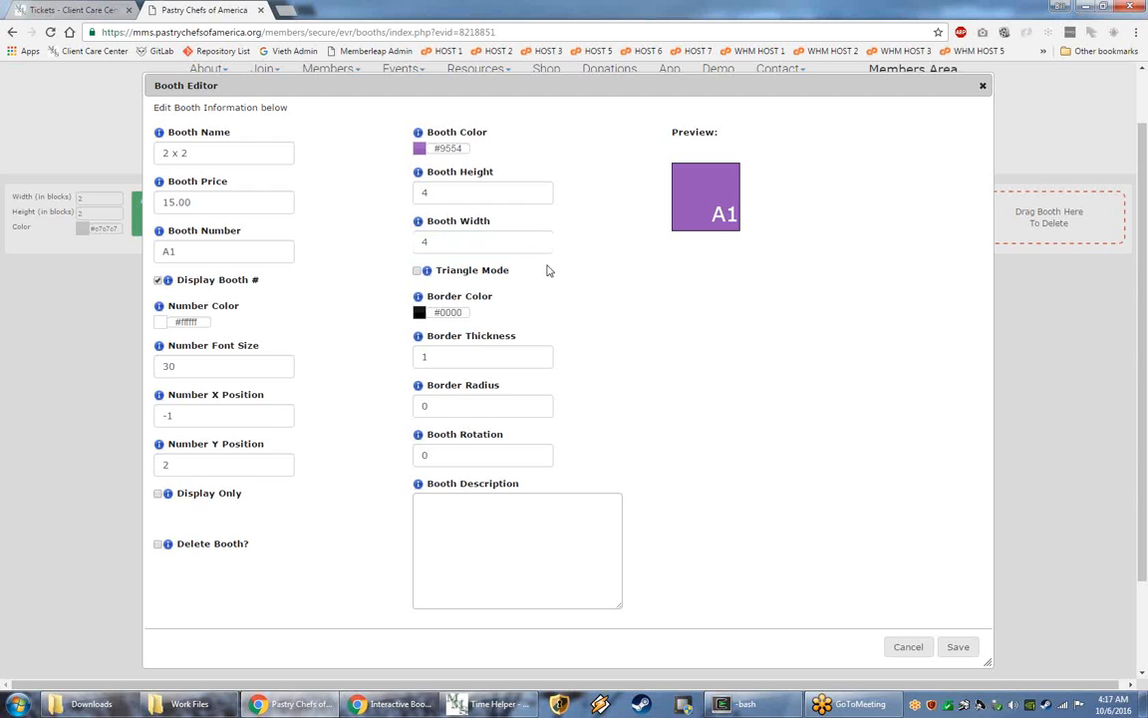
Step: Compare the booth with and without Triangle Mode, leaving the mode enabled
click(417, 272)
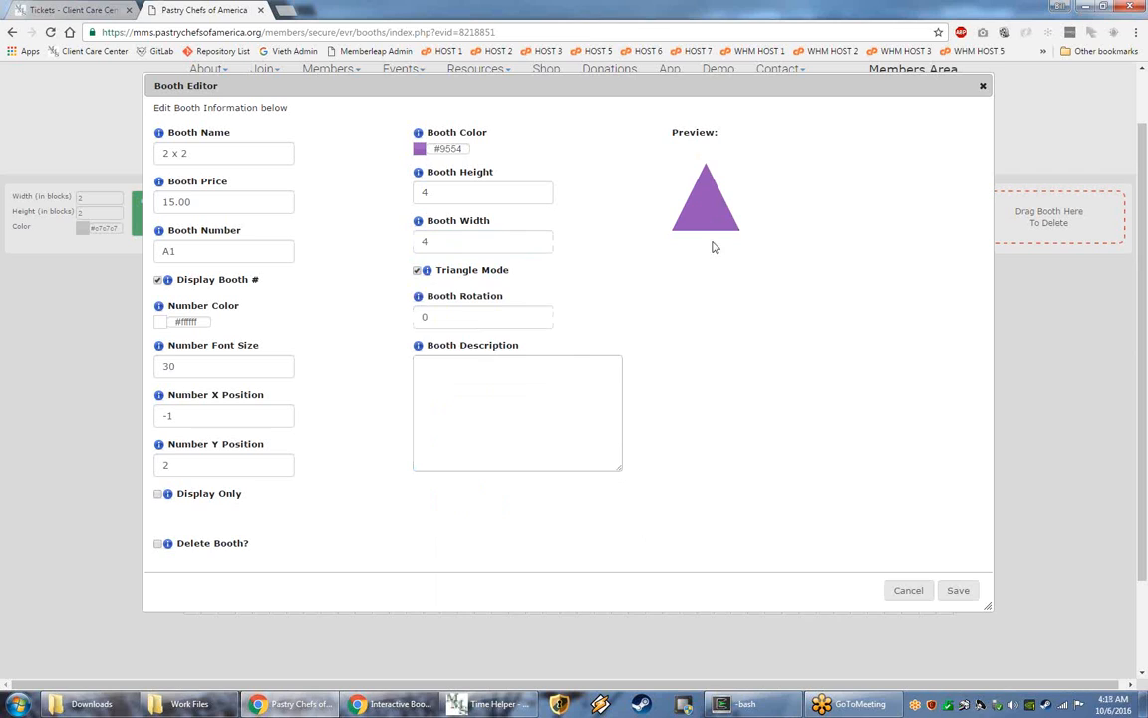
click(417, 271)
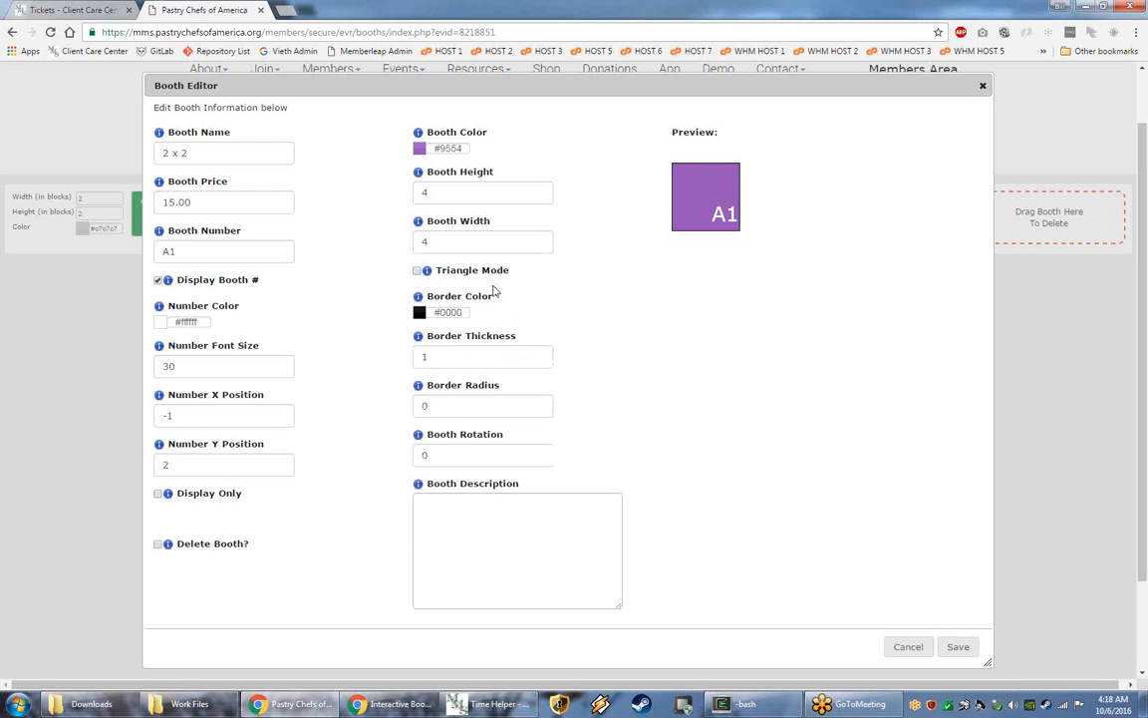
click(418, 273)
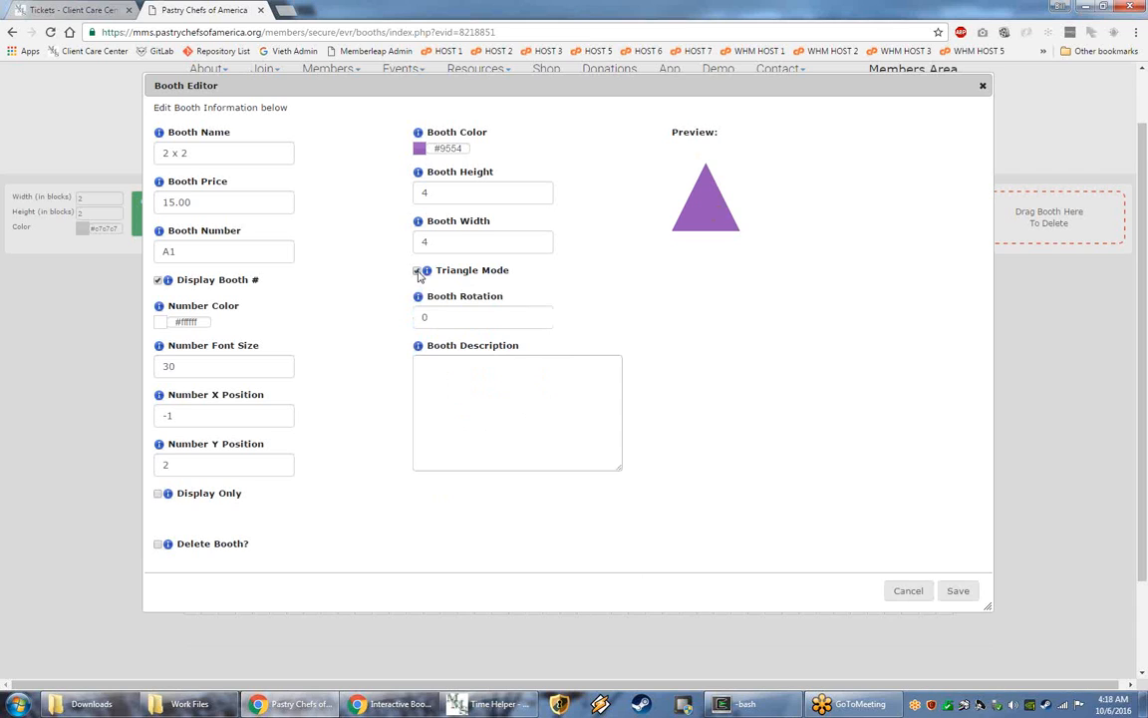
click(417, 272)
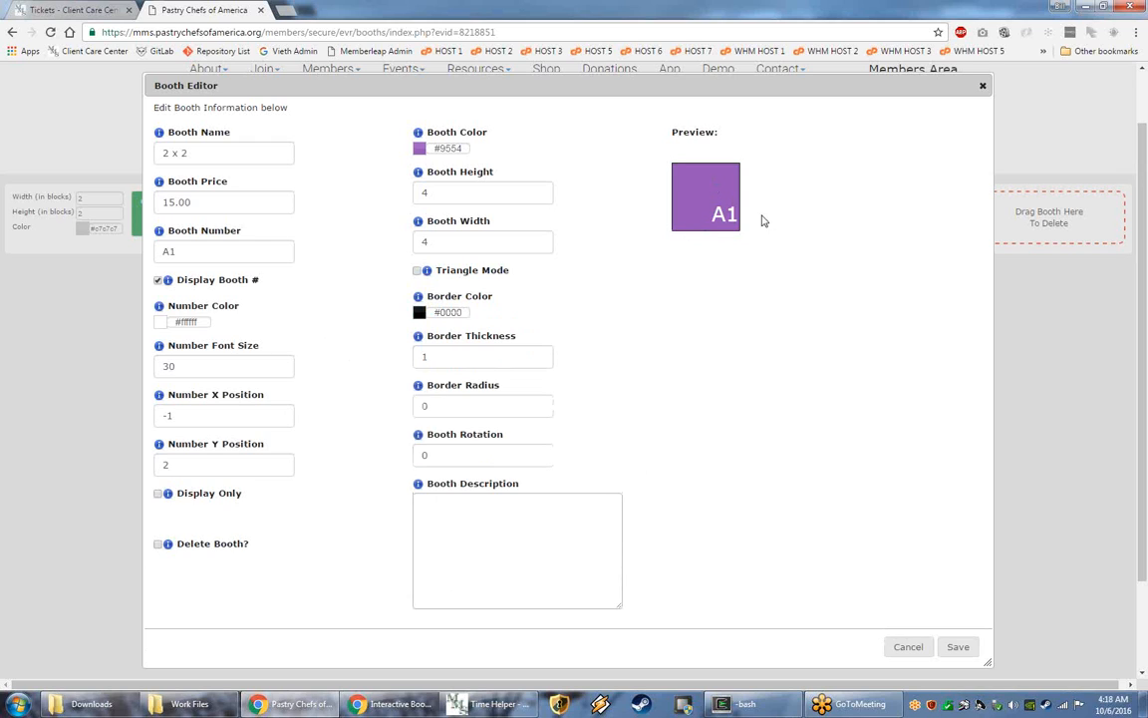
click(418, 272)
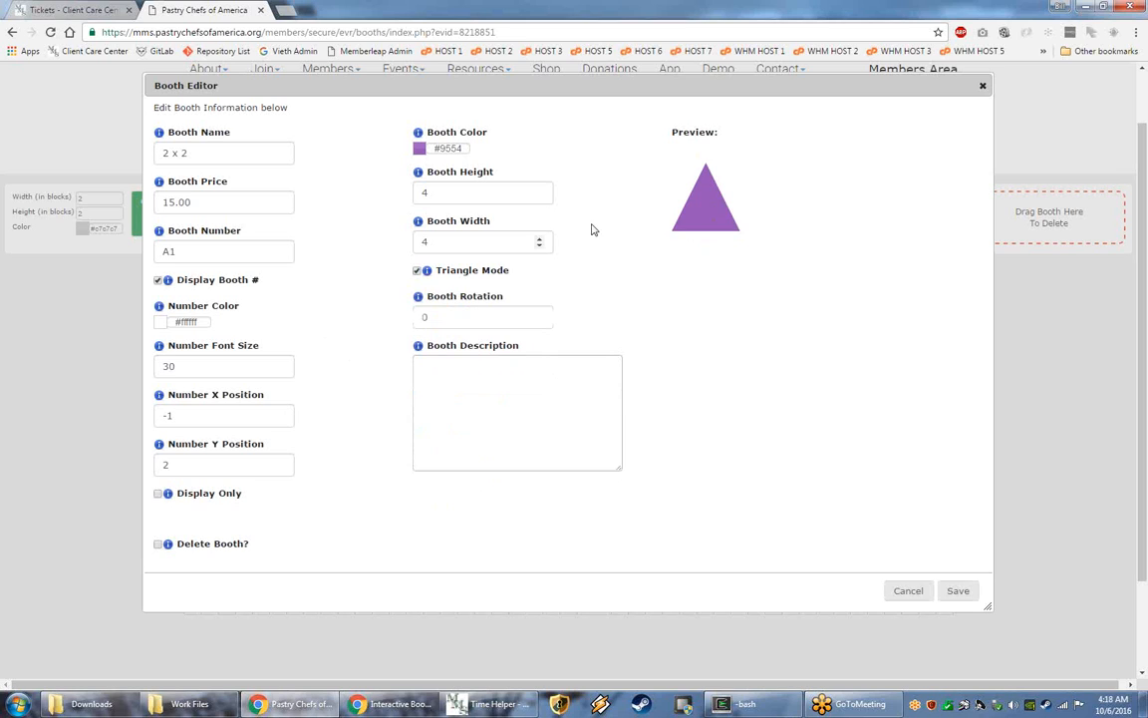
Step: Set the color of the triangular booth's number to black
click(182, 321)
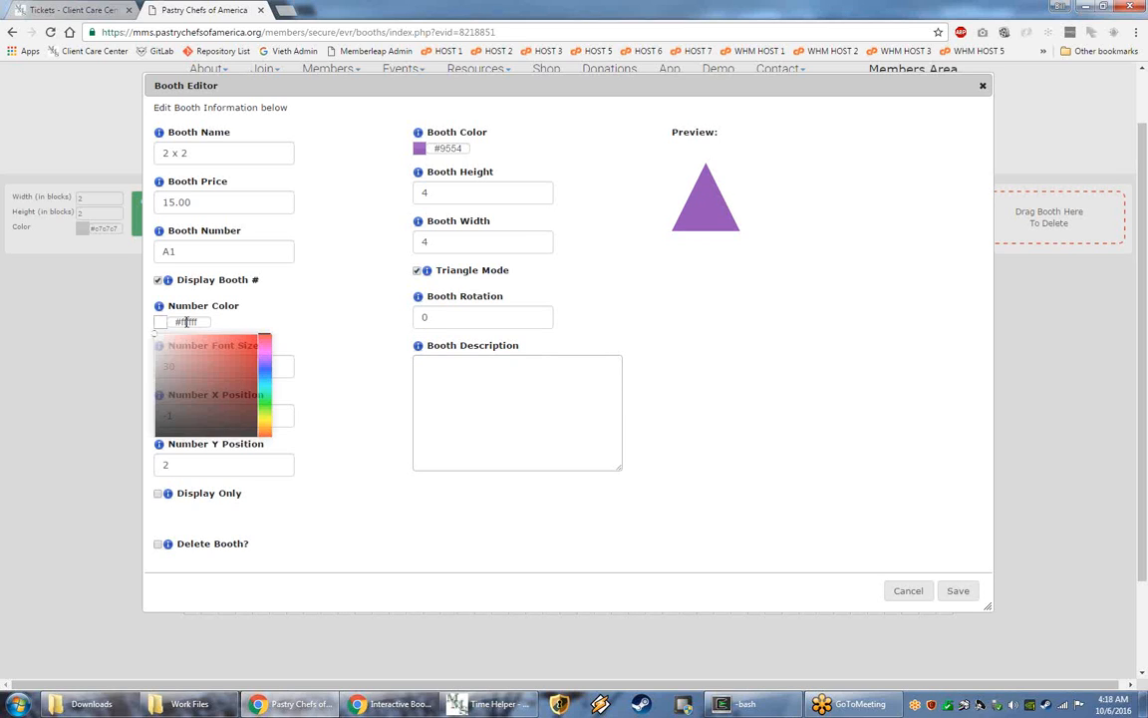
click(160, 435)
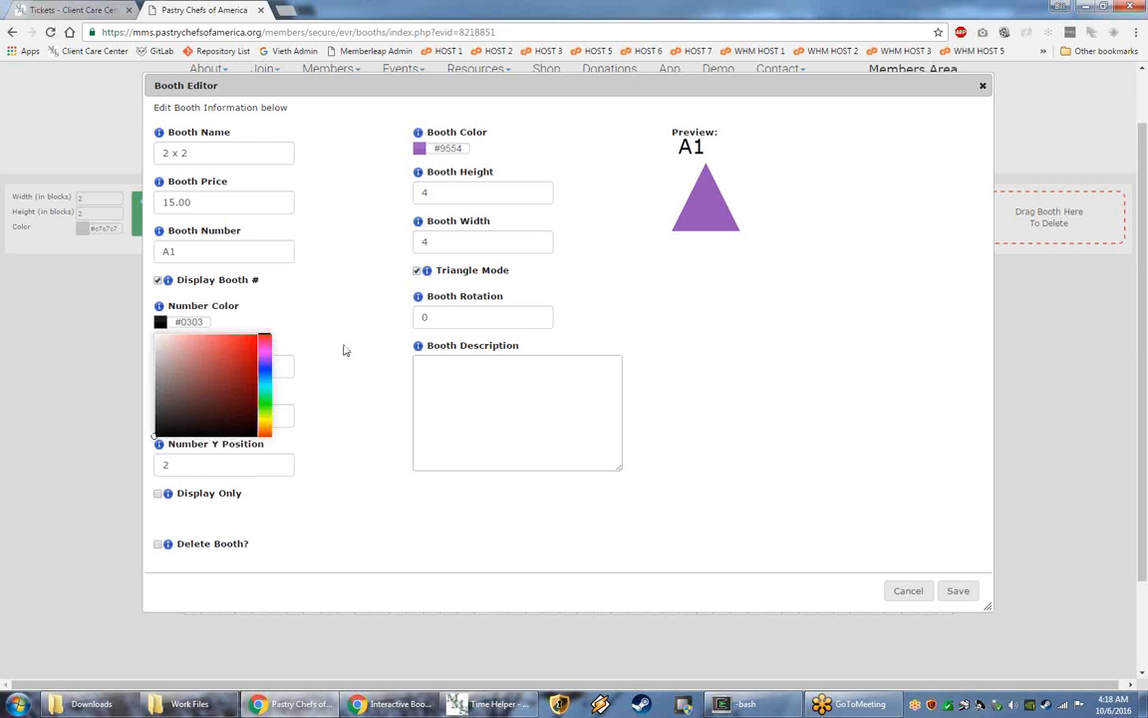
click(663, 150)
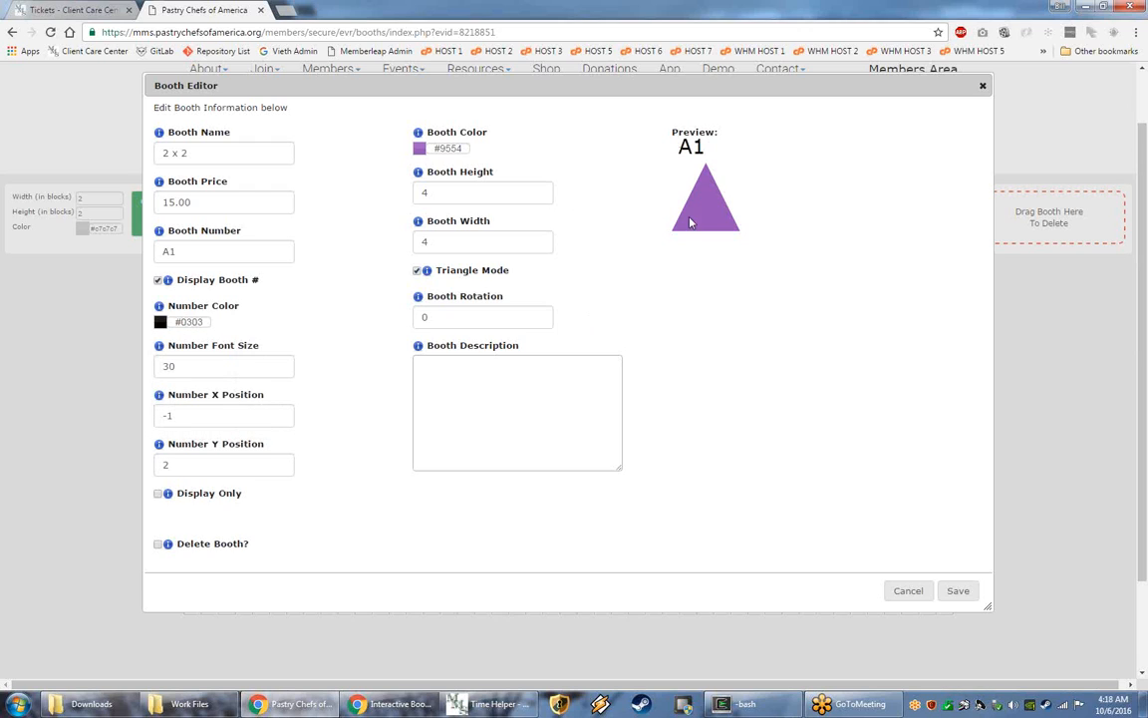
Step: Position the booth number inside the triangle at X -20 and Y -89
click(242, 463)
key(Down)
key(Down)
key(Down)
key(Down)
key(Down)
key(Down)
key(Down)
key(Down)
key(Down)
key(Down)
key(Down)
key(Down)
key(Down)
key(Down)
key(Down)
key(Down)
key(Down)
key(Down)
key(Down)
key(Down)
key(Down)
key(Down)
key(Down)
key(Down)
key(Down)
key(Down)
key(Down)
key(Down)
key(Down)
key(Down)
key(Down)
key(Down)
key(Down)
key(Down)
key(Down)
key(Down)
key(Down)
key(Down)
key(Down)
key(Down)
key(shift+Tab)
key(Down)
key(Down)
key(Down)
key(Down)
key(Down)
key(Down)
key(Down)
key(Down)
key(Down)
key(Down)
key(Down)
key(Down)
key(Down)
key(Down)
key(Down)
key(Down)
key(Down)
key(Down)
key(Down)
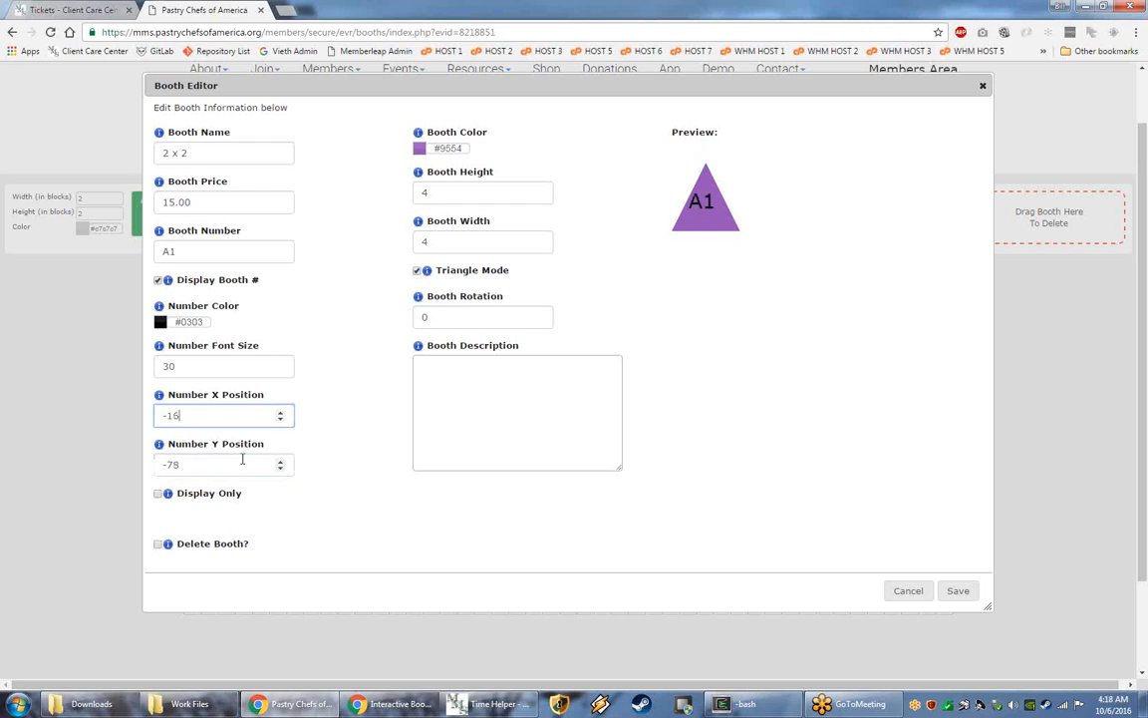
key(shift+Tab)
key(Tab)
key(Tab)
key(Down)
key(Down)
key(Down)
key(Down)
key(Down)
key(Down)
key(Down)
key(Down)
key(Down)
key(Down)
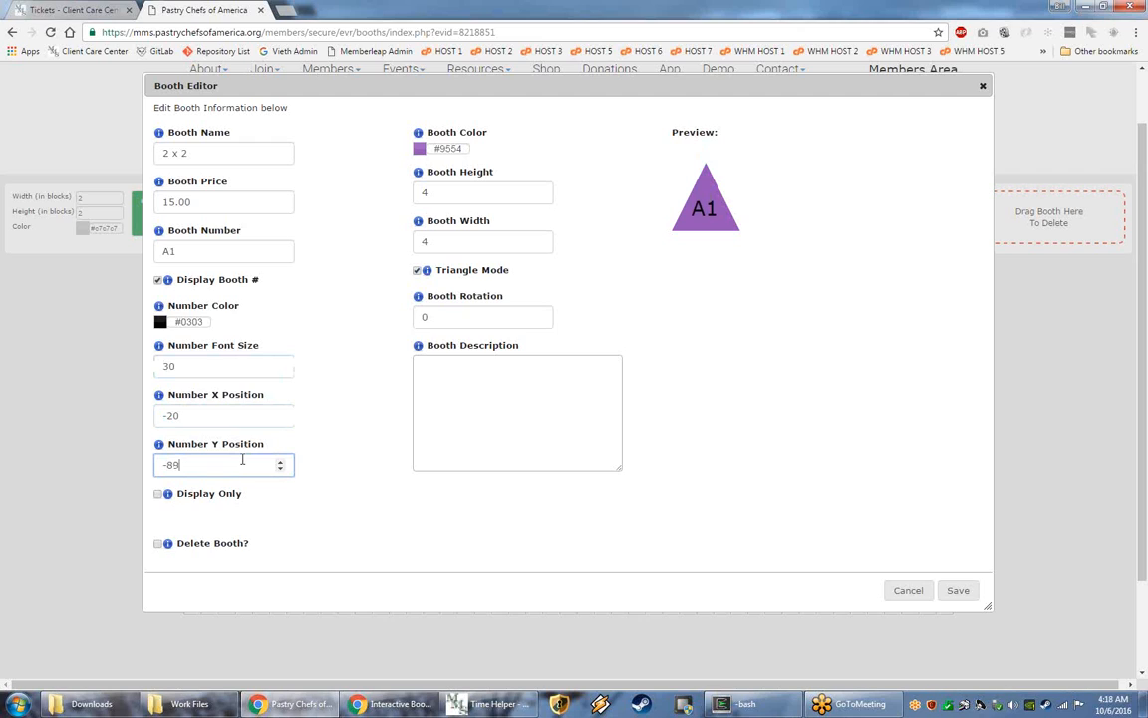
Step: Set the color of the triangular booth's number back to white (#ffffff)
click(183, 322)
click(155, 335)
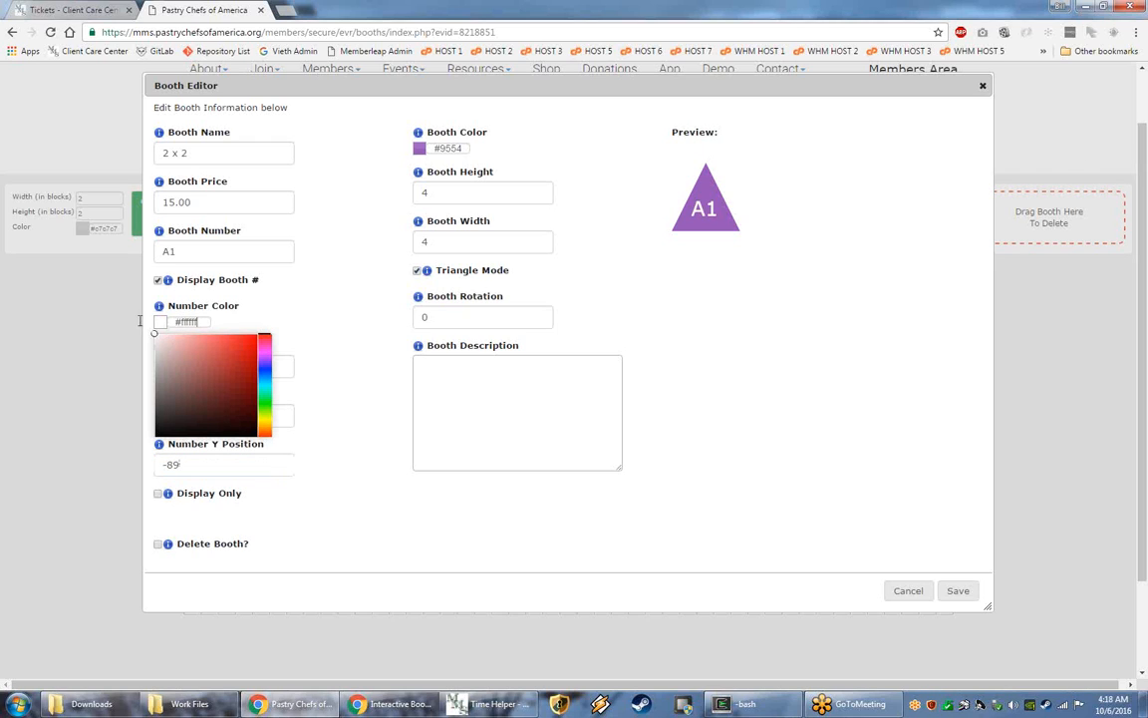
click(833, 344)
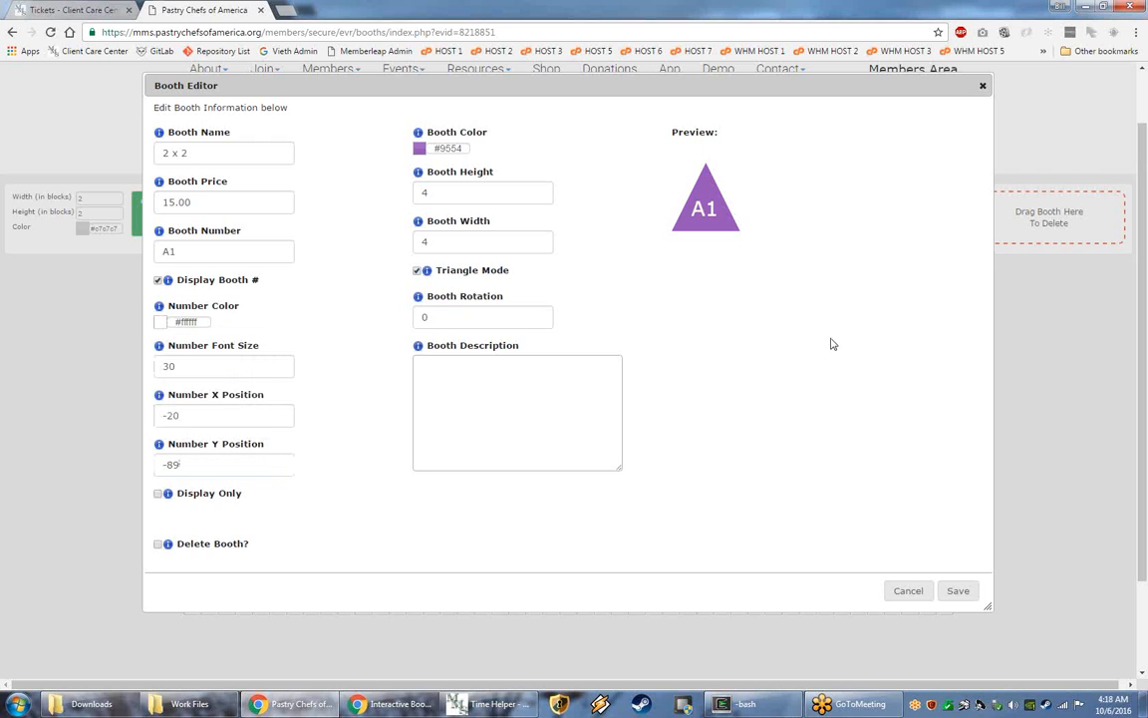
Step: Disable Triangle Mode, trying the square booth's number in black and restoring it to white (#ffffff)
click(417, 273)
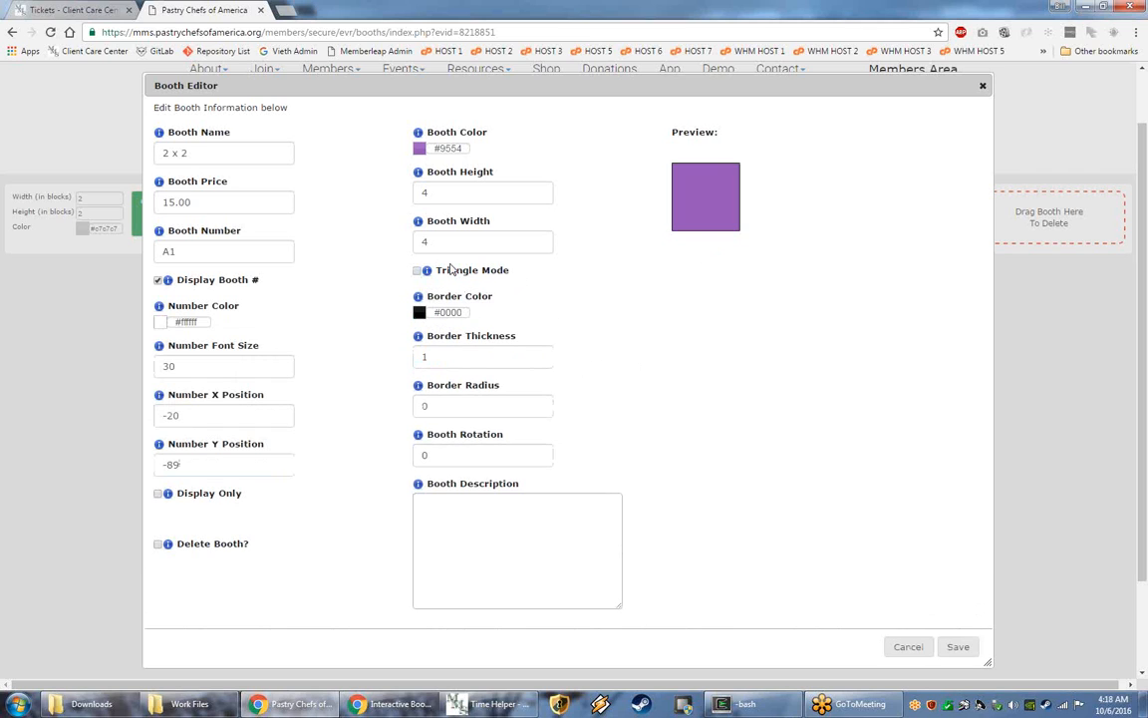
click(184, 321)
click(156, 435)
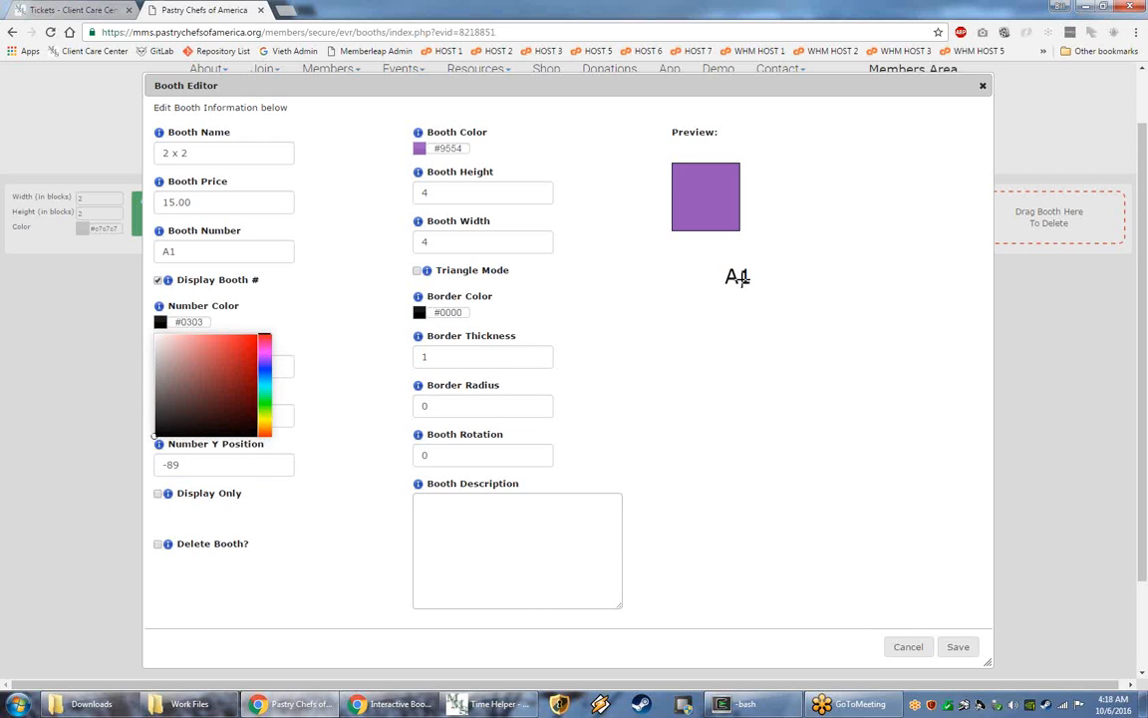
click(156, 334)
click(305, 261)
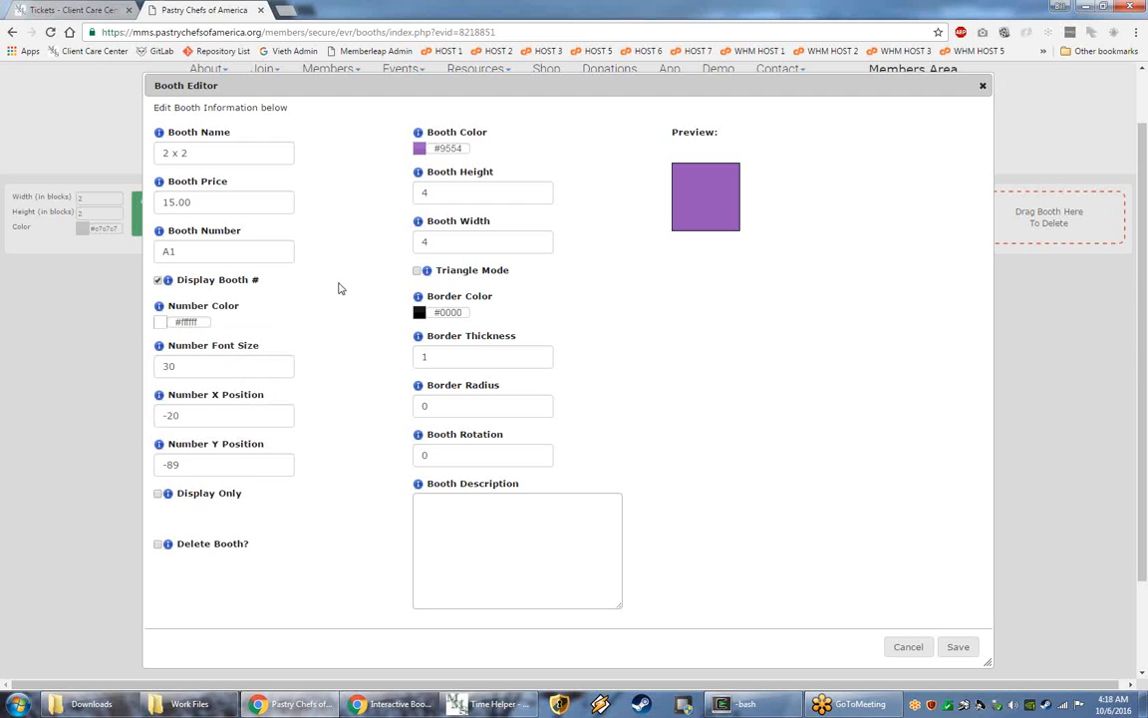
click(417, 270)
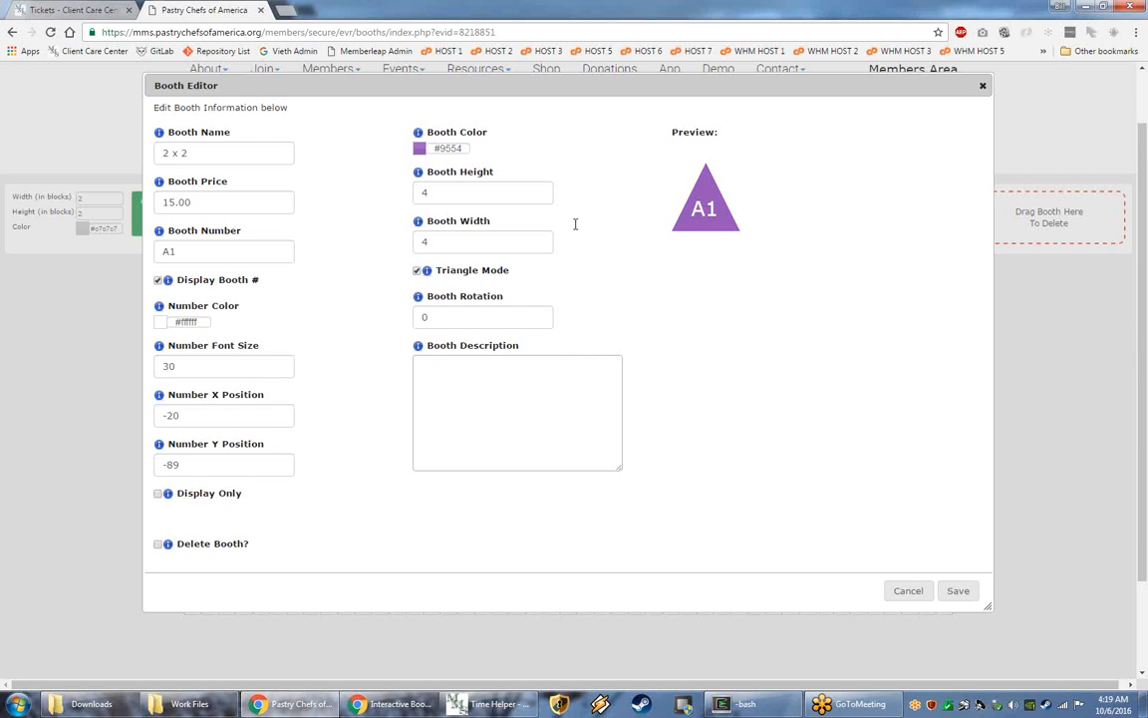
click(416, 271)
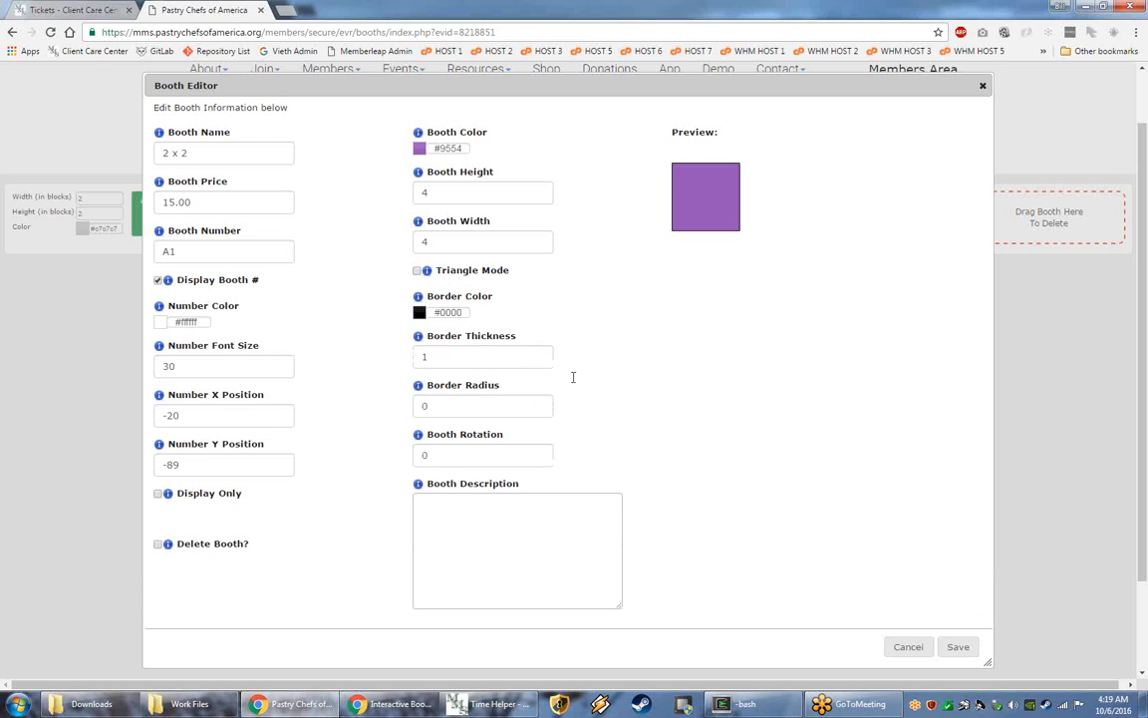
Step: Position the square booth's number at X 0 and Y 0
drag(180, 412, 90, 431)
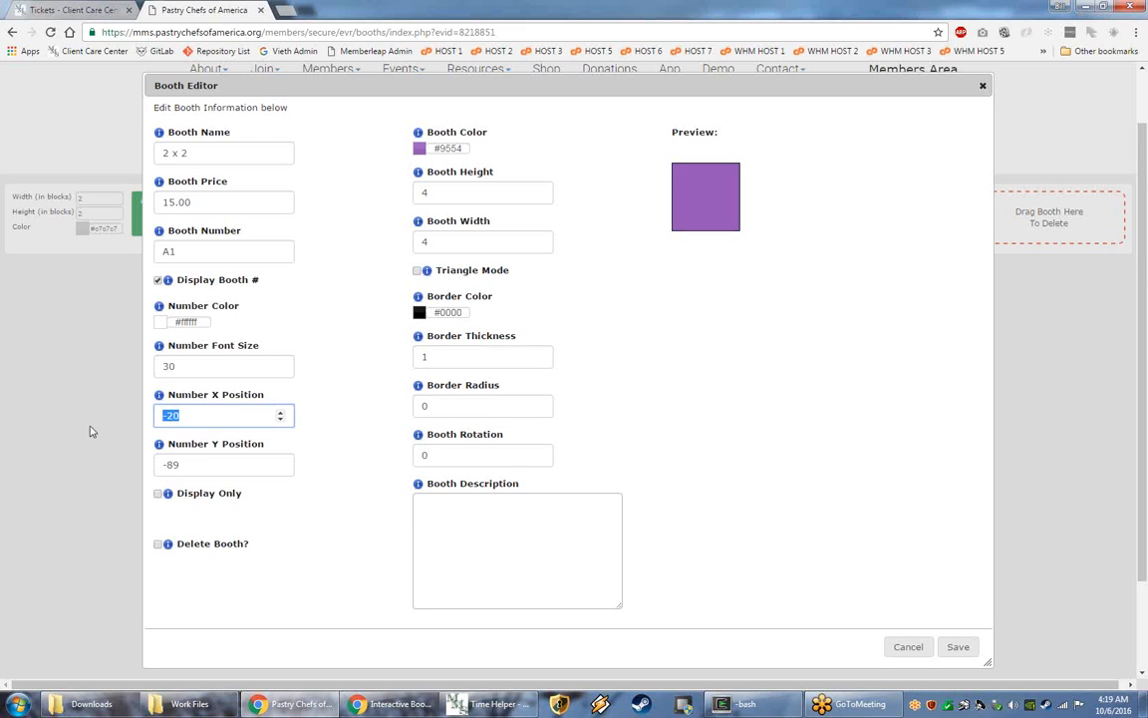
text(0)
key(Tab)
text(0)
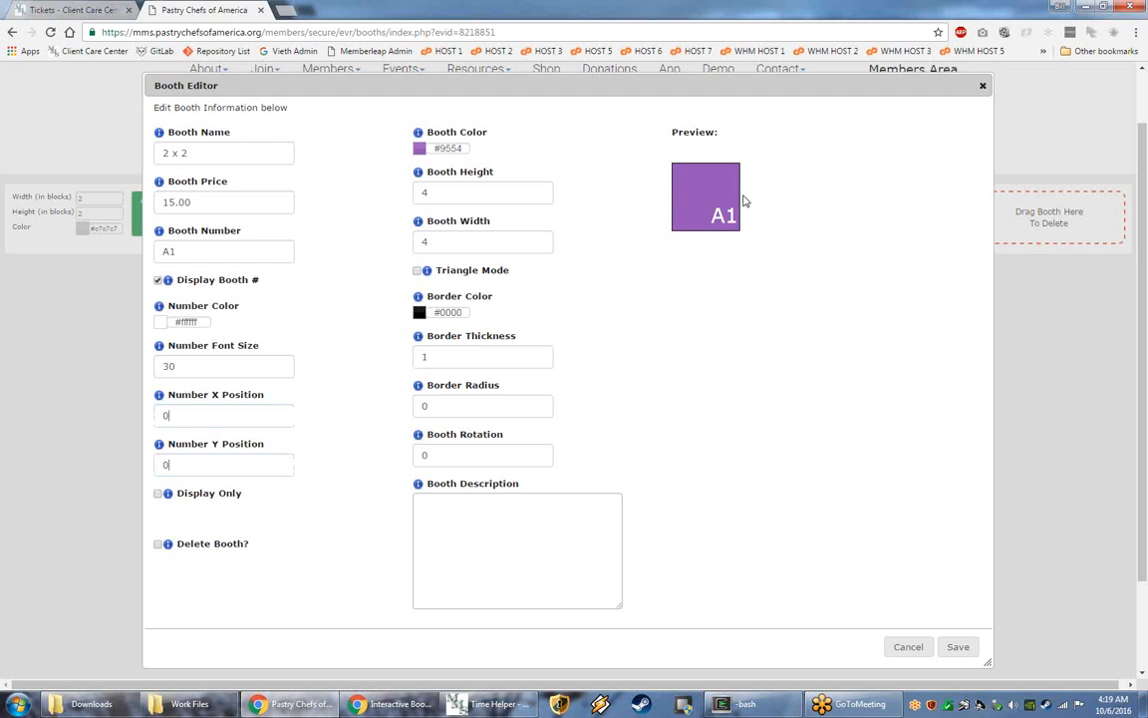
Step: Set the booth's border color to bright red
click(447, 313)
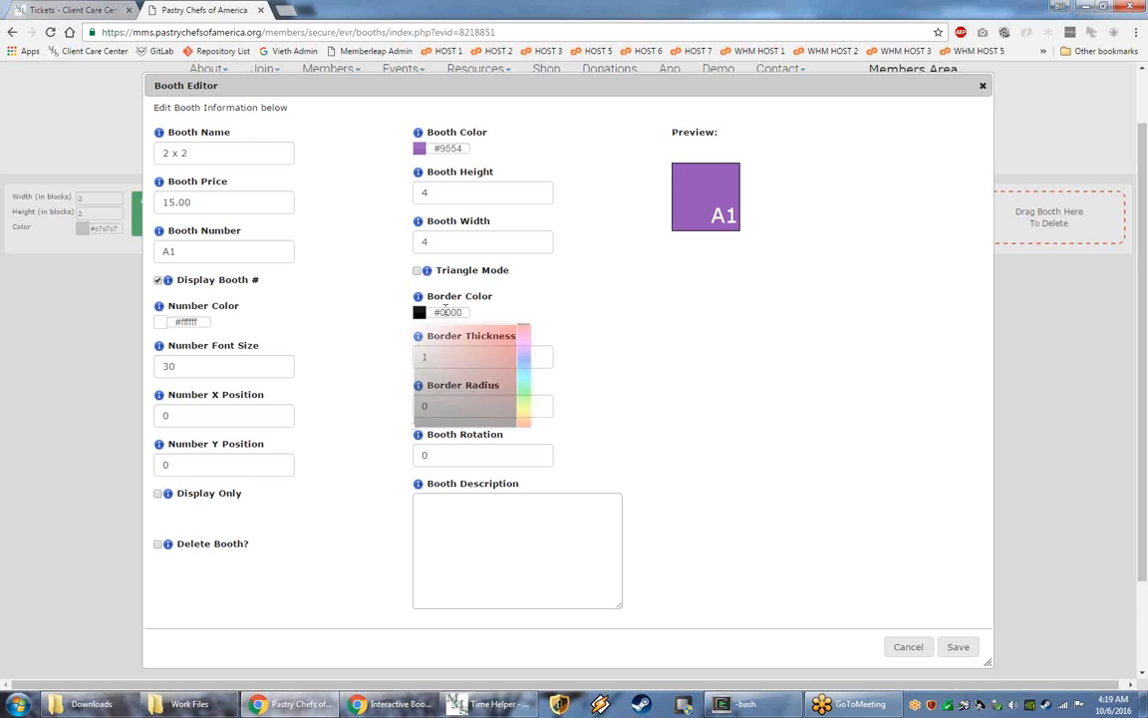
drag(464, 334, 502, 325)
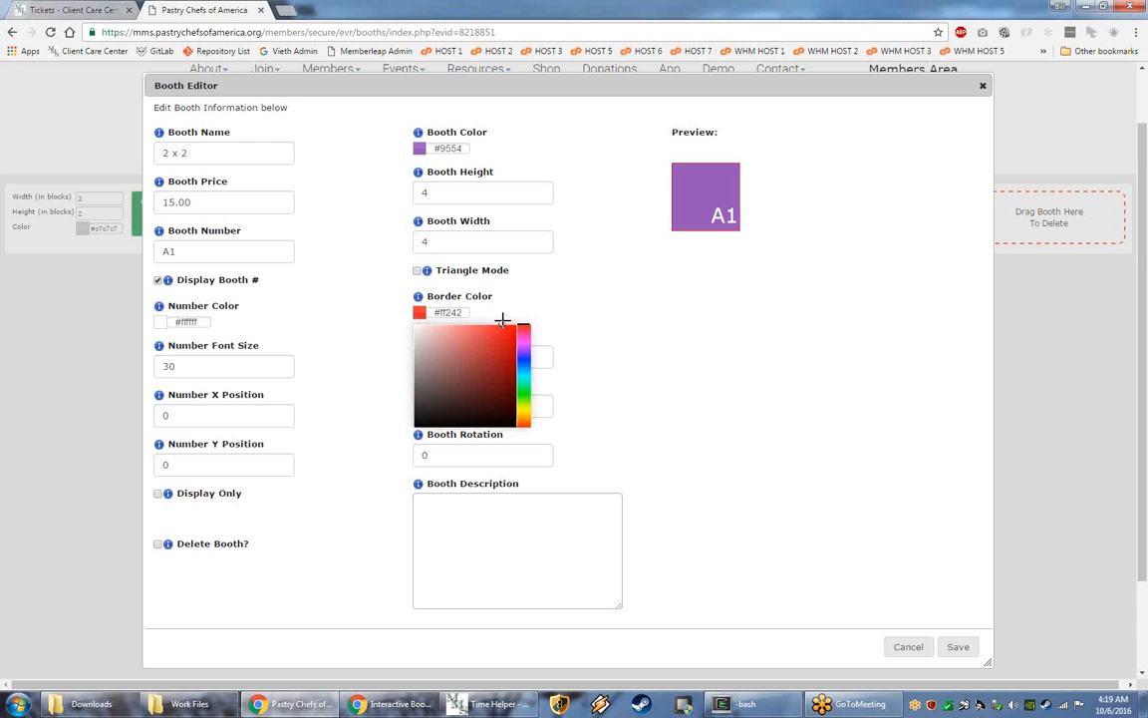
click(574, 269)
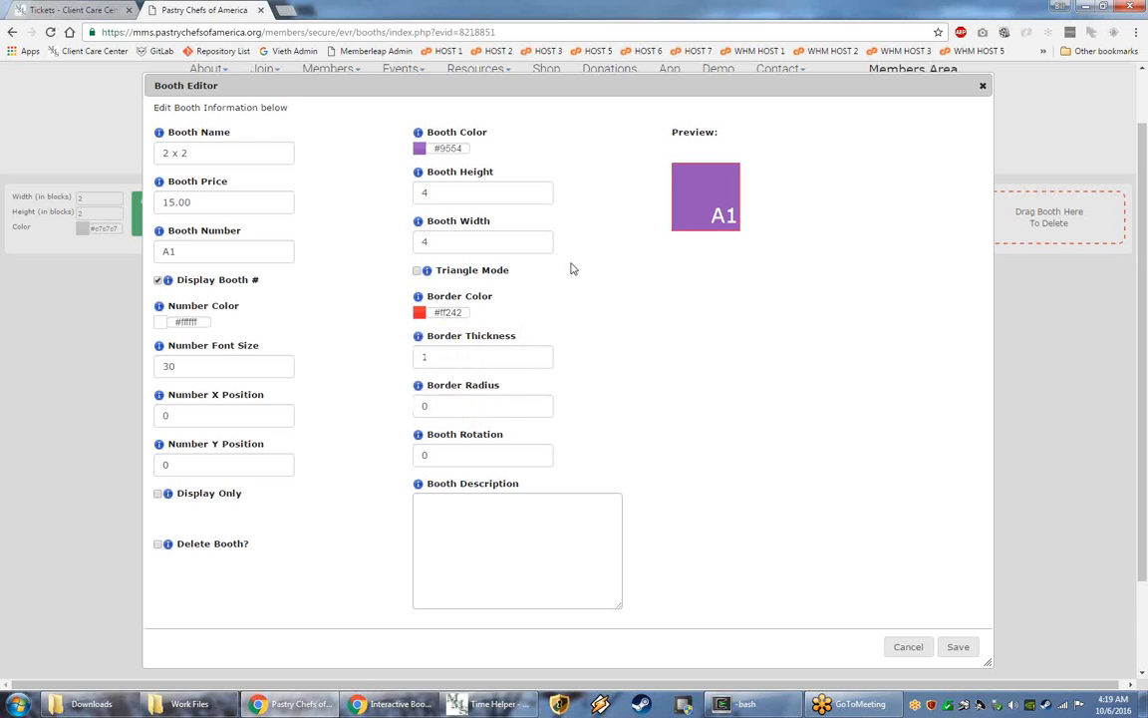
Step: Increase the booth's border thickness to 17
click(445, 360)
text(1)
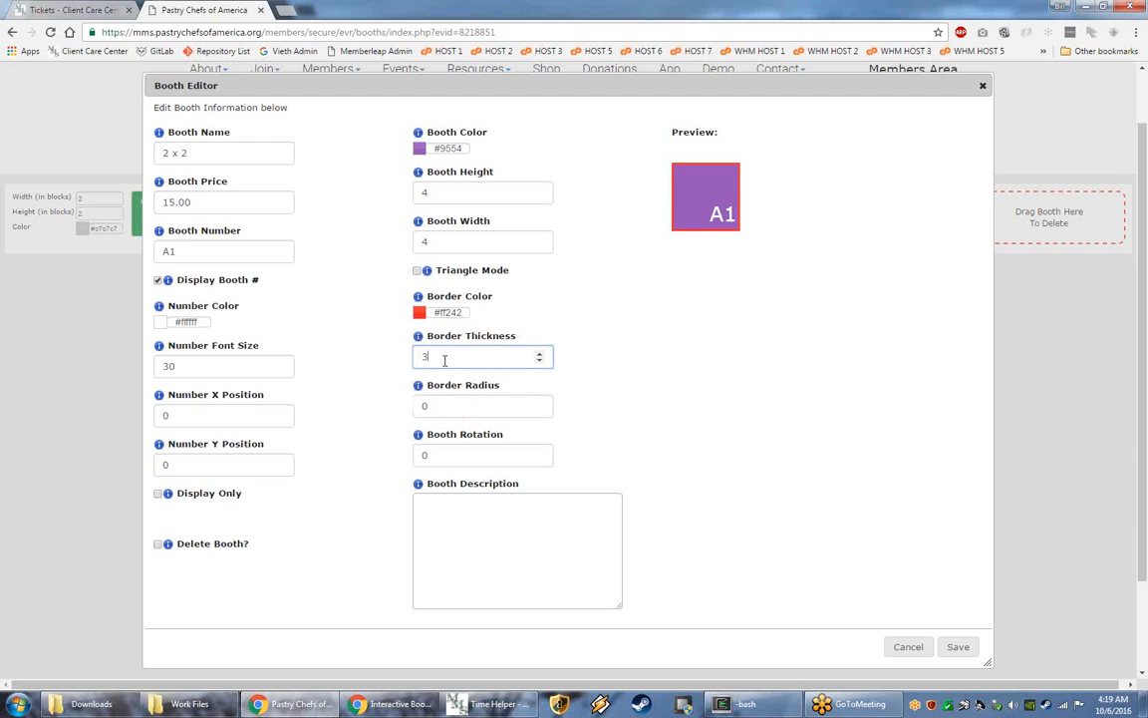
key(Up)
key(Up)
key(Up)
key(Up)
key(Up)
key(Up)
key(Up)
key(Up)
key(Up)
key(Up)
key(Up)
key(Up)
key(Up)
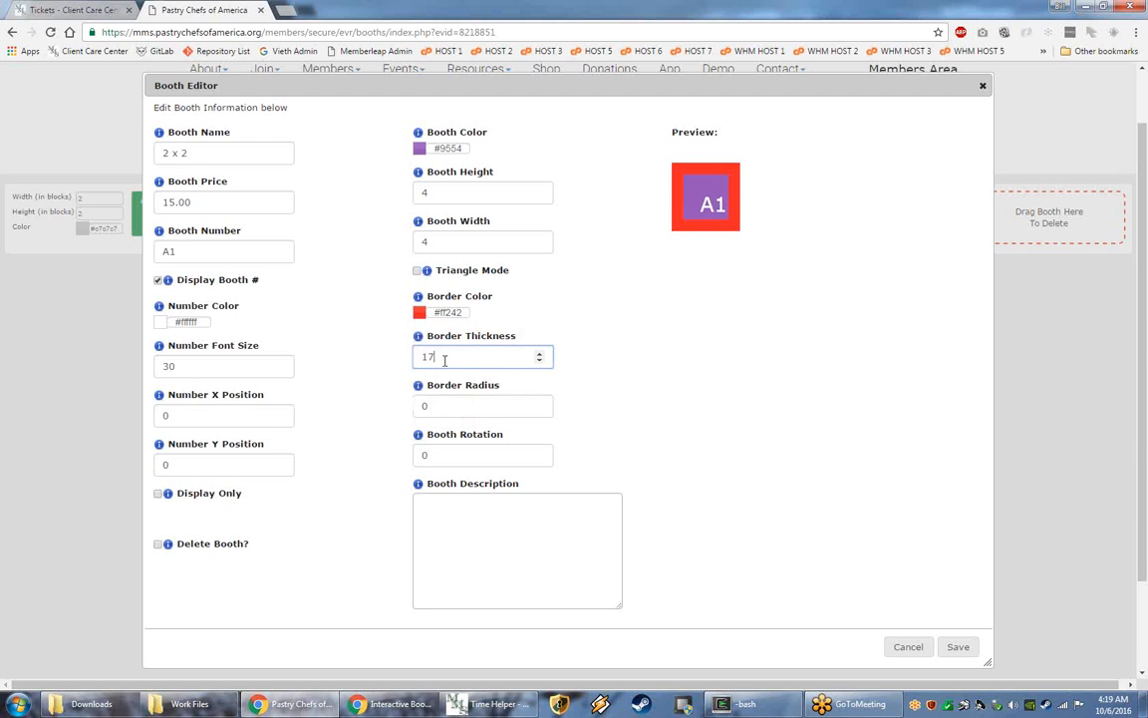
Step: Reduce the booth's border thickness to -1
key(Down)
key(Down)
key(Down)
key(Down)
key(Down)
key(Down)
key(Down)
key(Down)
key(Down)
key(Down)
key(Down)
key(Down)
key(Down)
key(Down)
key(Down)
key(Down)
key(Down)
key(Down)
key(Down)
key(Down)
key(Down)
key(Down)
key(Down)
key(Down)
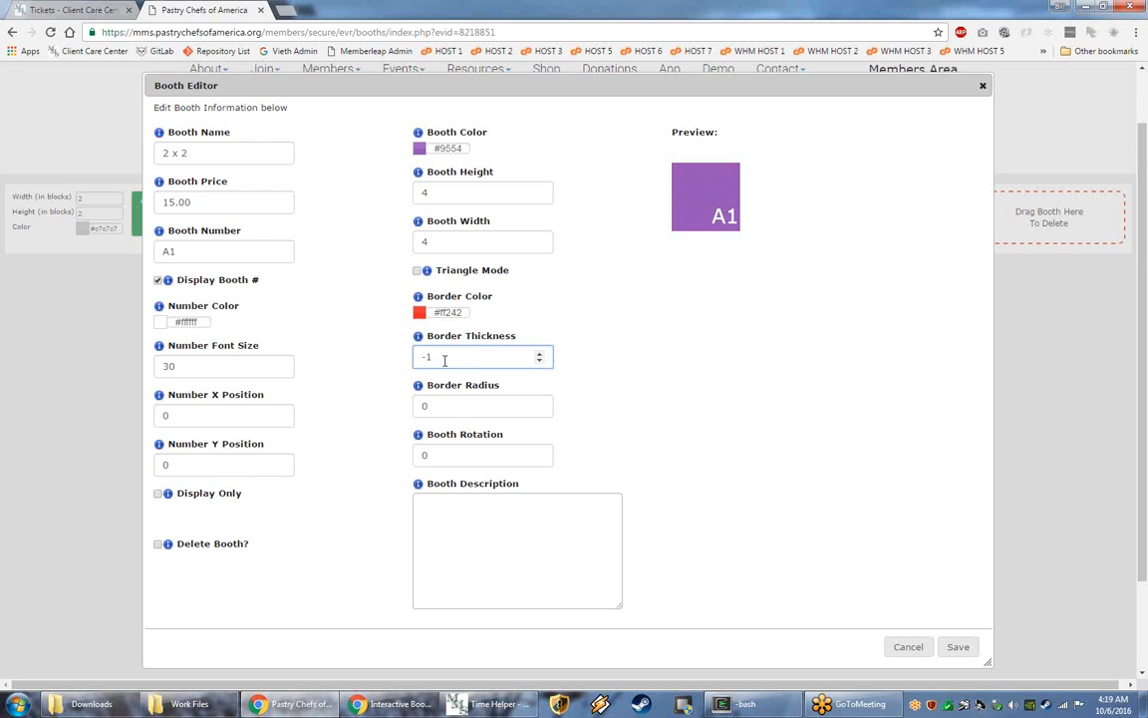
Step: Set the booth's border thickness to 6
key(Up)
key(Up)
key(Up)
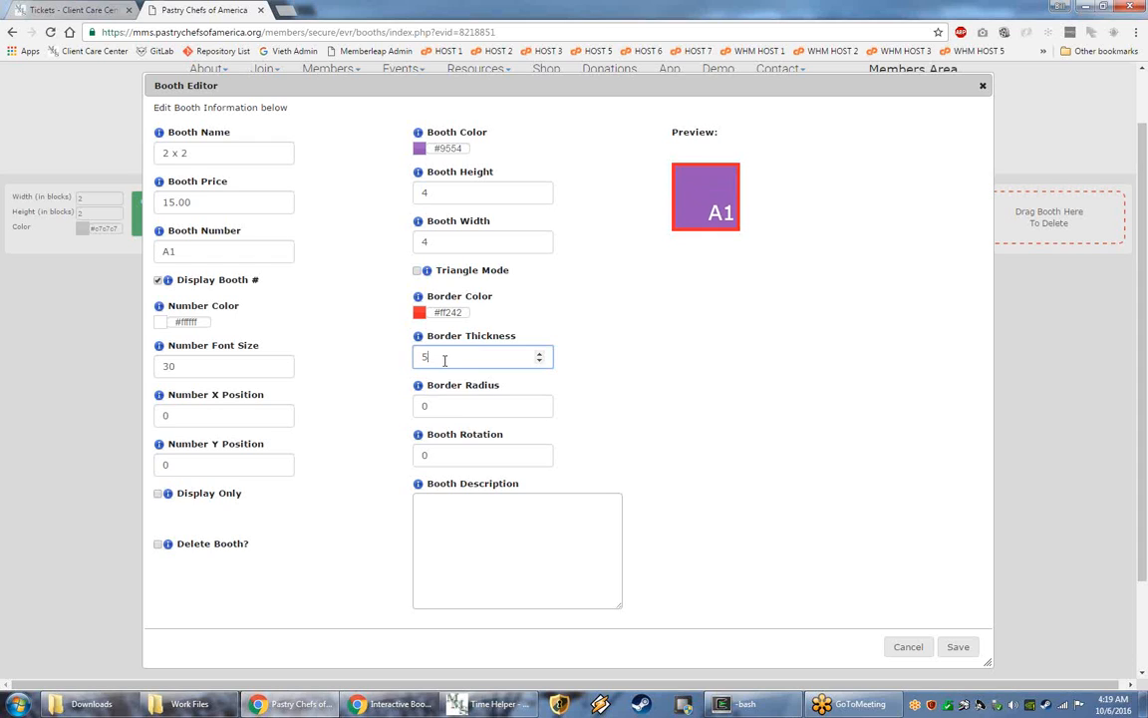
key(Up)
key(Up)
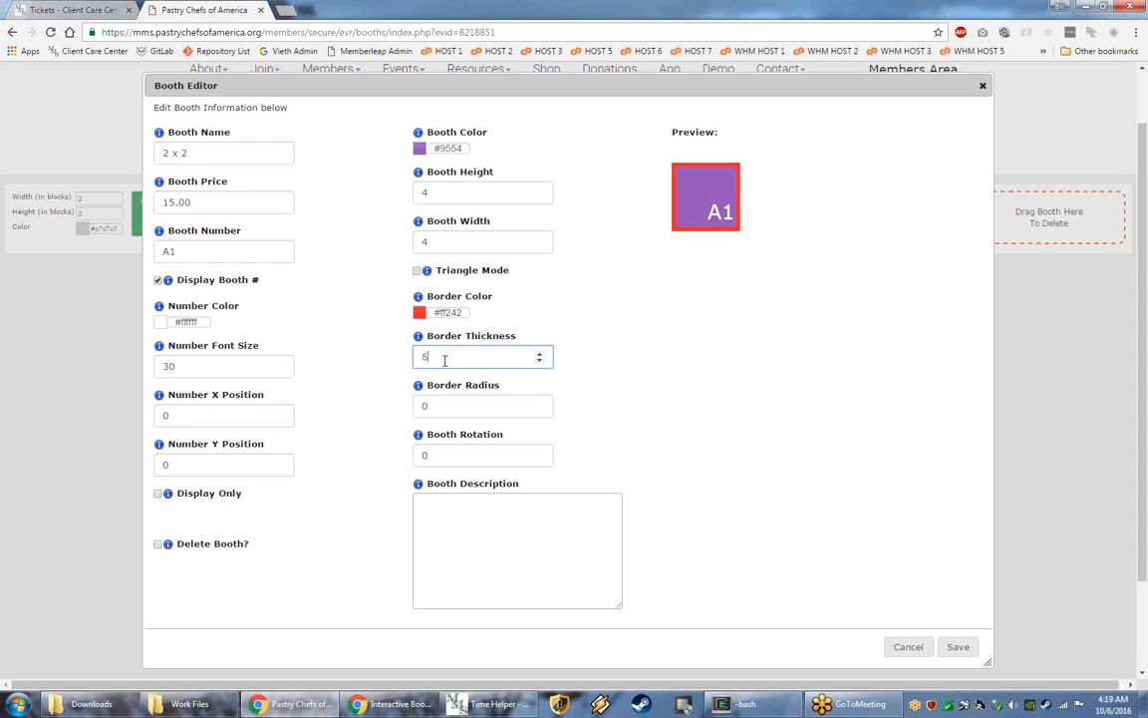
click(623, 390)
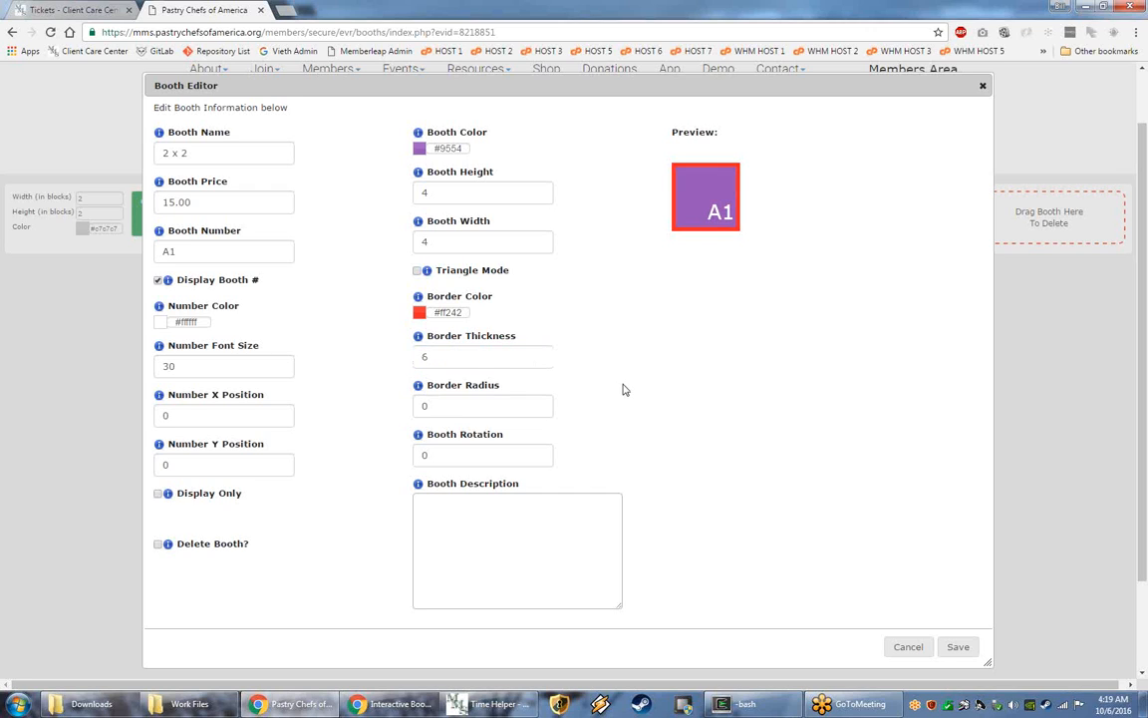
Step: Increase the booth's border radius to 69 to round it into a circle
click(464, 398)
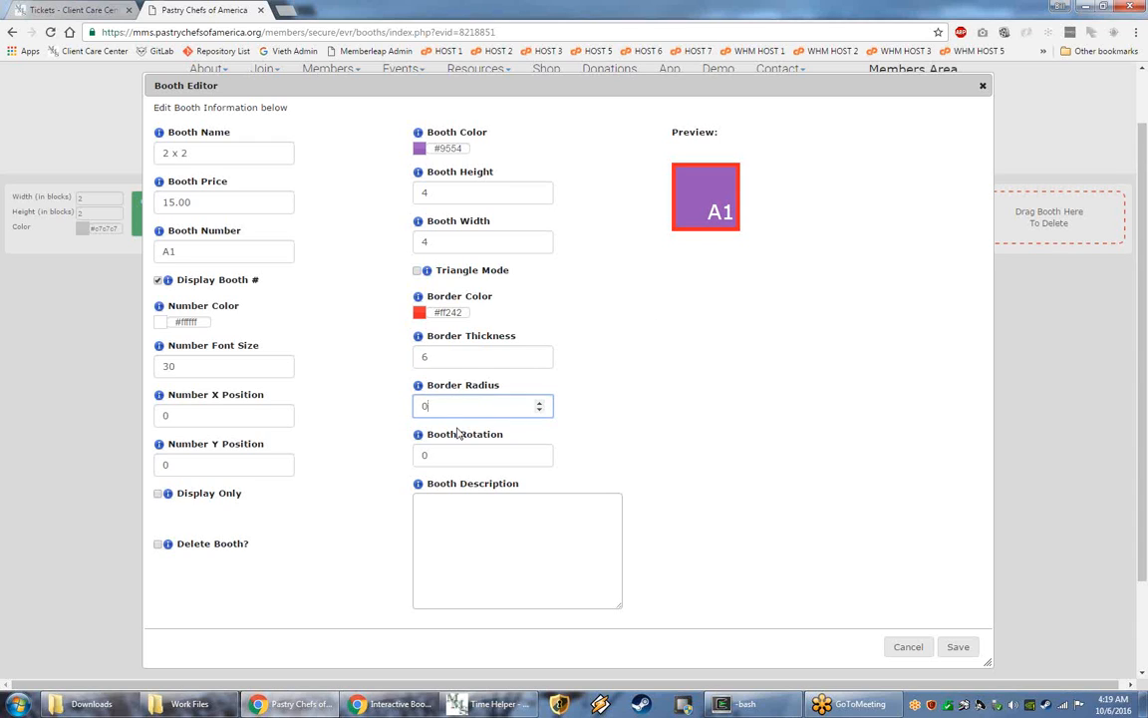
text(3)
key(Up)
key(Up)
key(Up)
key(Up)
key(Up)
key(Up)
key(Up)
key(Up)
key(Up)
key(Up)
key(Up)
key(Up)
key(Up)
key(Up)
key(Up)
key(Up)
key(Up)
key(Up)
key(Up)
key(Up)
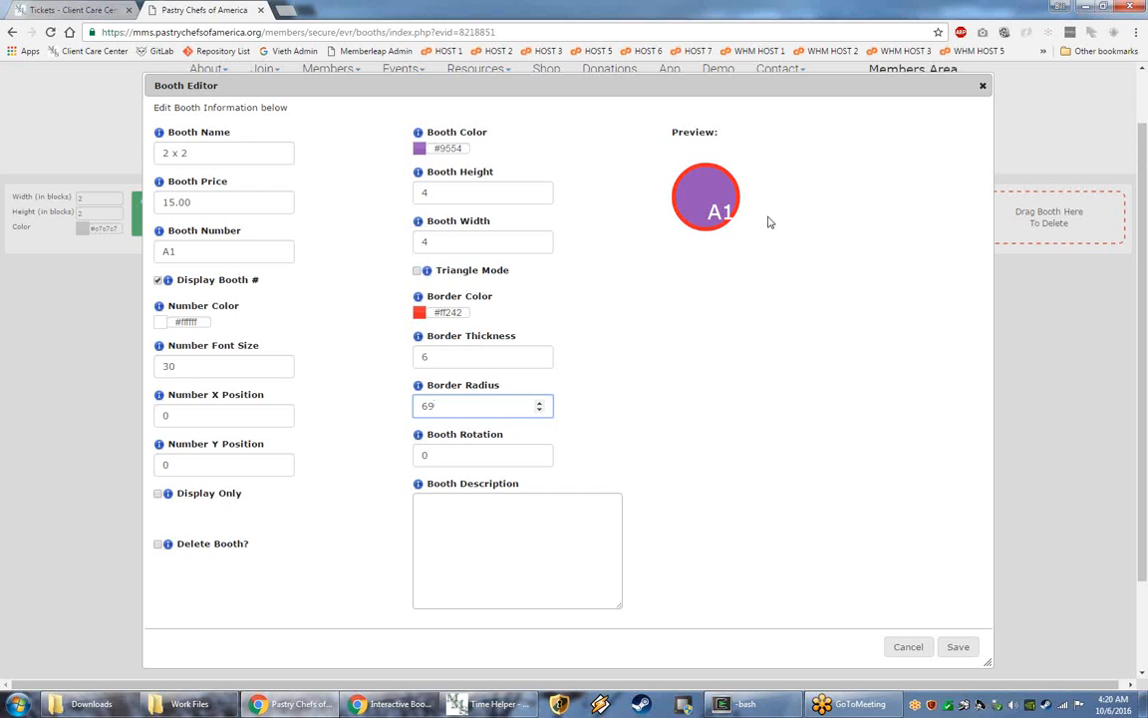
Step: Set the booth number's X position to 20 to centre A1 horizontally in the booth
click(221, 412)
key(Up)
key(Up)
key(Up)
key(Up)
key(Up)
key(Up)
key(Up)
key(Up)
key(Up)
key(Up)
key(Up)
key(Up)
key(Up)
key(Up)
key(Up)
key(Up)
key(Up)
key(Up)
key(Up)
key(Up)
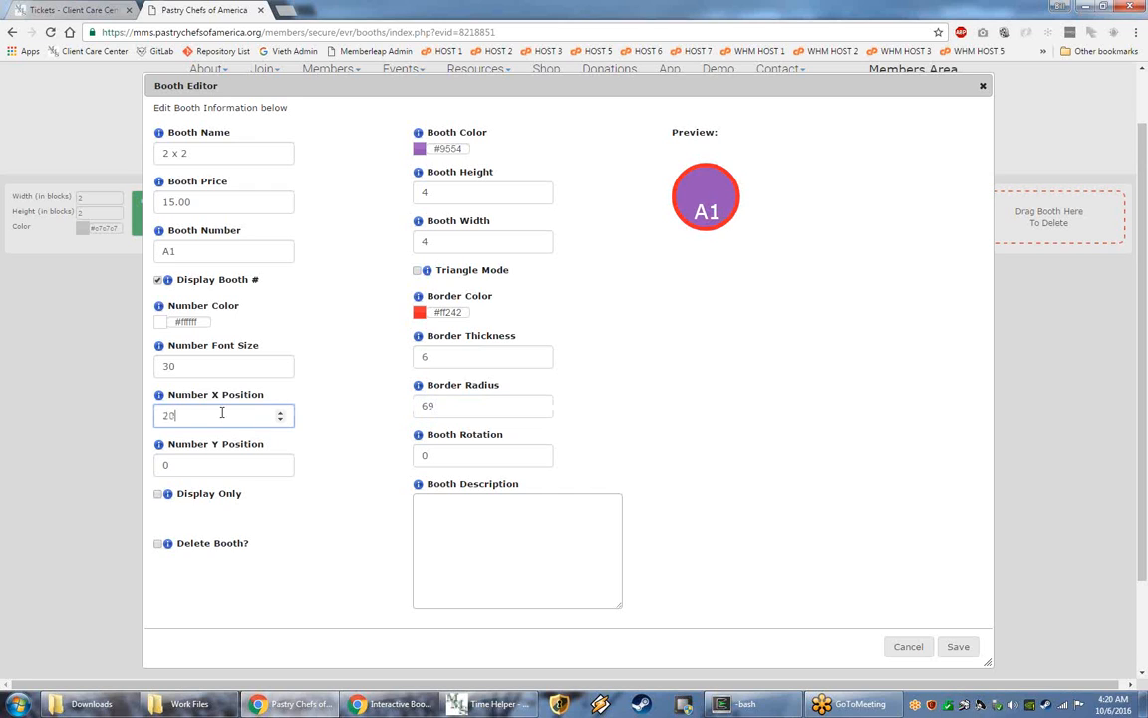
click(657, 440)
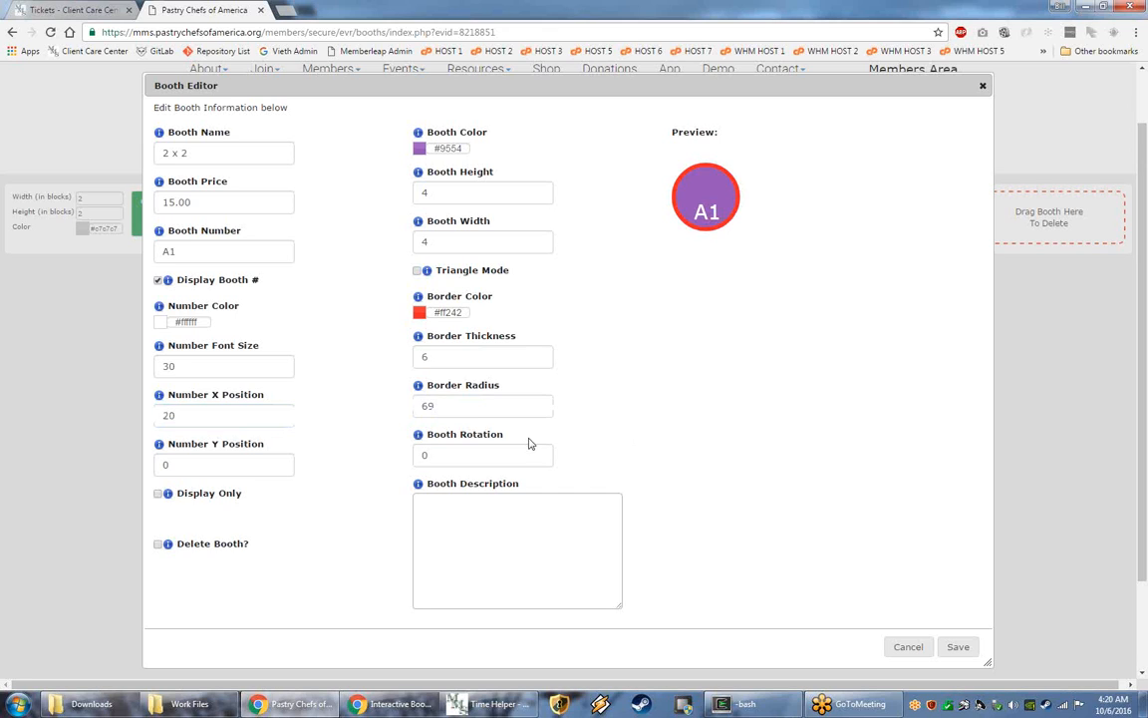
Step: Reset the booth's border radius to 0
drag(461, 405, 406, 418)
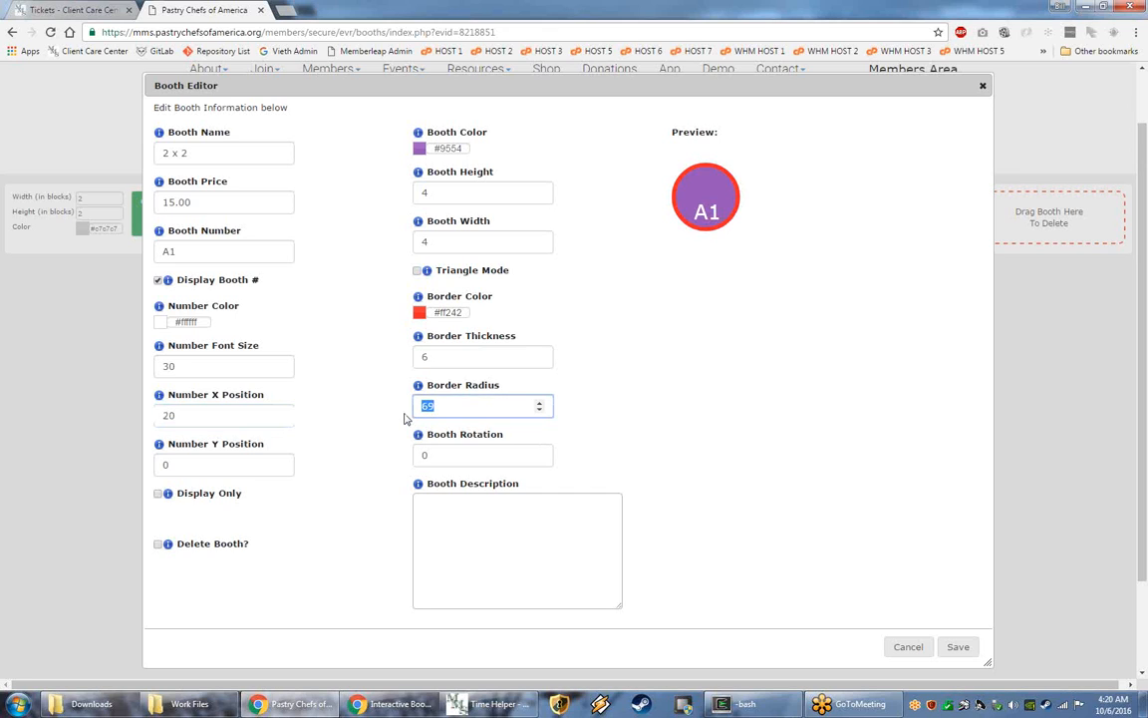
text(0)
Step: Set the booth's rotation to -45 so it stands as a diamond
click(443, 456)
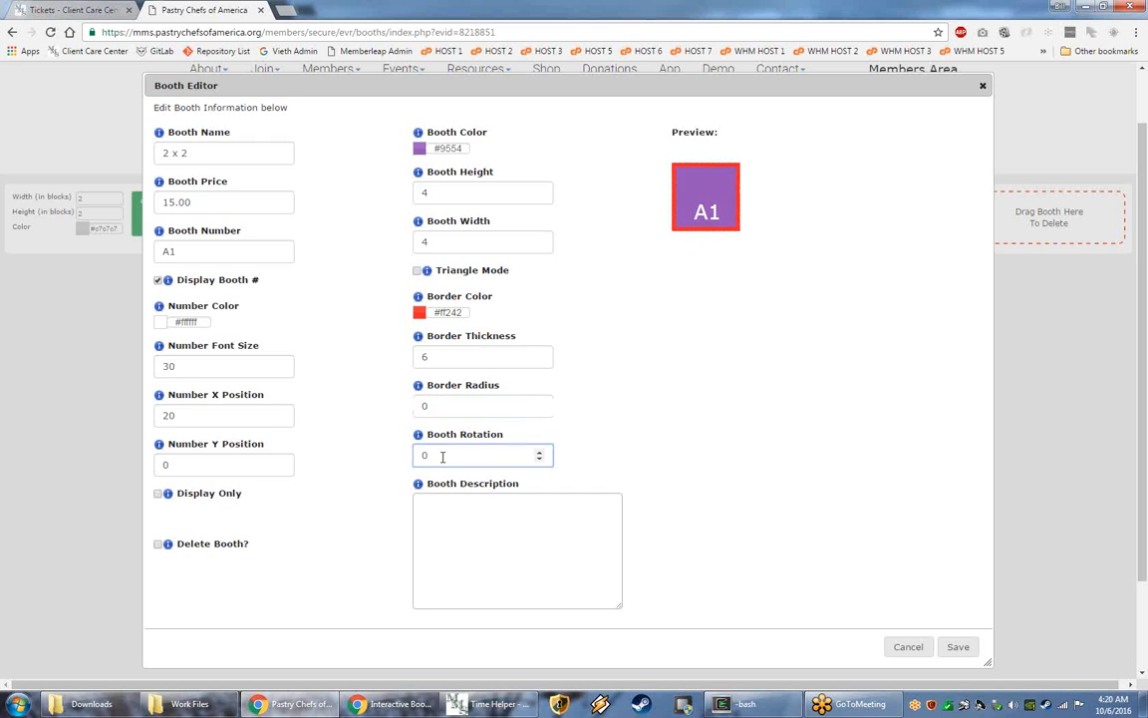
key(Up)
key(Up)
key(Up)
key(Up)
key(Up)
key(Up)
key(Up)
key(Up)
key(Up)
key(Up)
key(Up)
key(Up)
key(Up)
key(Up)
key(Up)
key(Up)
key(Up)
key(Up)
key(Up)
key(Up)
key(Down)
key(Down)
key(Down)
key(Down)
key(Down)
key(Down)
key(Down)
key(Down)
key(Down)
key(Down)
key(Down)
key(Down)
key(Down)
key(Down)
key(Down)
key(Down)
key(Down)
key(Down)
key(Down)
key(Down)
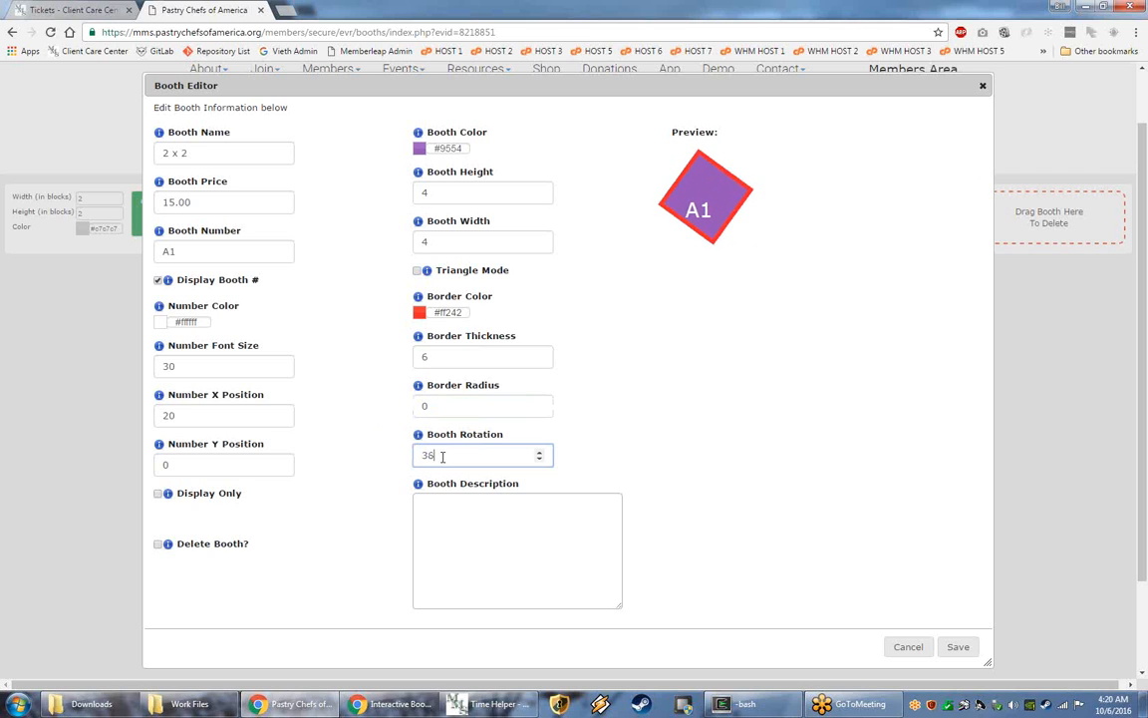
key(Down)
key(Down)
key(Down)
key(Down)
key(Down)
key(Down)
key(Down)
key(Down)
key(Down)
key(Down)
key(Down)
key(Down)
key(Down)
key(Down)
key(Down)
key(Down)
key(Down)
key(Down)
key(Down)
key(Down)
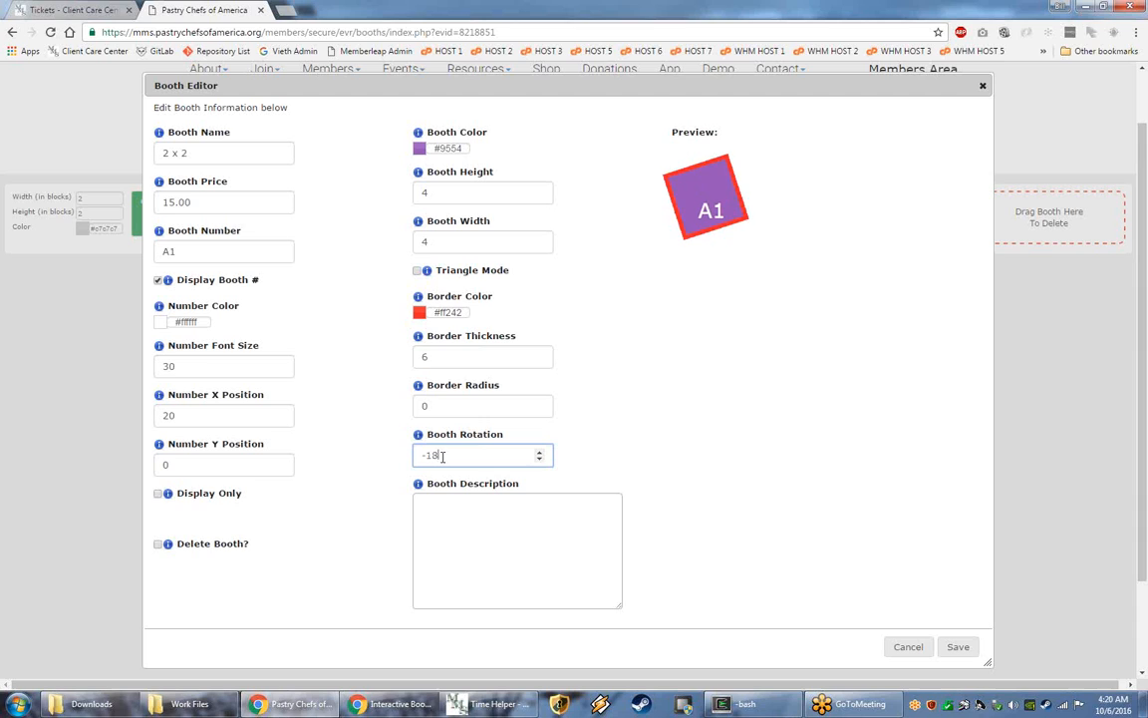
key(Up)
key(Up)
key(Up)
key(Up)
key(Up)
key(Up)
key(Up)
key(Up)
key(Up)
key(Up)
key(Up)
key(Up)
key(Up)
key(Up)
key(Up)
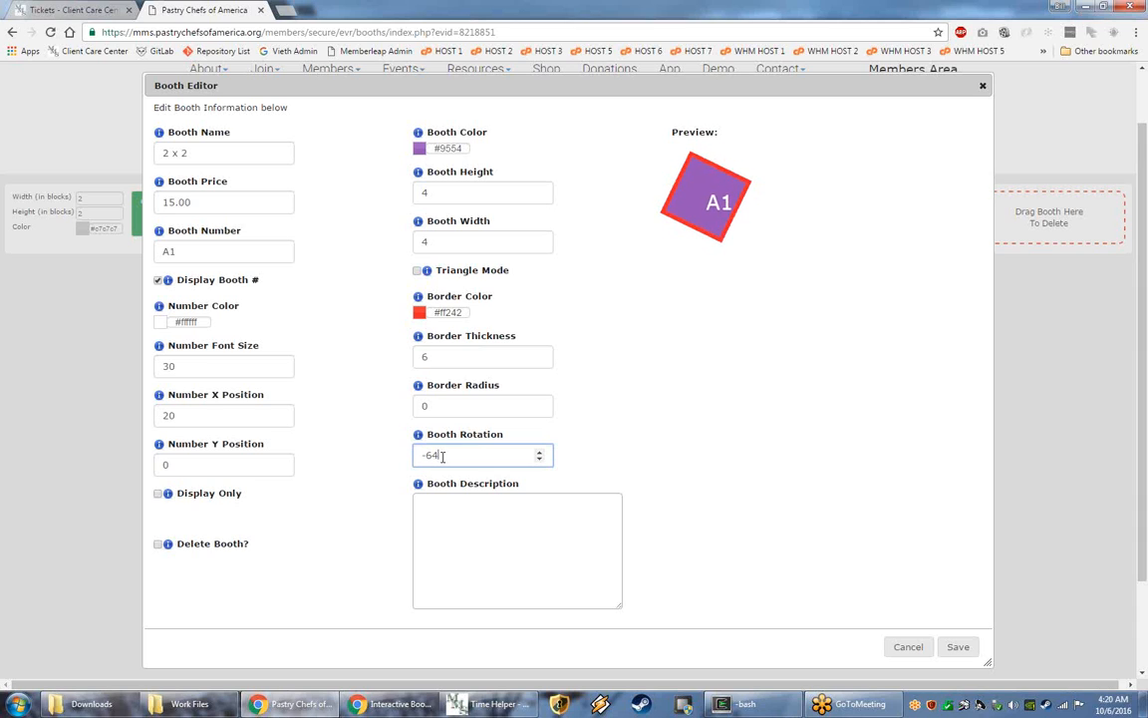
key(Up)
key(Up)
key(Up)
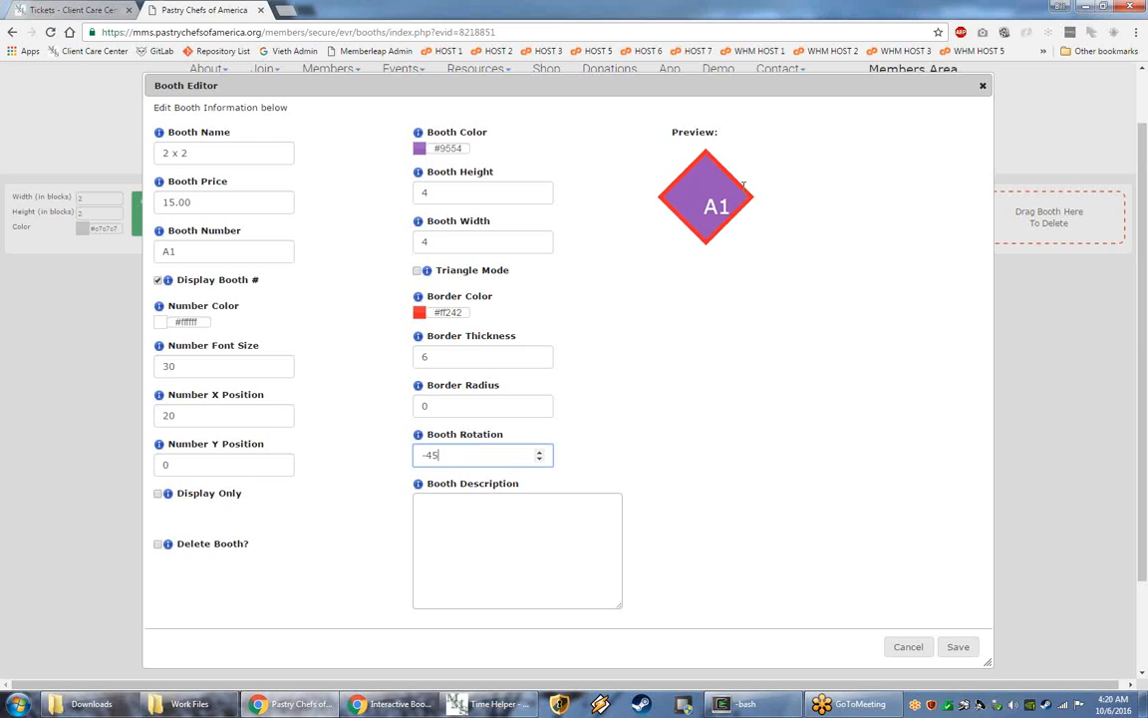
Step: Save booth A1's settings with the description left blank
click(519, 535)
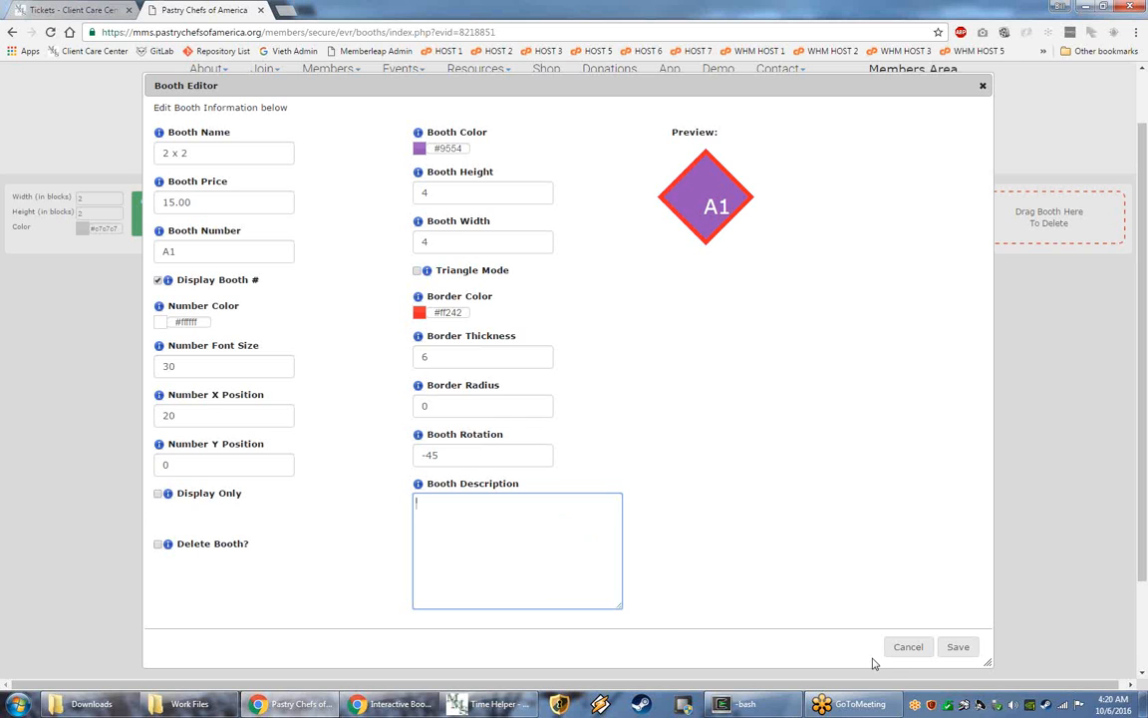
click(962, 648)
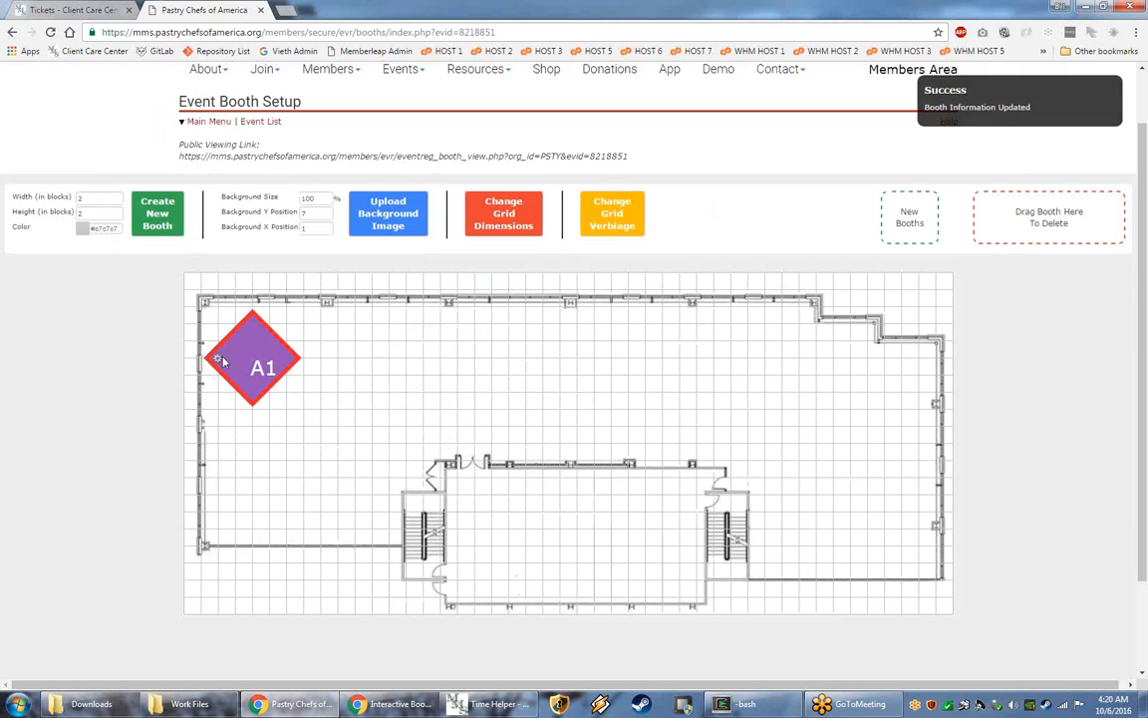
Step: Reopen booth A1's settings for review and close them without saving
click(219, 361)
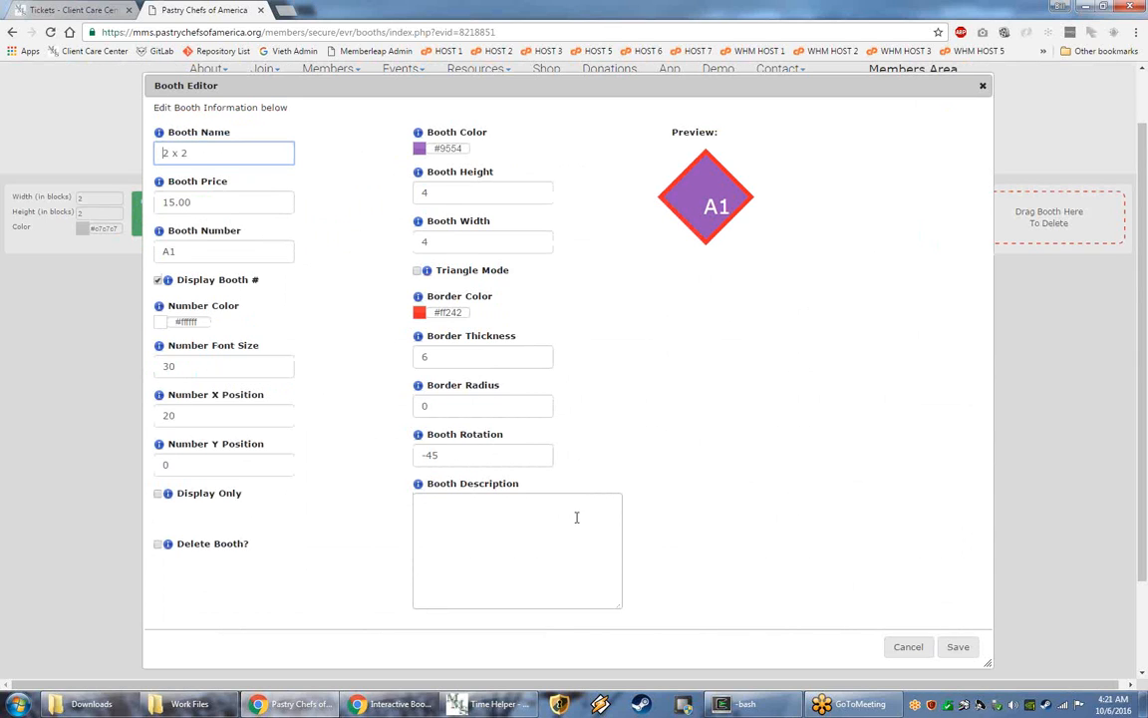
click(908, 645)
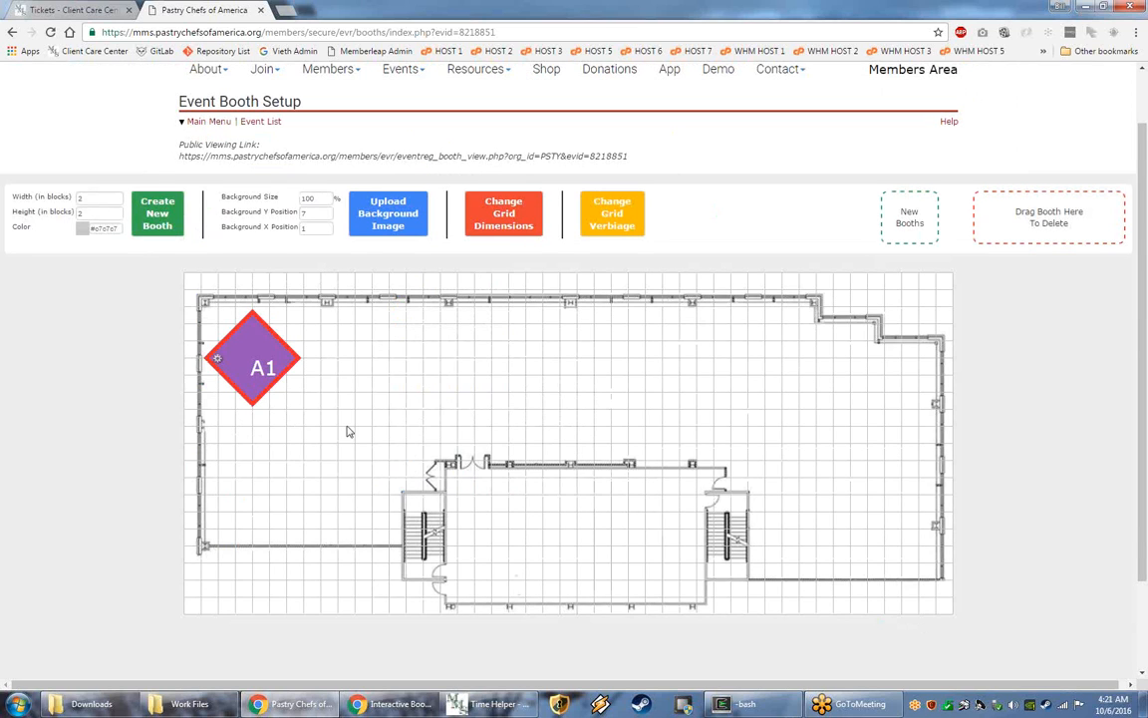
Step: Return to the event list and open the booth setup of the Tradeshow - Annual Convention event
scroll(225, 389, down, 1)
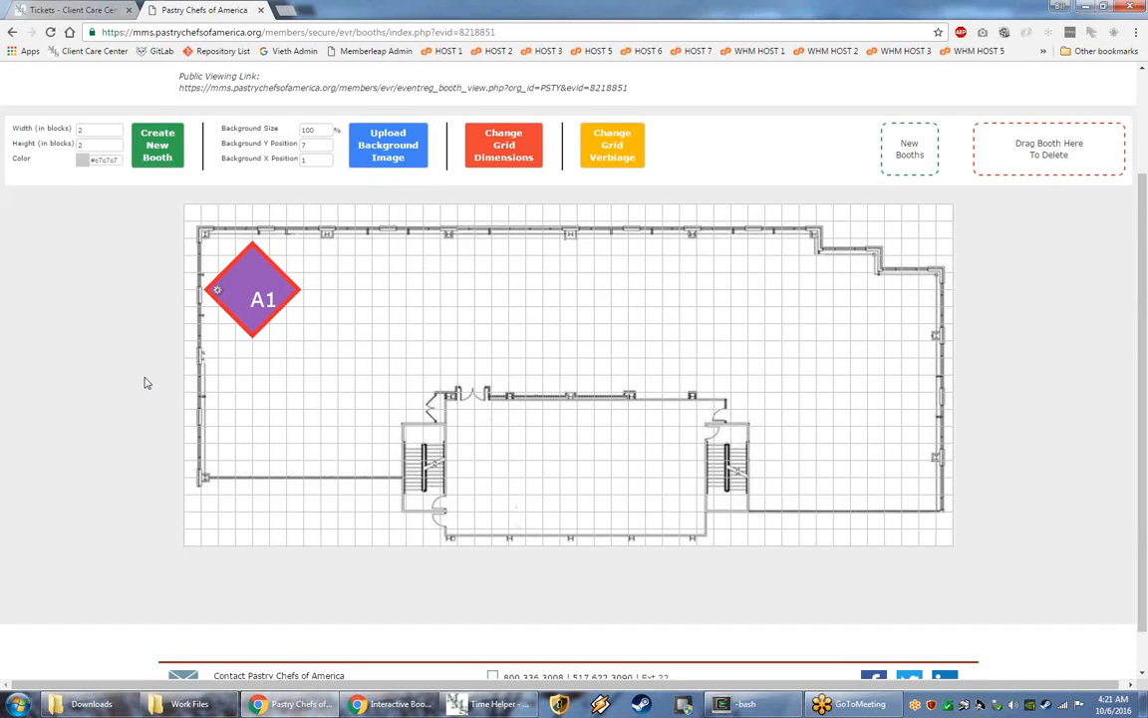
scroll(144, 383, up, 1)
scroll(261, 388, down, 2)
scroll(261, 388, up, 2)
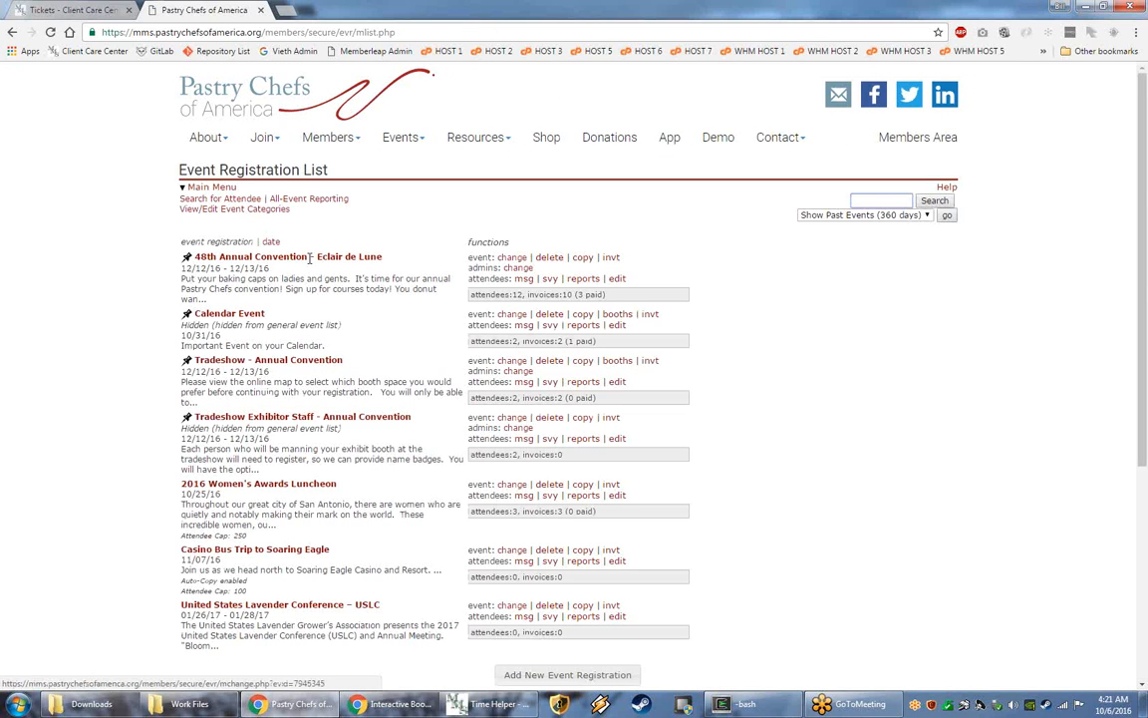
click(628, 363)
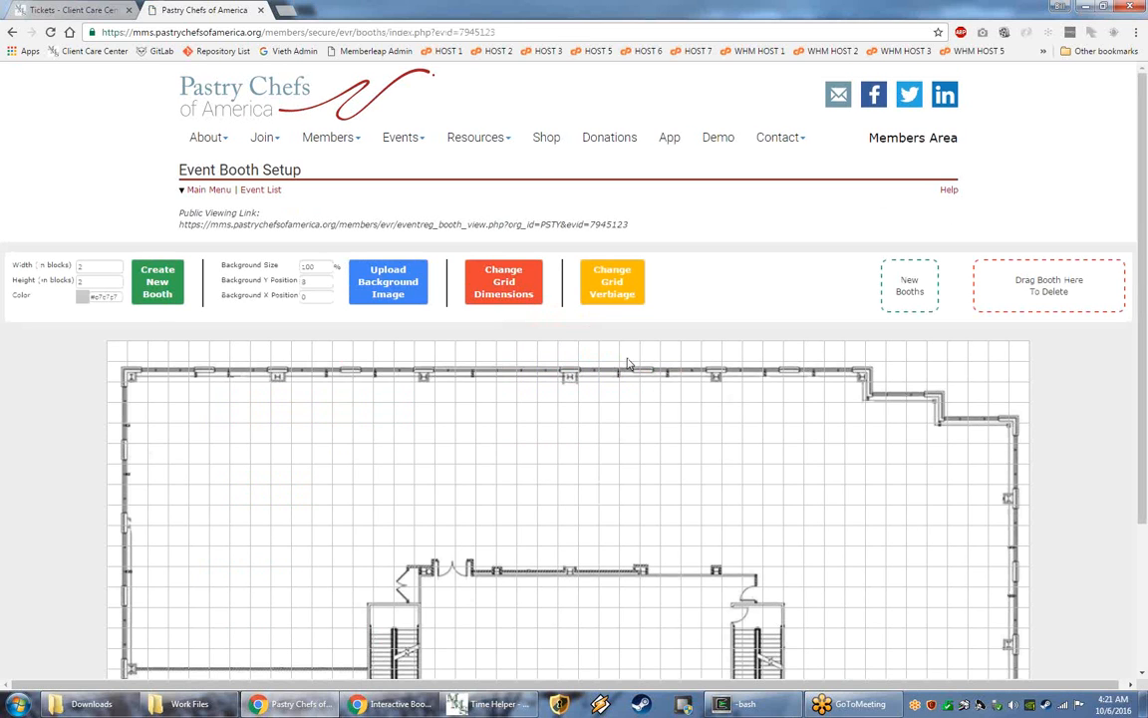
Step: Examine the shapes and layout of the Tradeshow booth map, and try nudging VIP Booth 1
scroll(675, 285, down, 1)
scroll(675, 285, down, 2)
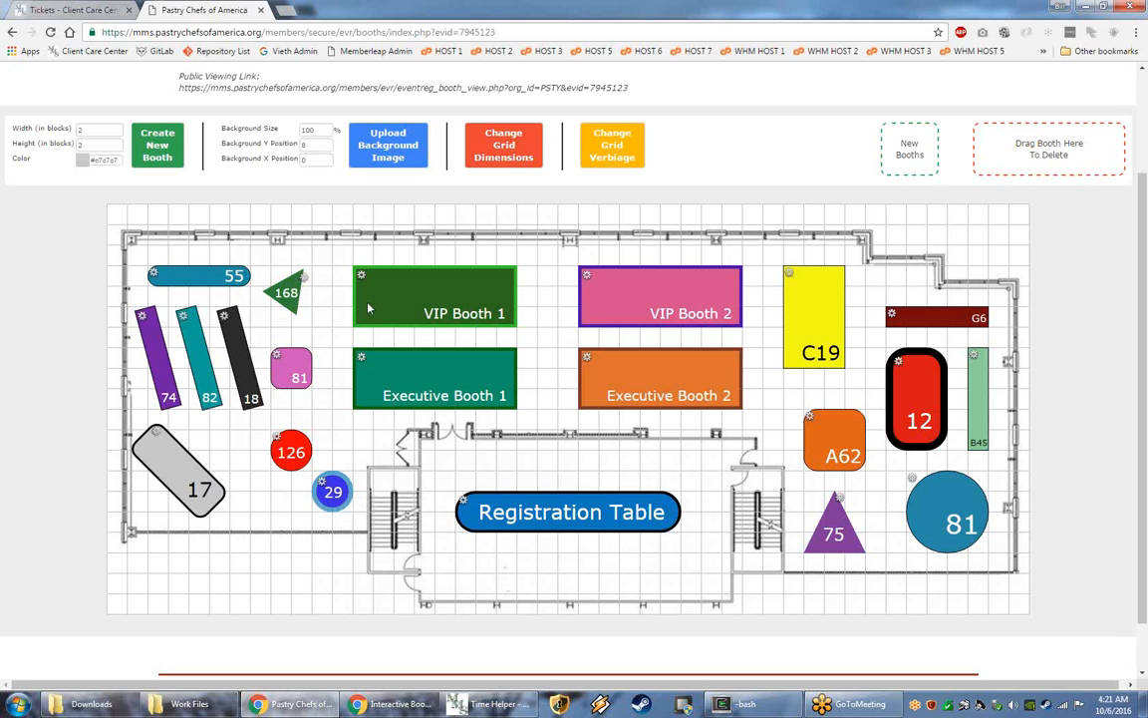
mouse_move(422, 311)
mouse_down()
mouse_move(491, 308)
mouse_move(436, 305)
mouse_up()
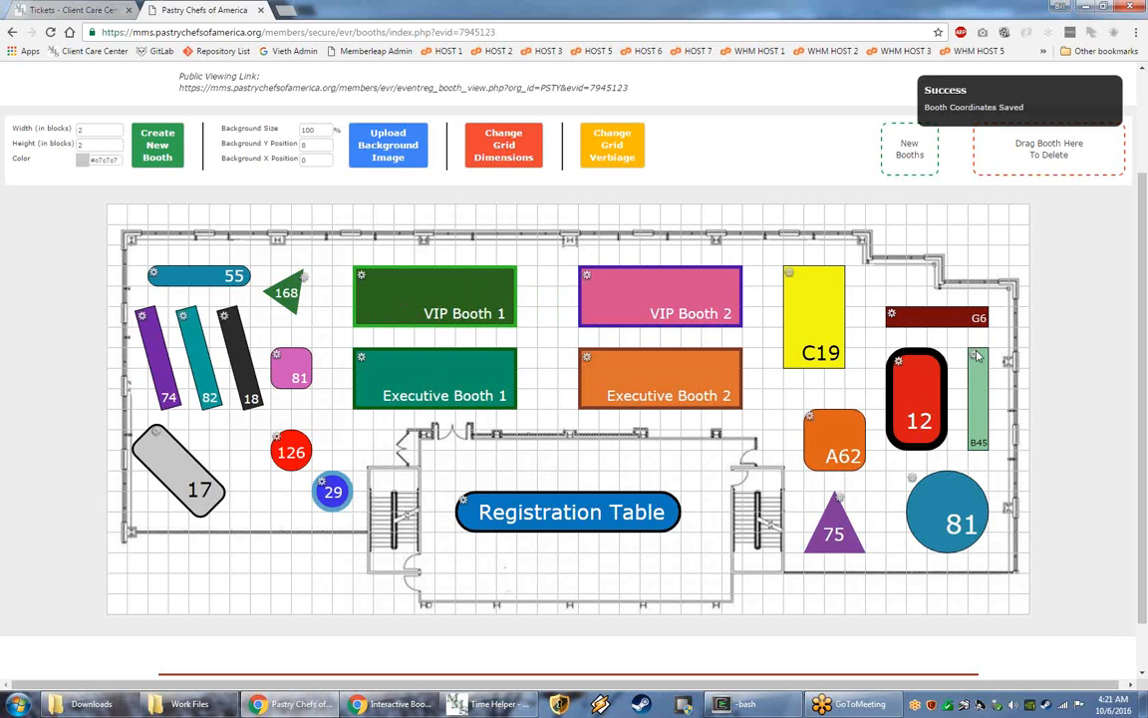
scroll(887, 449, down, 1)
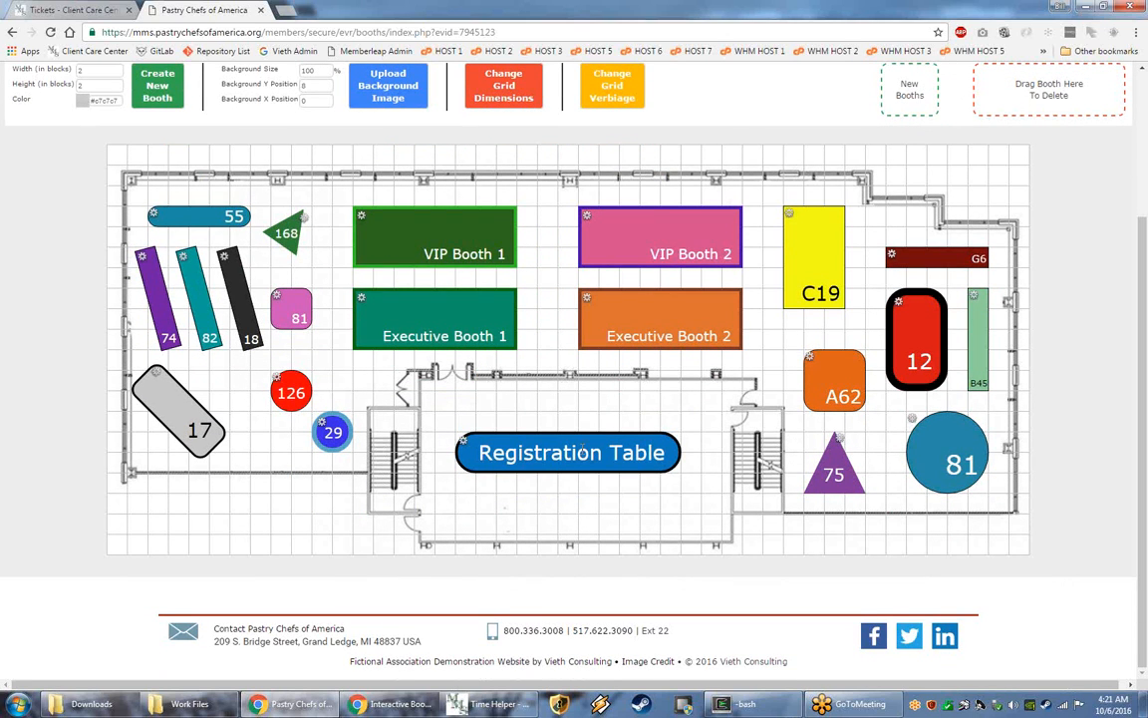
scroll(661, 524, up, 3)
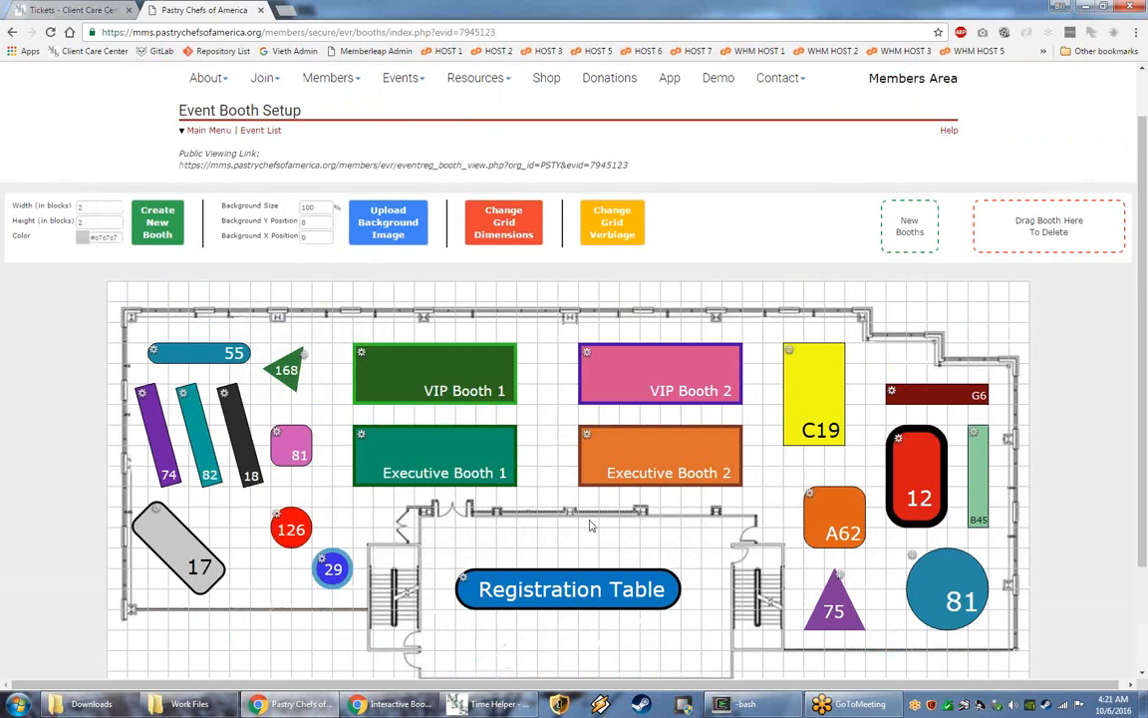
scroll(596, 539, down, 1)
scroll(596, 539, up, 1)
Step: Copy the Tradeshow's public viewing link and open it in a new incognito window
triple_click(335, 165)
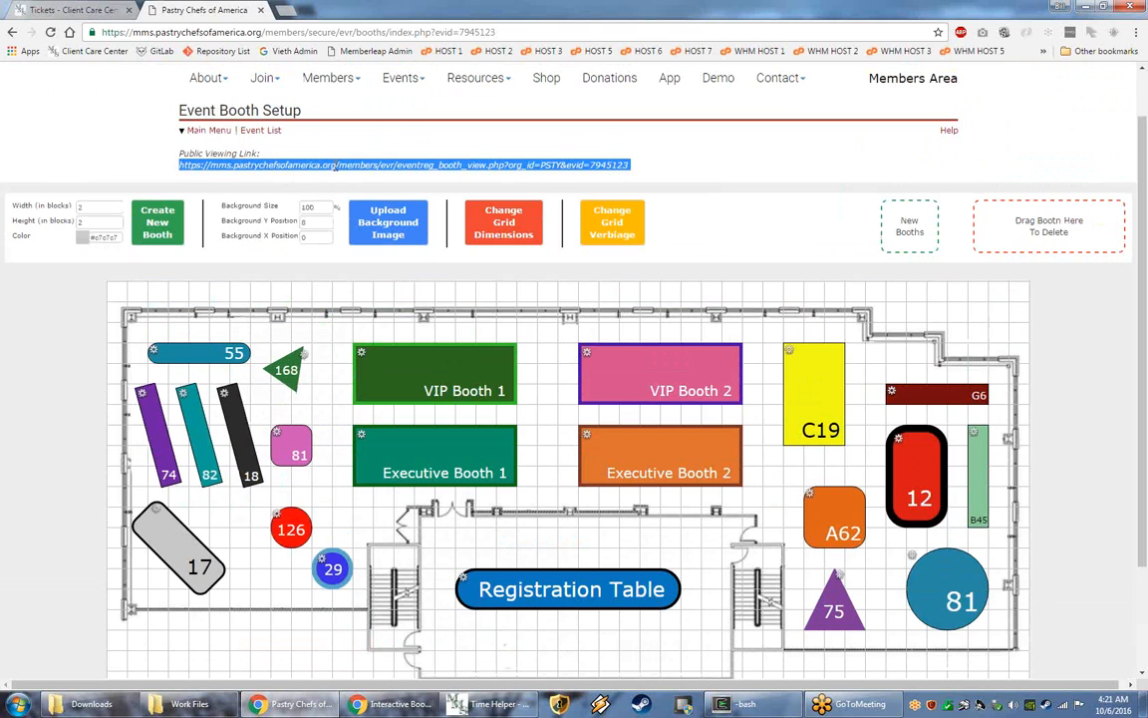
key(ctrl+c)
key(ctrl+shift+n)
key(ctrl+v)
key(Return)
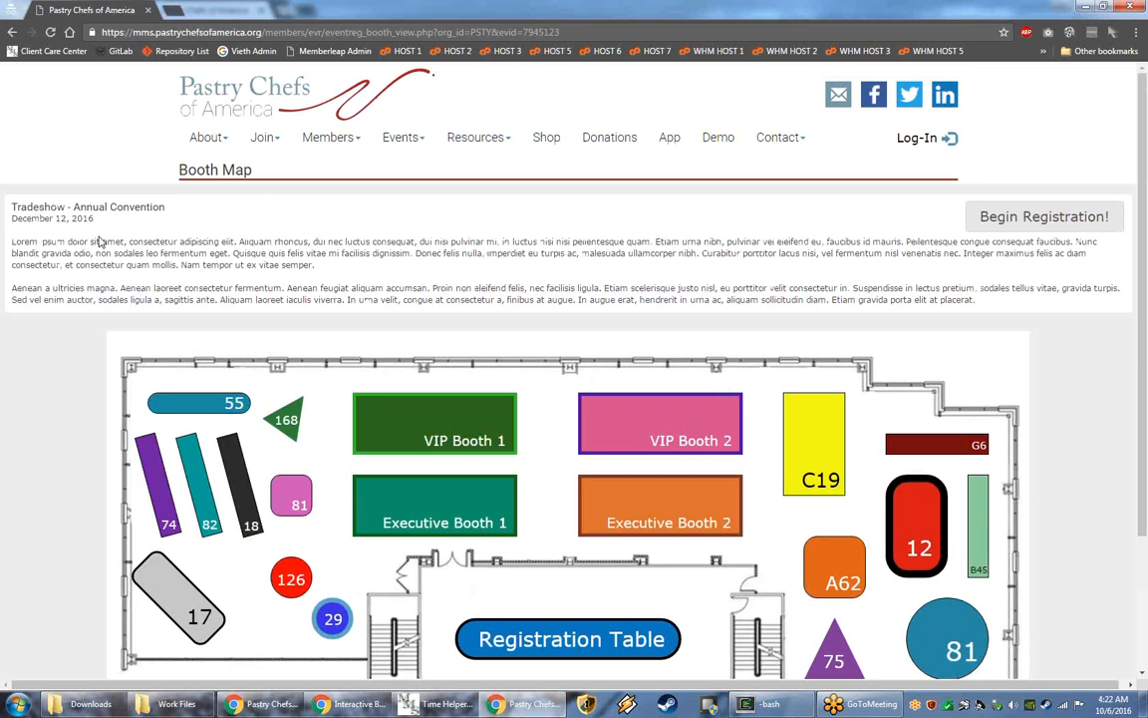
Step: Examine the public booth map's introductory text and the availability, price and description details of VIP Booth 1 and other booths
drag(9, 239, 997, 313)
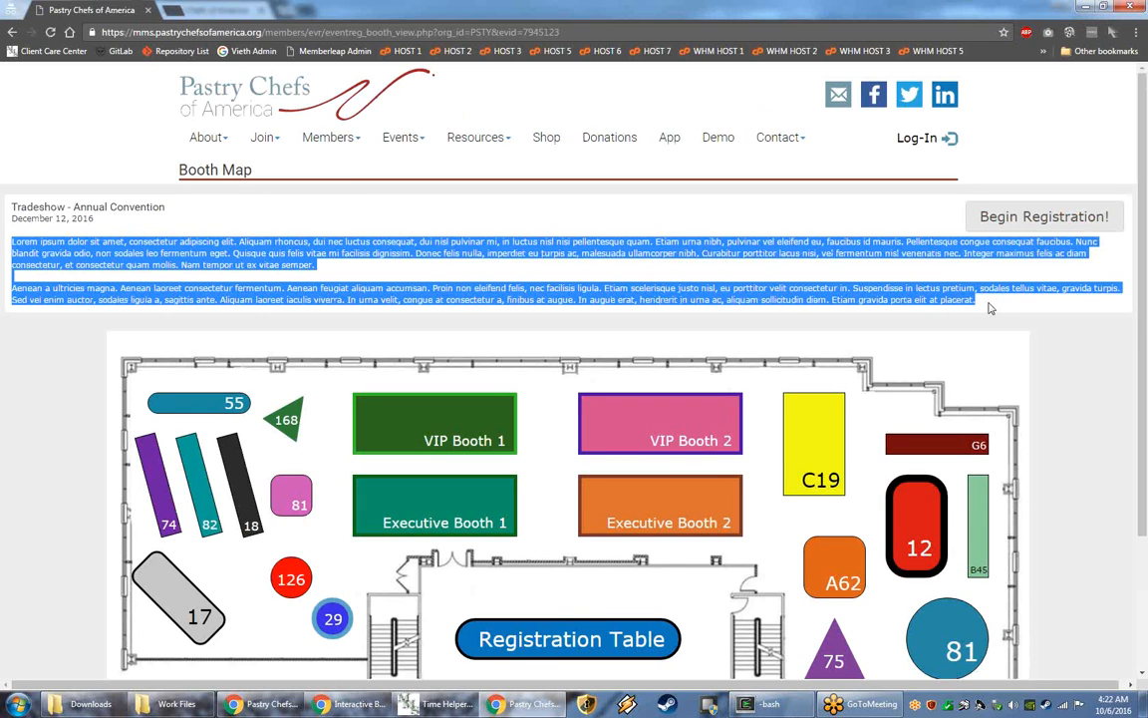
click(98, 281)
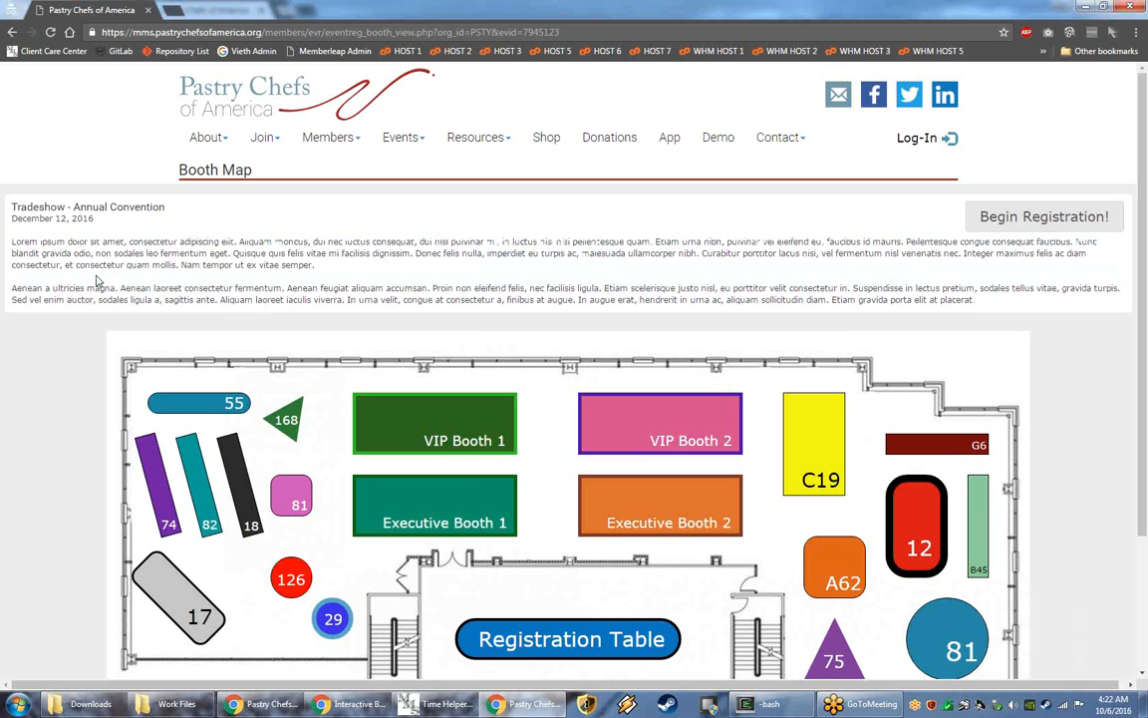
scroll(98, 281, down, 2)
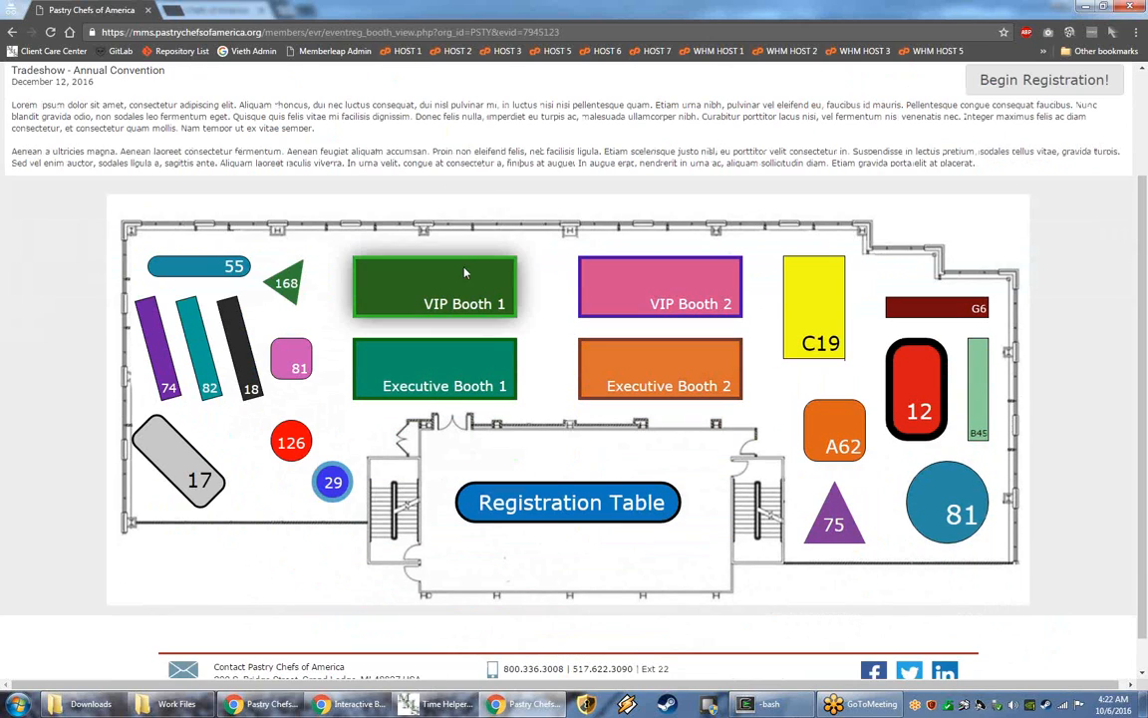
mouse_move(462, 284)
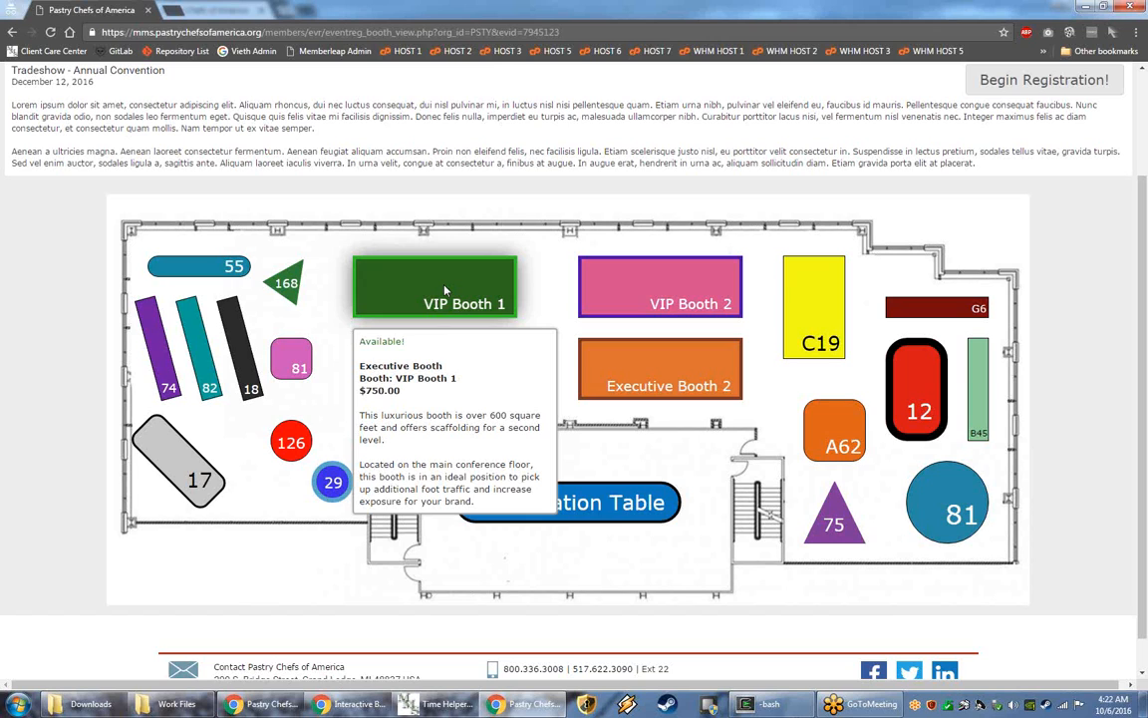
mouse_move(647, 308)
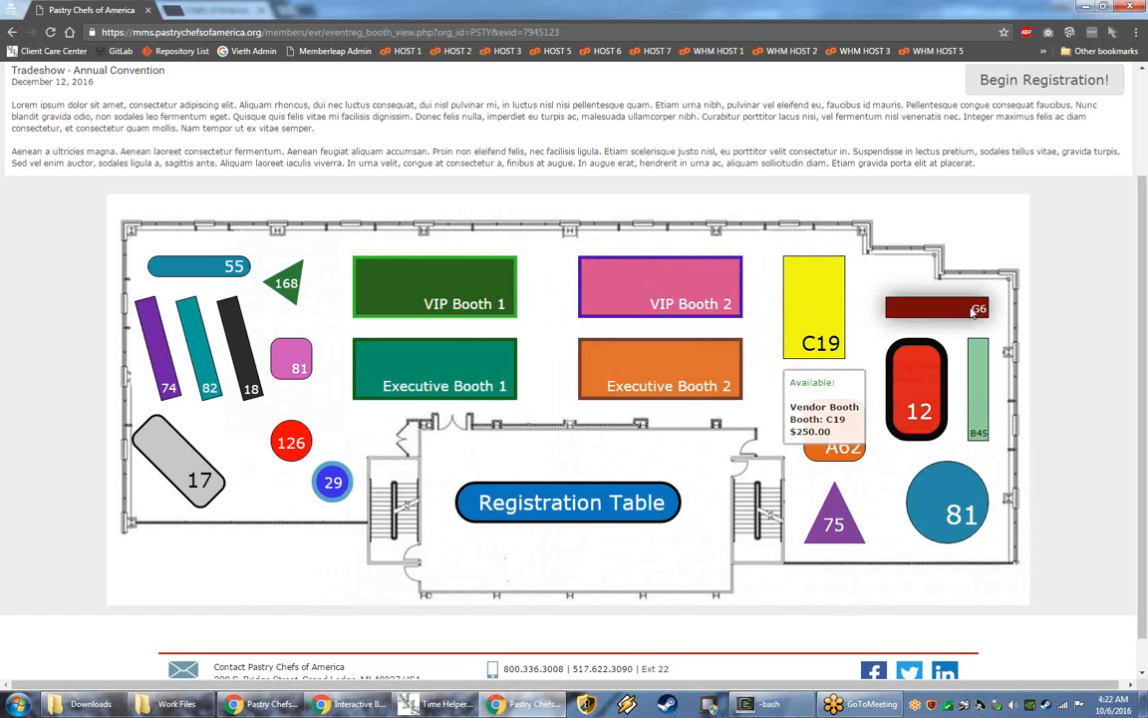
mouse_move(917, 312)
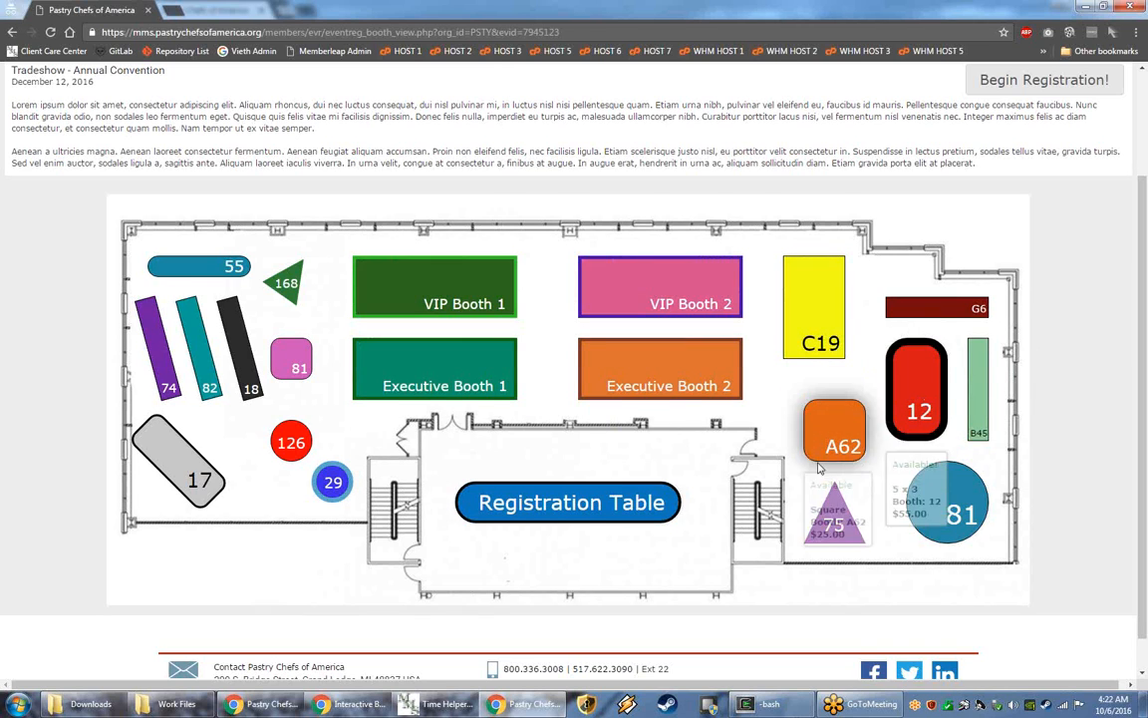
scroll(798, 504, down, 1)
scroll(797, 505, up, 3)
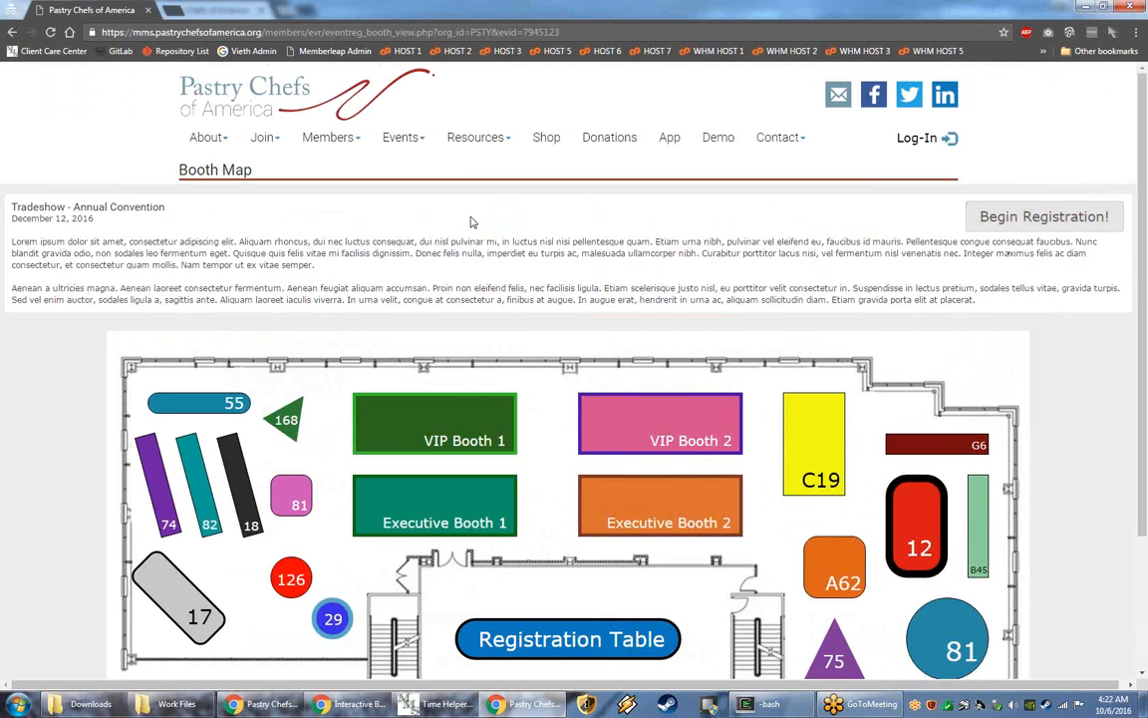
Step: Examine the availability, price and description details of Executive Booth 2 on the public booth map
mouse_move(704, 529)
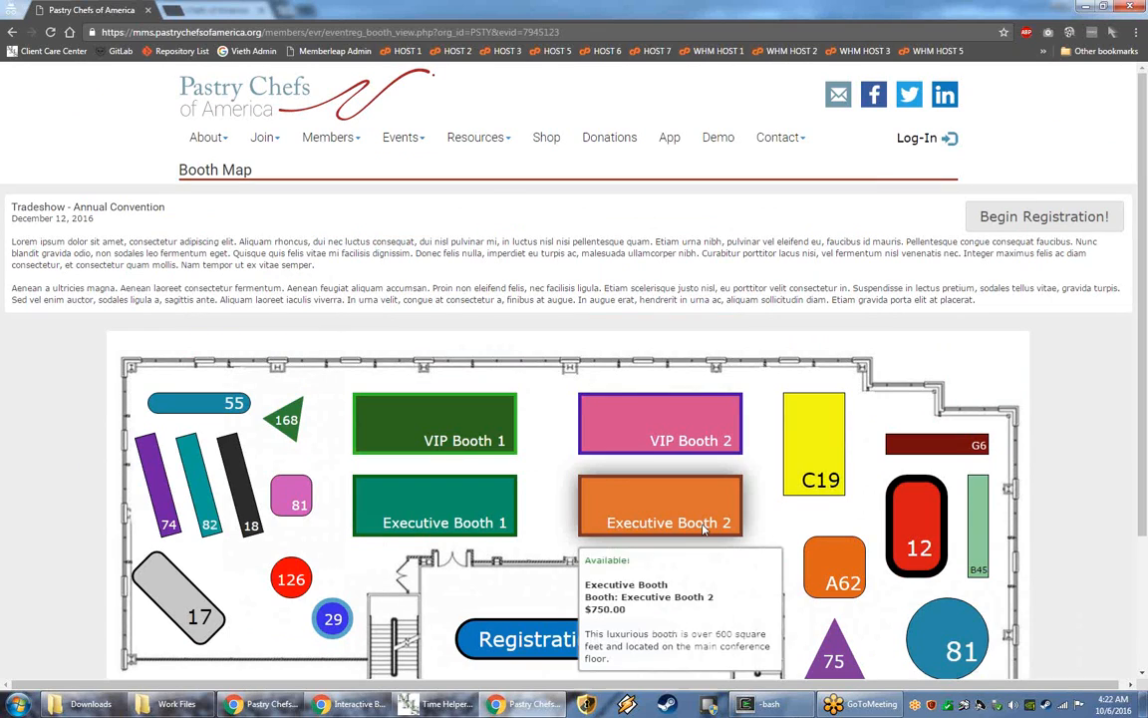